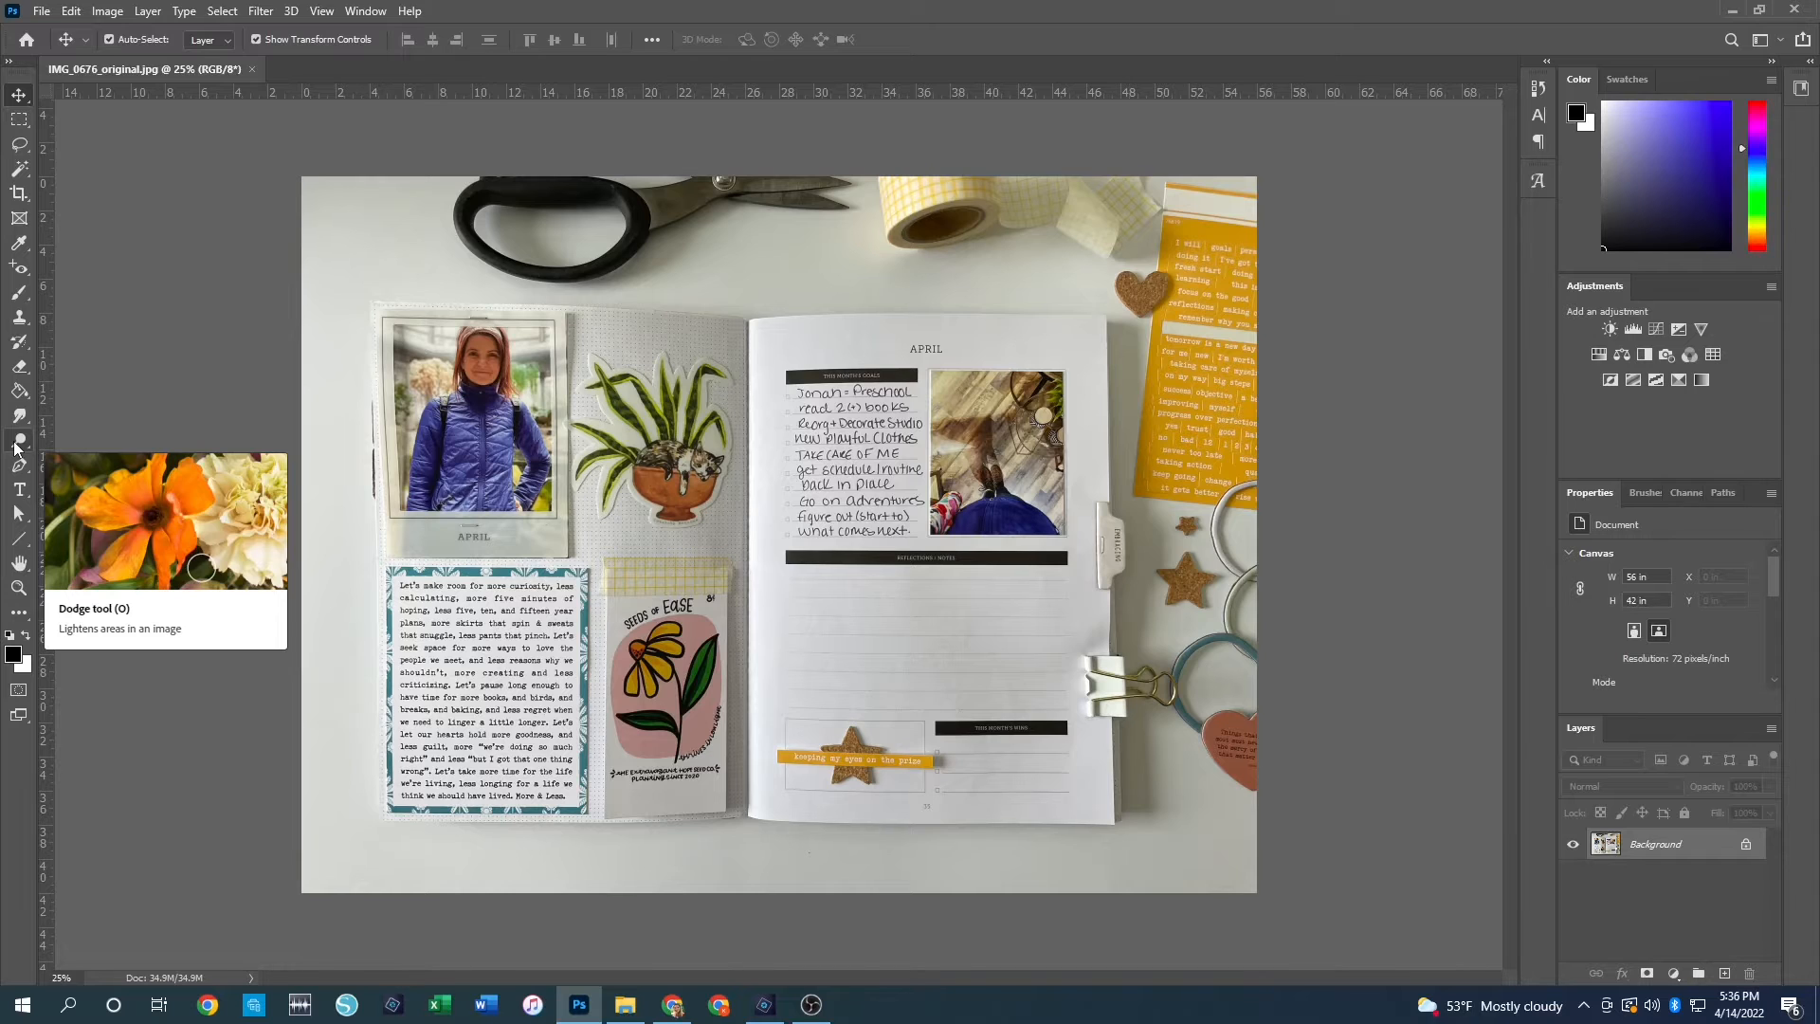
# Step: Activate the Dodge tool for lightening areas of the journal photo
pyautogui.click(14, 446)
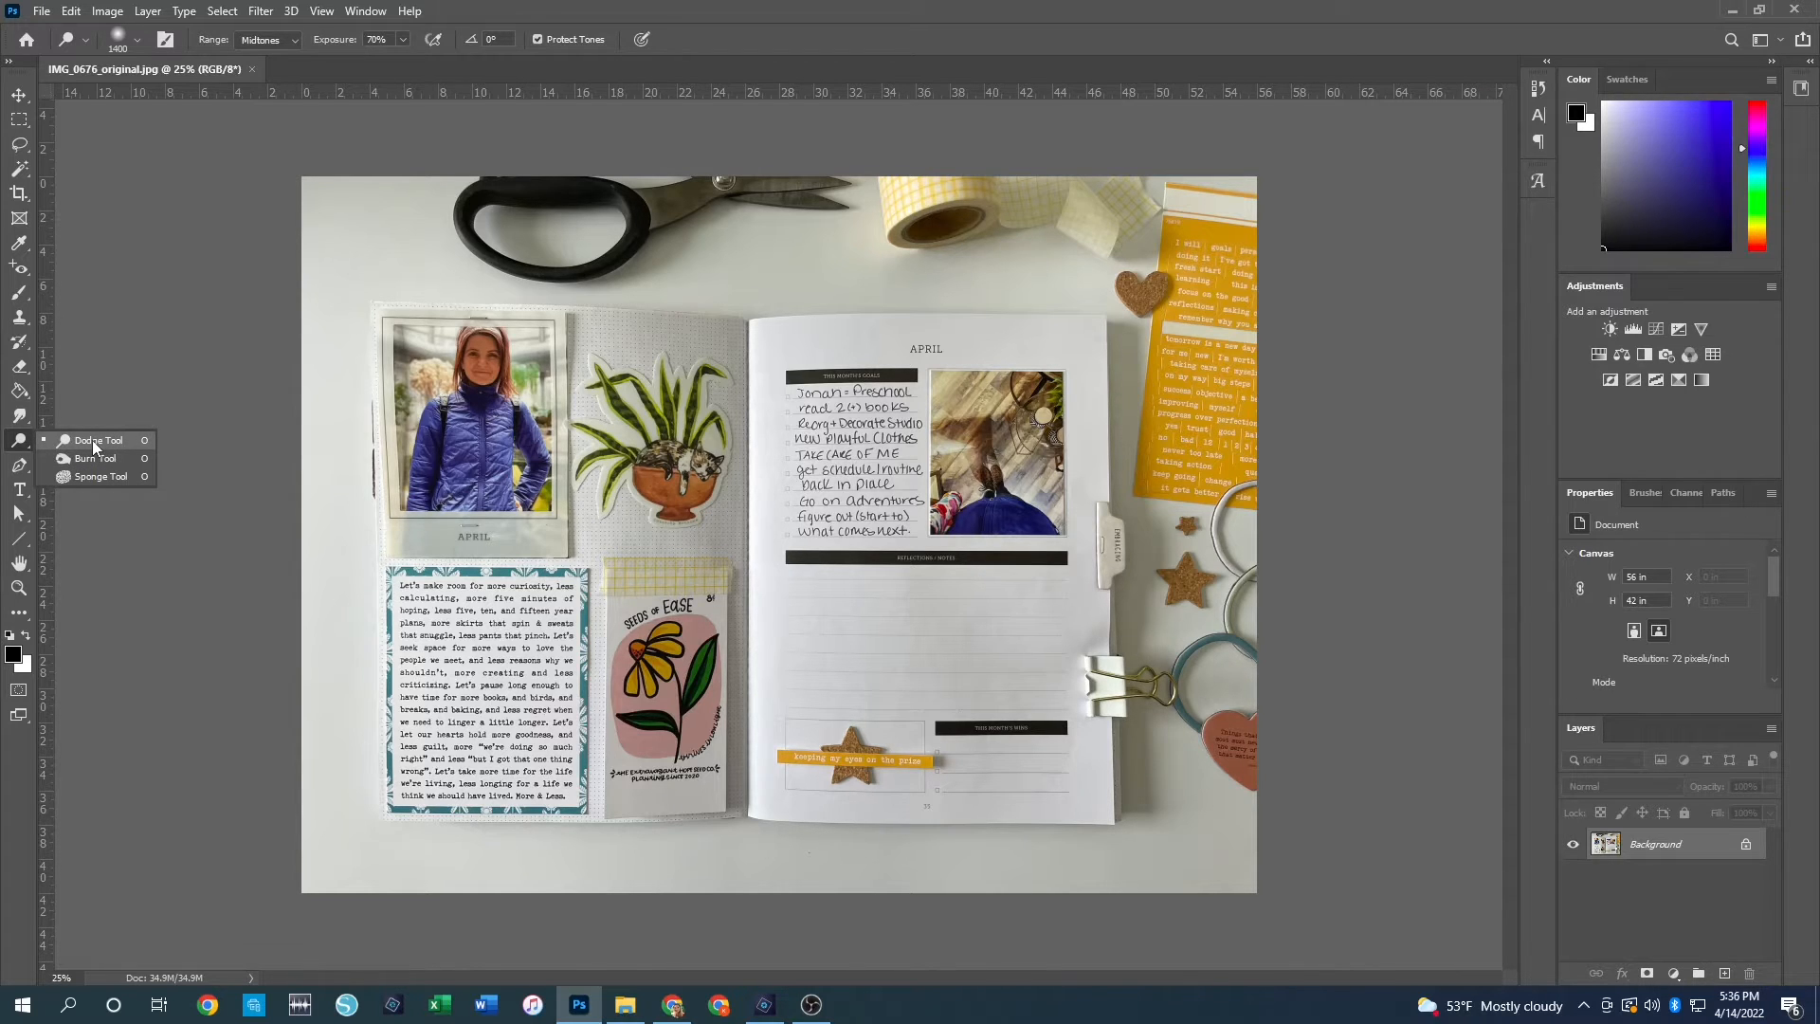
pyautogui.click(218, 397)
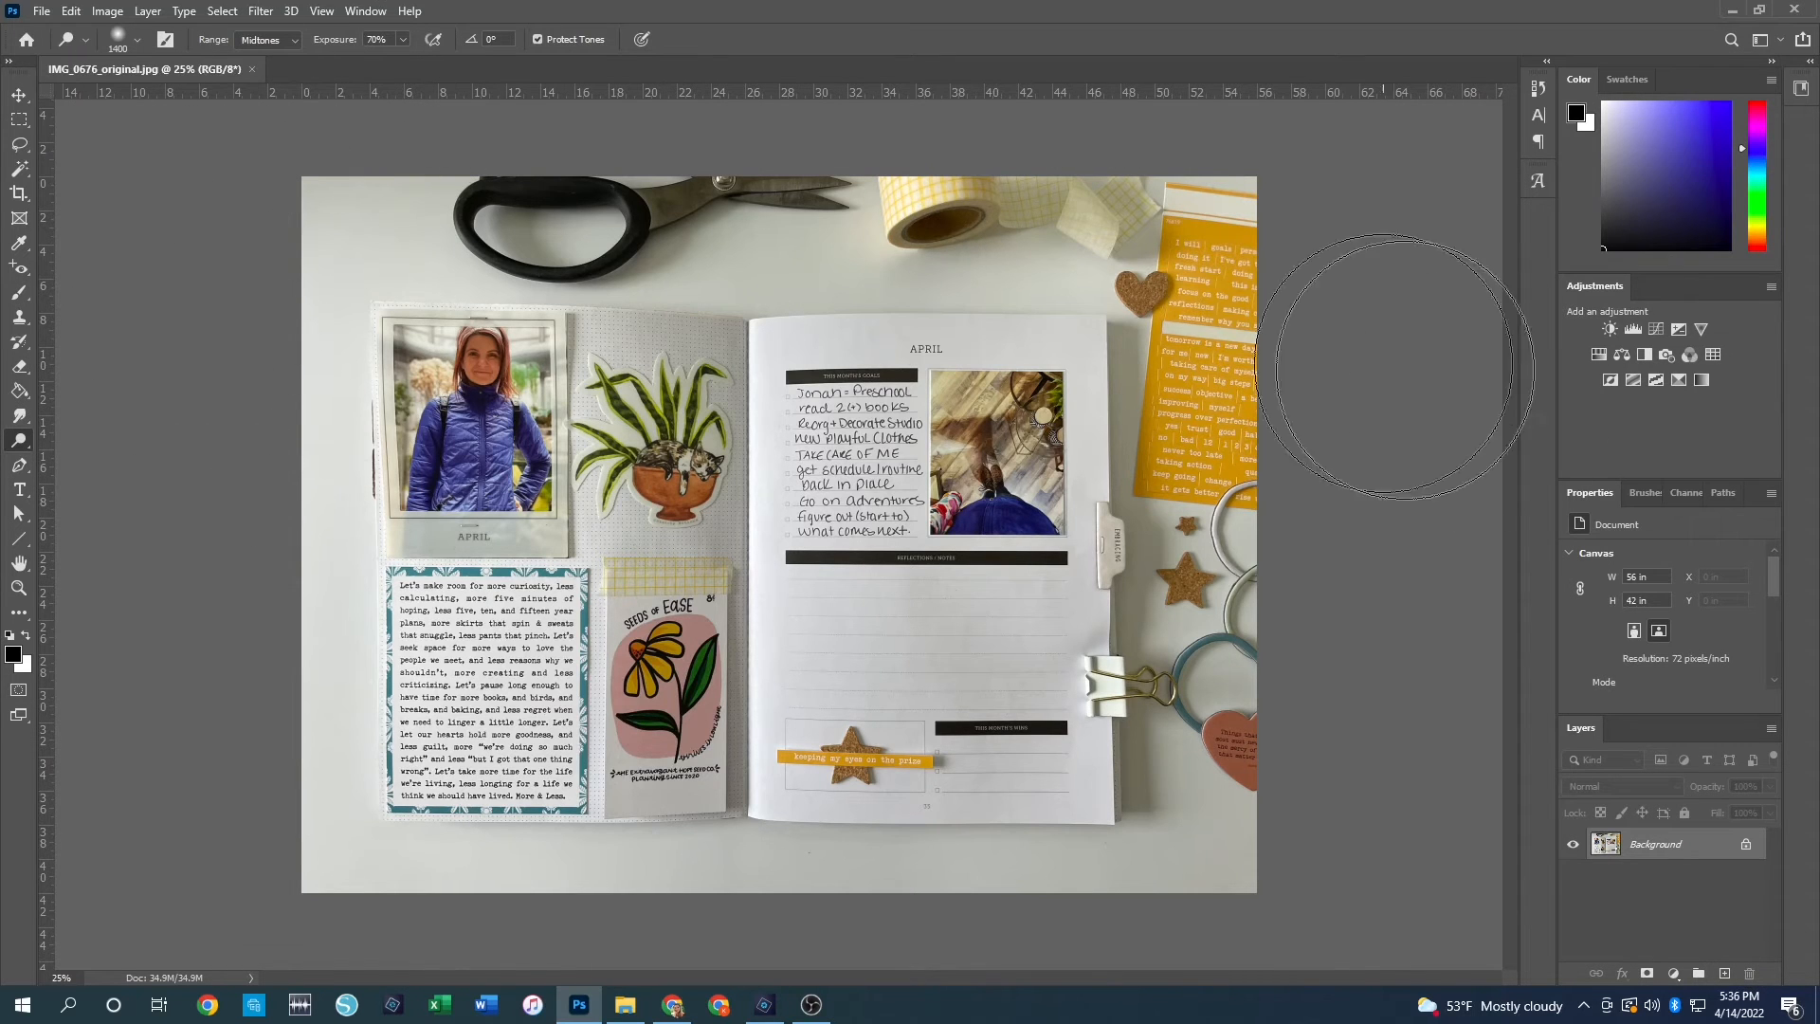
# Step: Add a Brightness/Contrast adjustment with Brightness 27 and Contrast 8, and merge it into the Background layer
pyautogui.click(1610, 329)
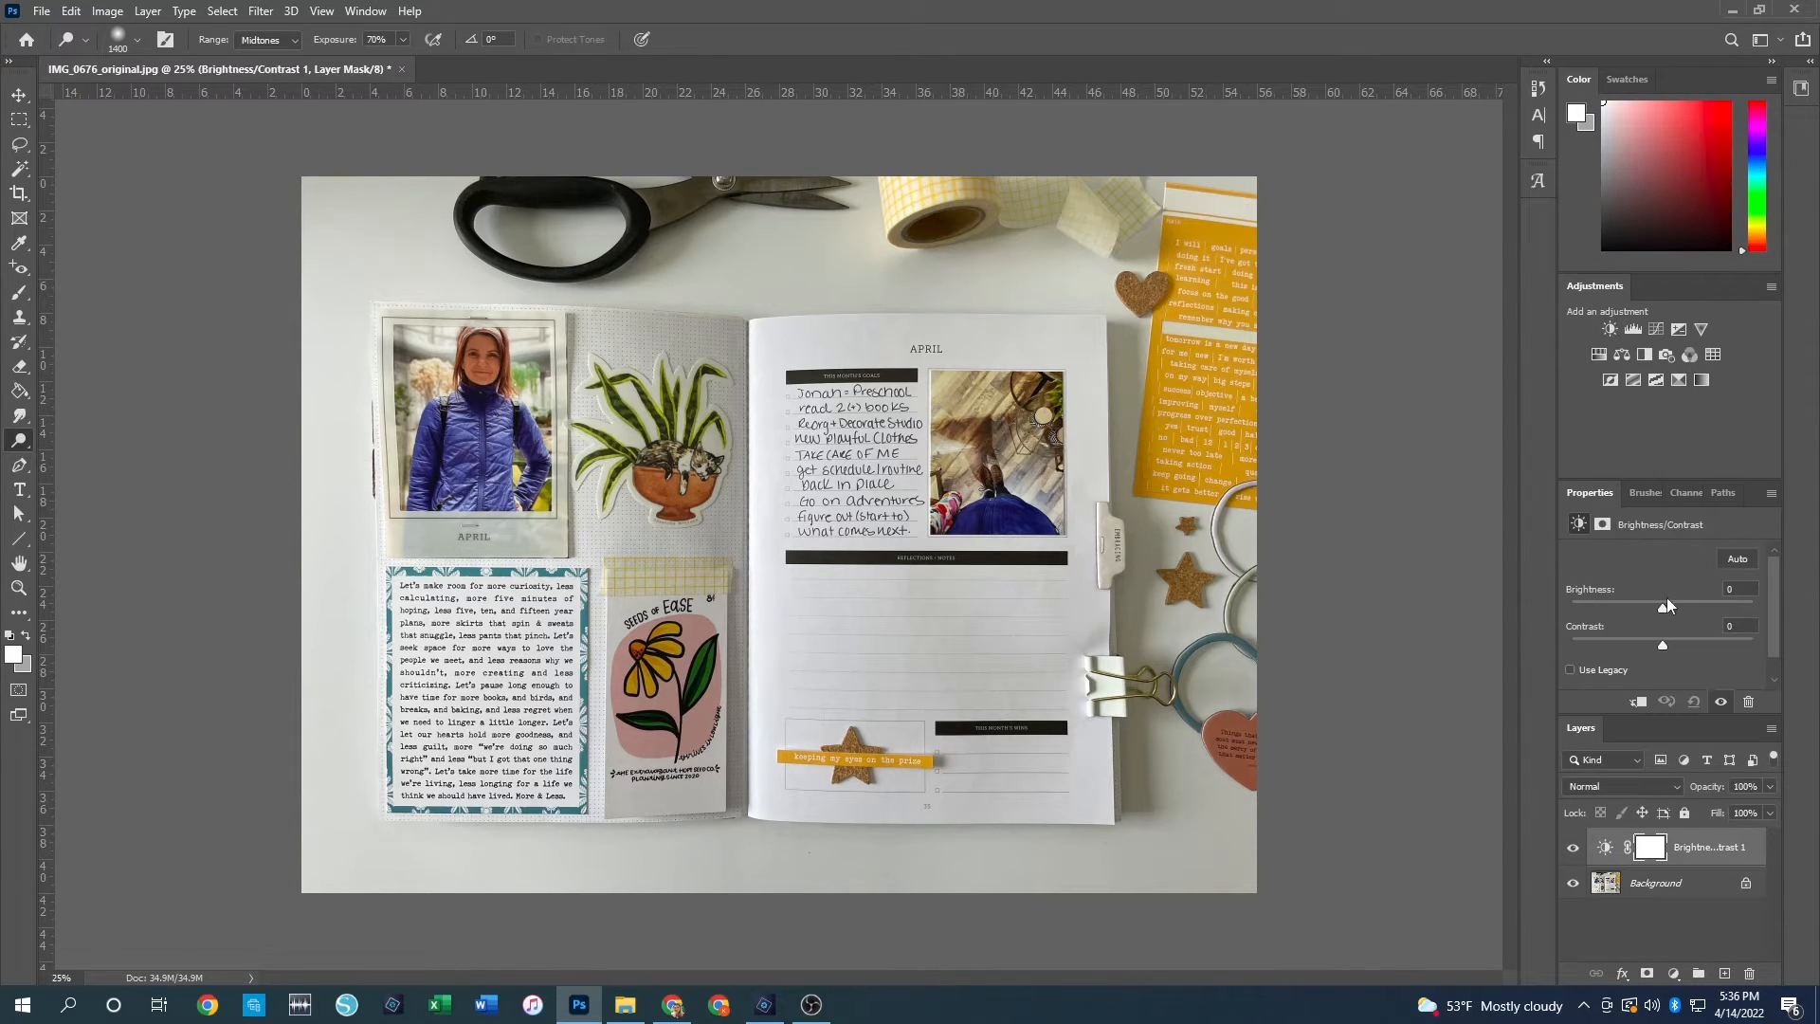
pyautogui.moveTo(1663, 609); pyautogui.dragTo(1679, 613)
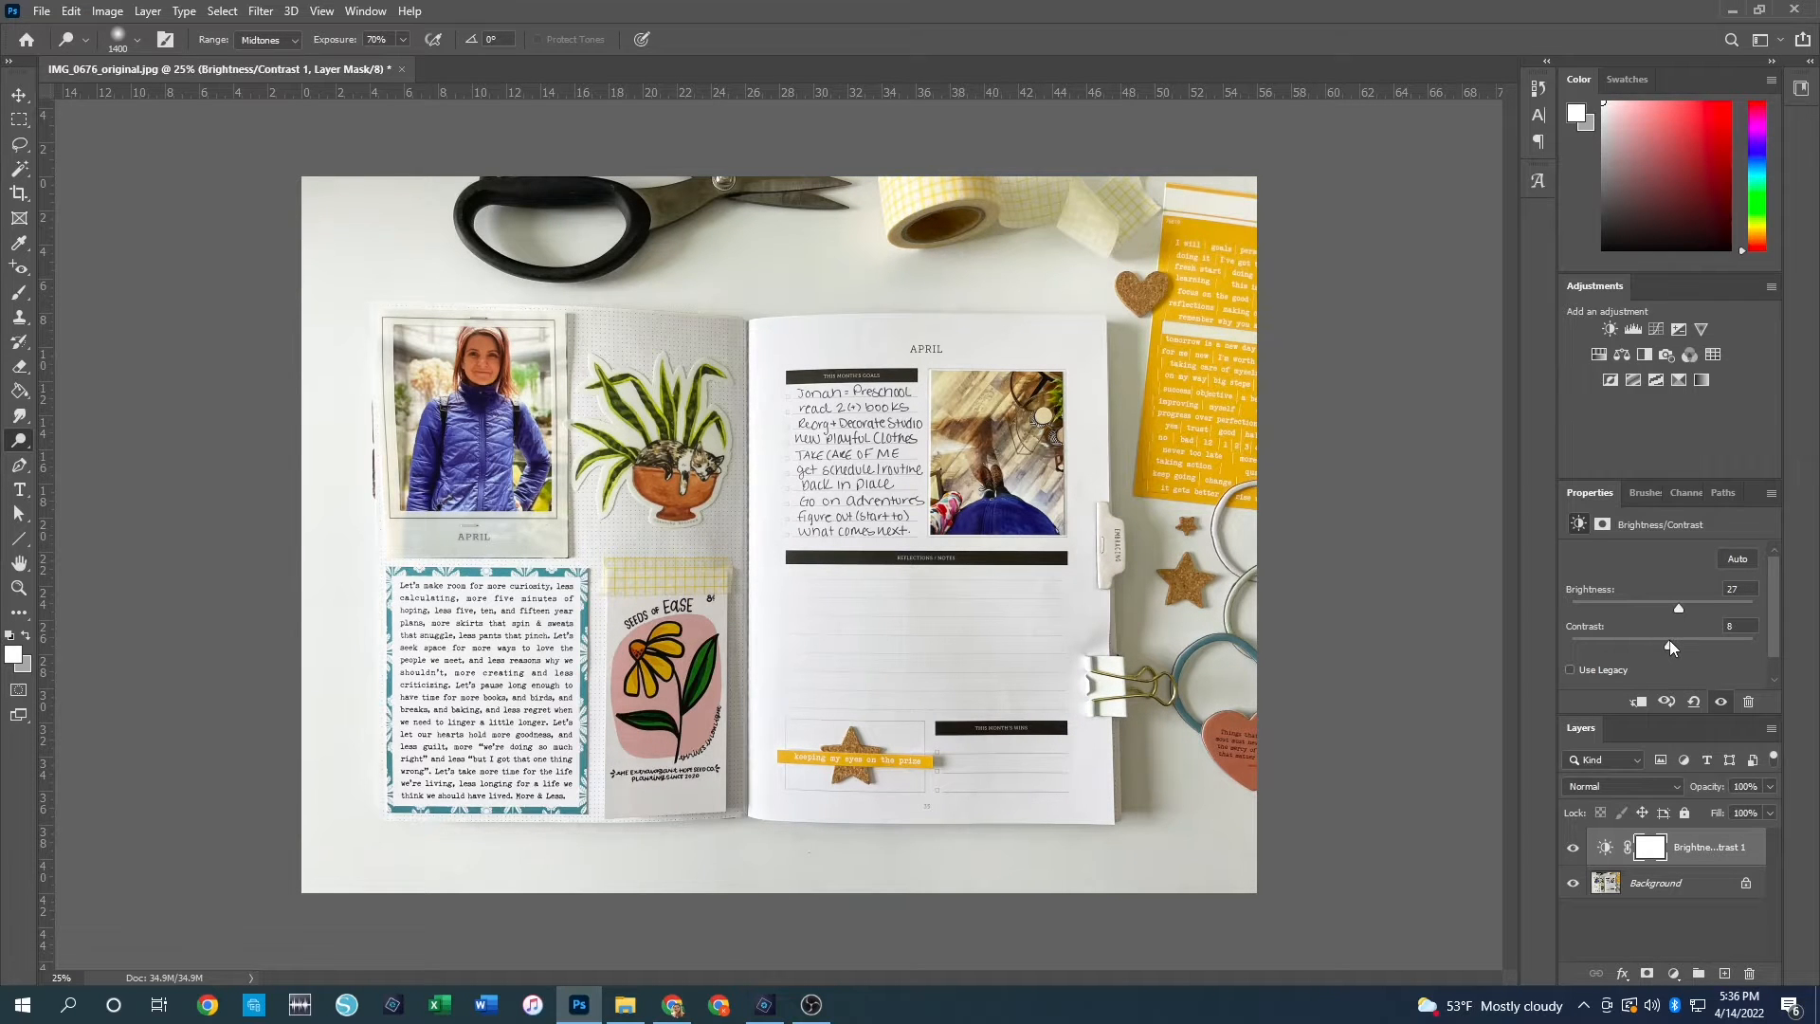
pyautogui.hotkey('ctrl', 'e')
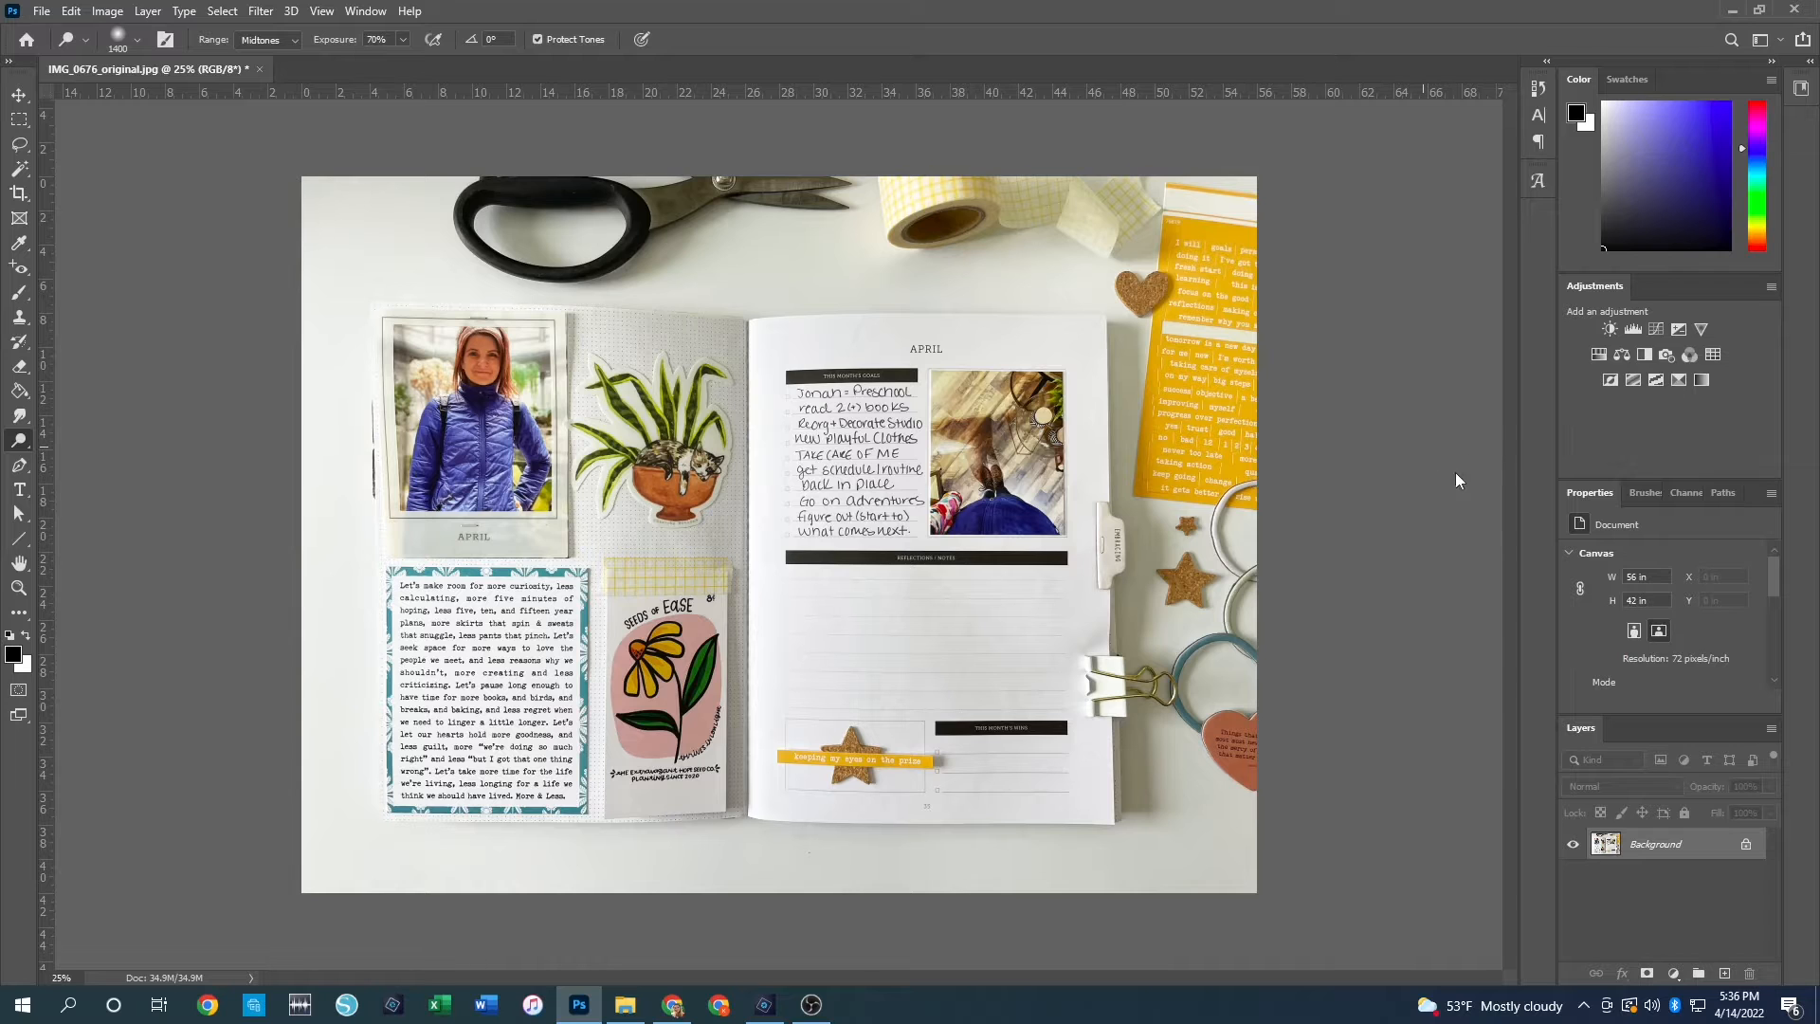
# Step: In Camera Raw, sample the pale tabletop above the journal for white balance and apply Clarity +5, Dehaze +3 and Saturation +3
pyautogui.hotkey('shift', 'ctrl', 'a')
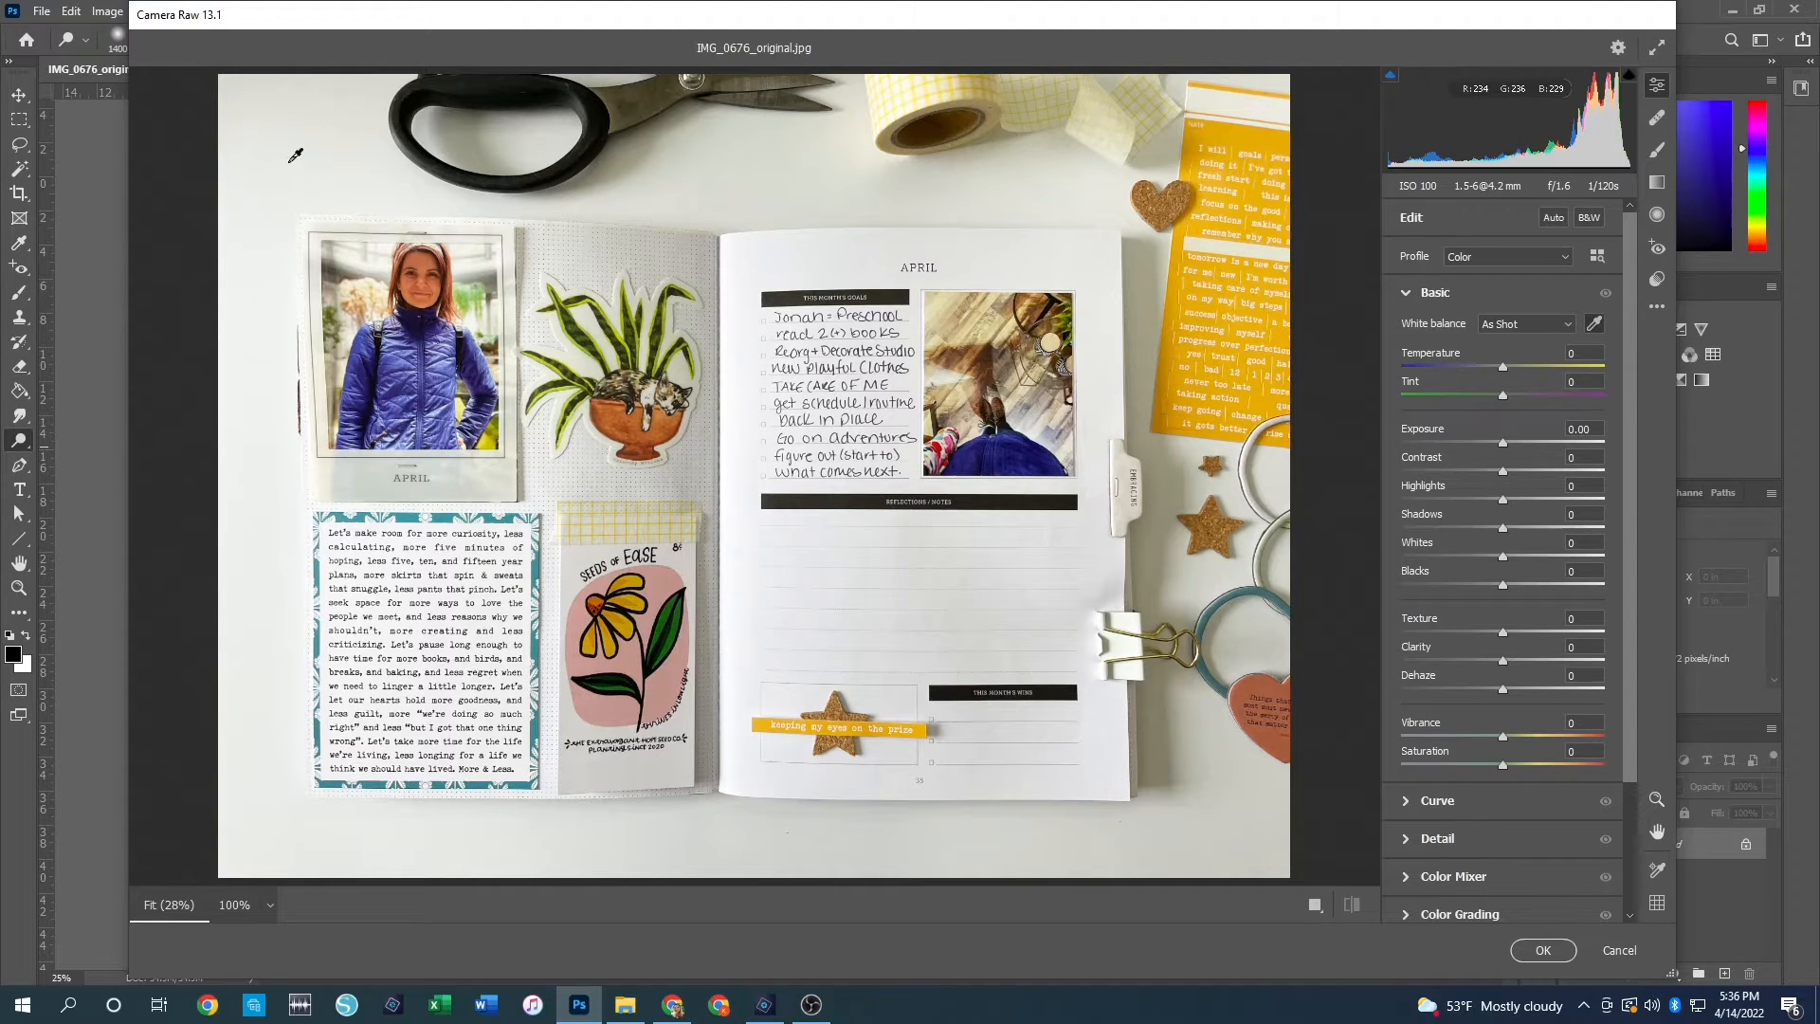
pyautogui.click(371, 164)
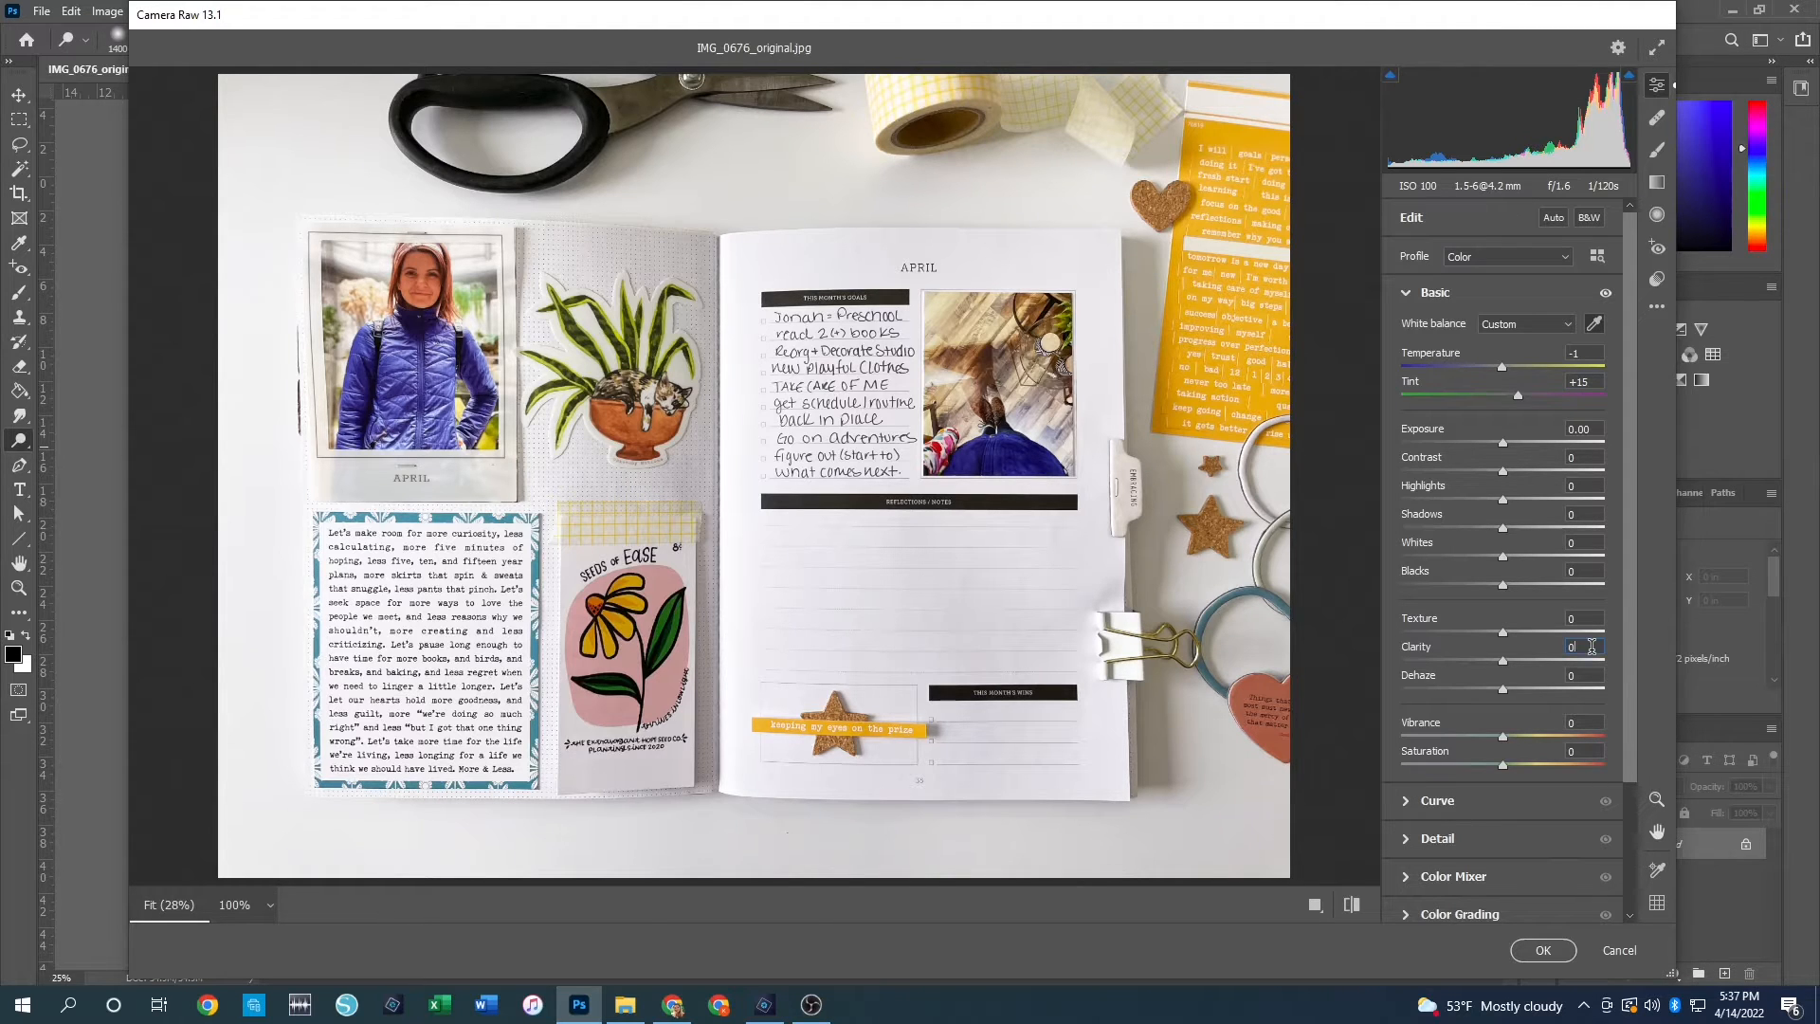
pyautogui.write('5')
pyautogui.write('3')
pyautogui.press('Tab')
pyautogui.press('Tab')
pyautogui.write('5')
pyautogui.press('BackSpace')
pyautogui.write('3')
pyautogui.press('Return')
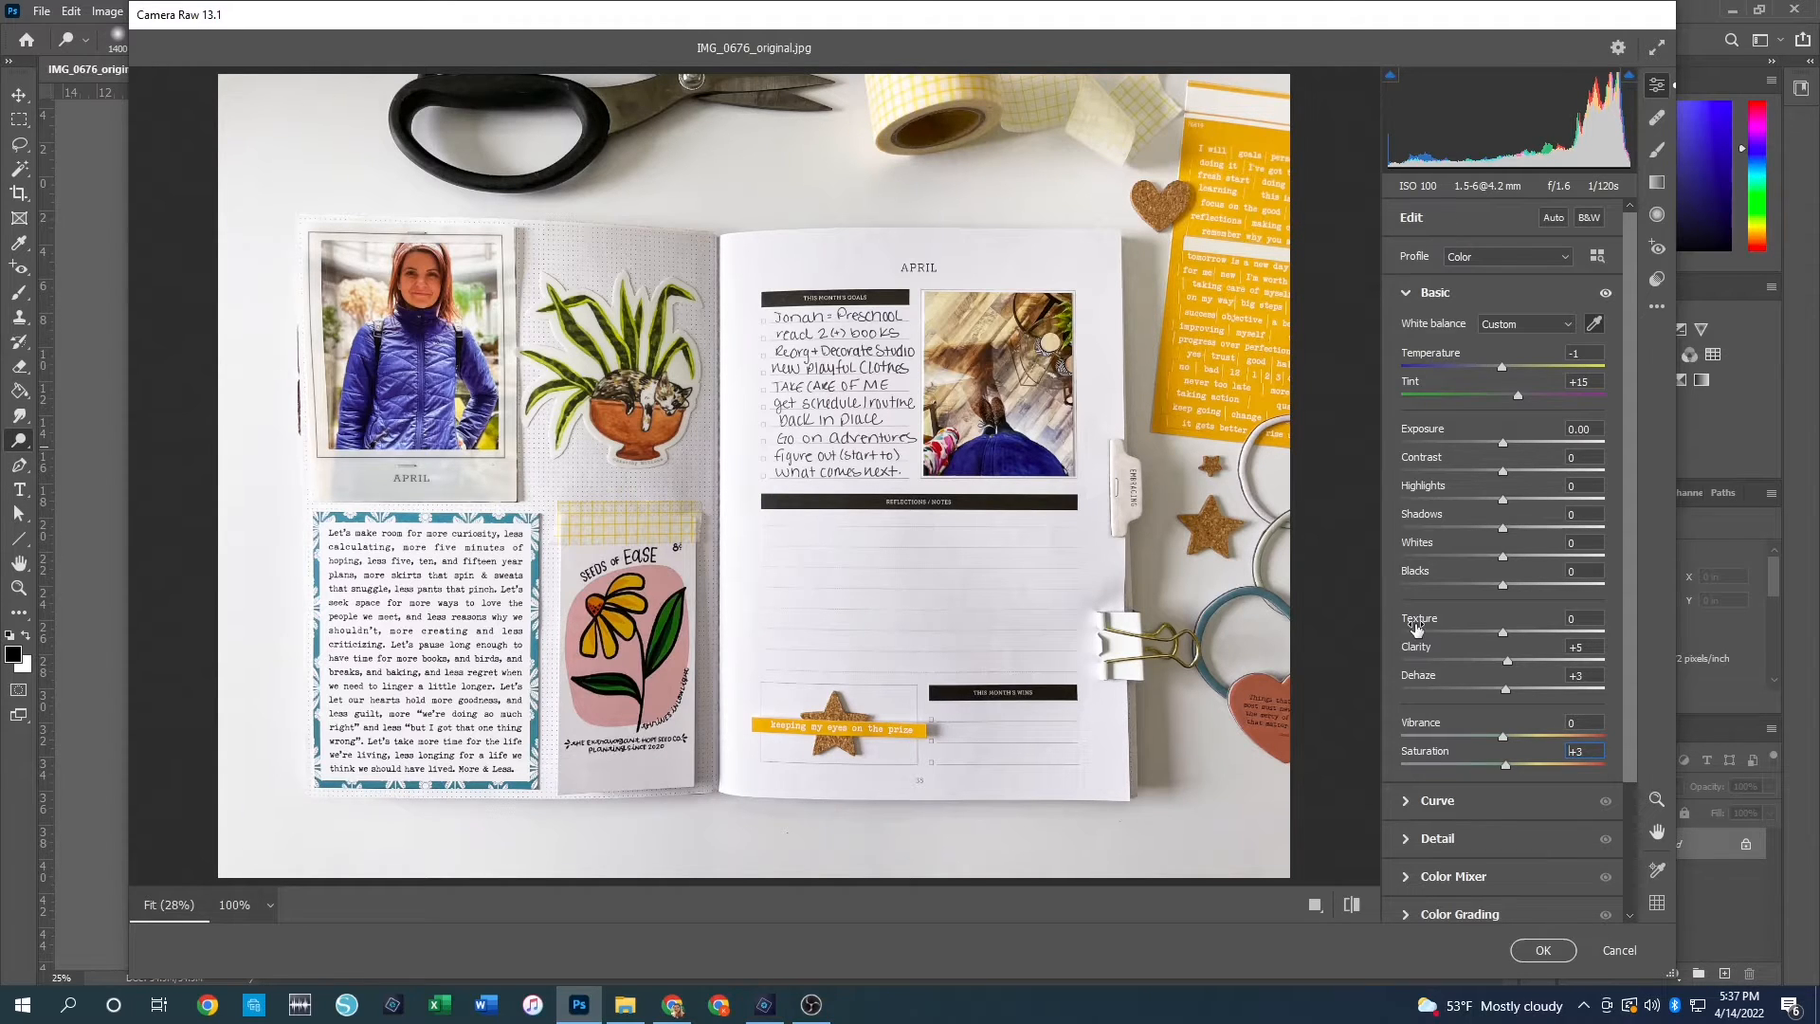
pyautogui.click(1543, 951)
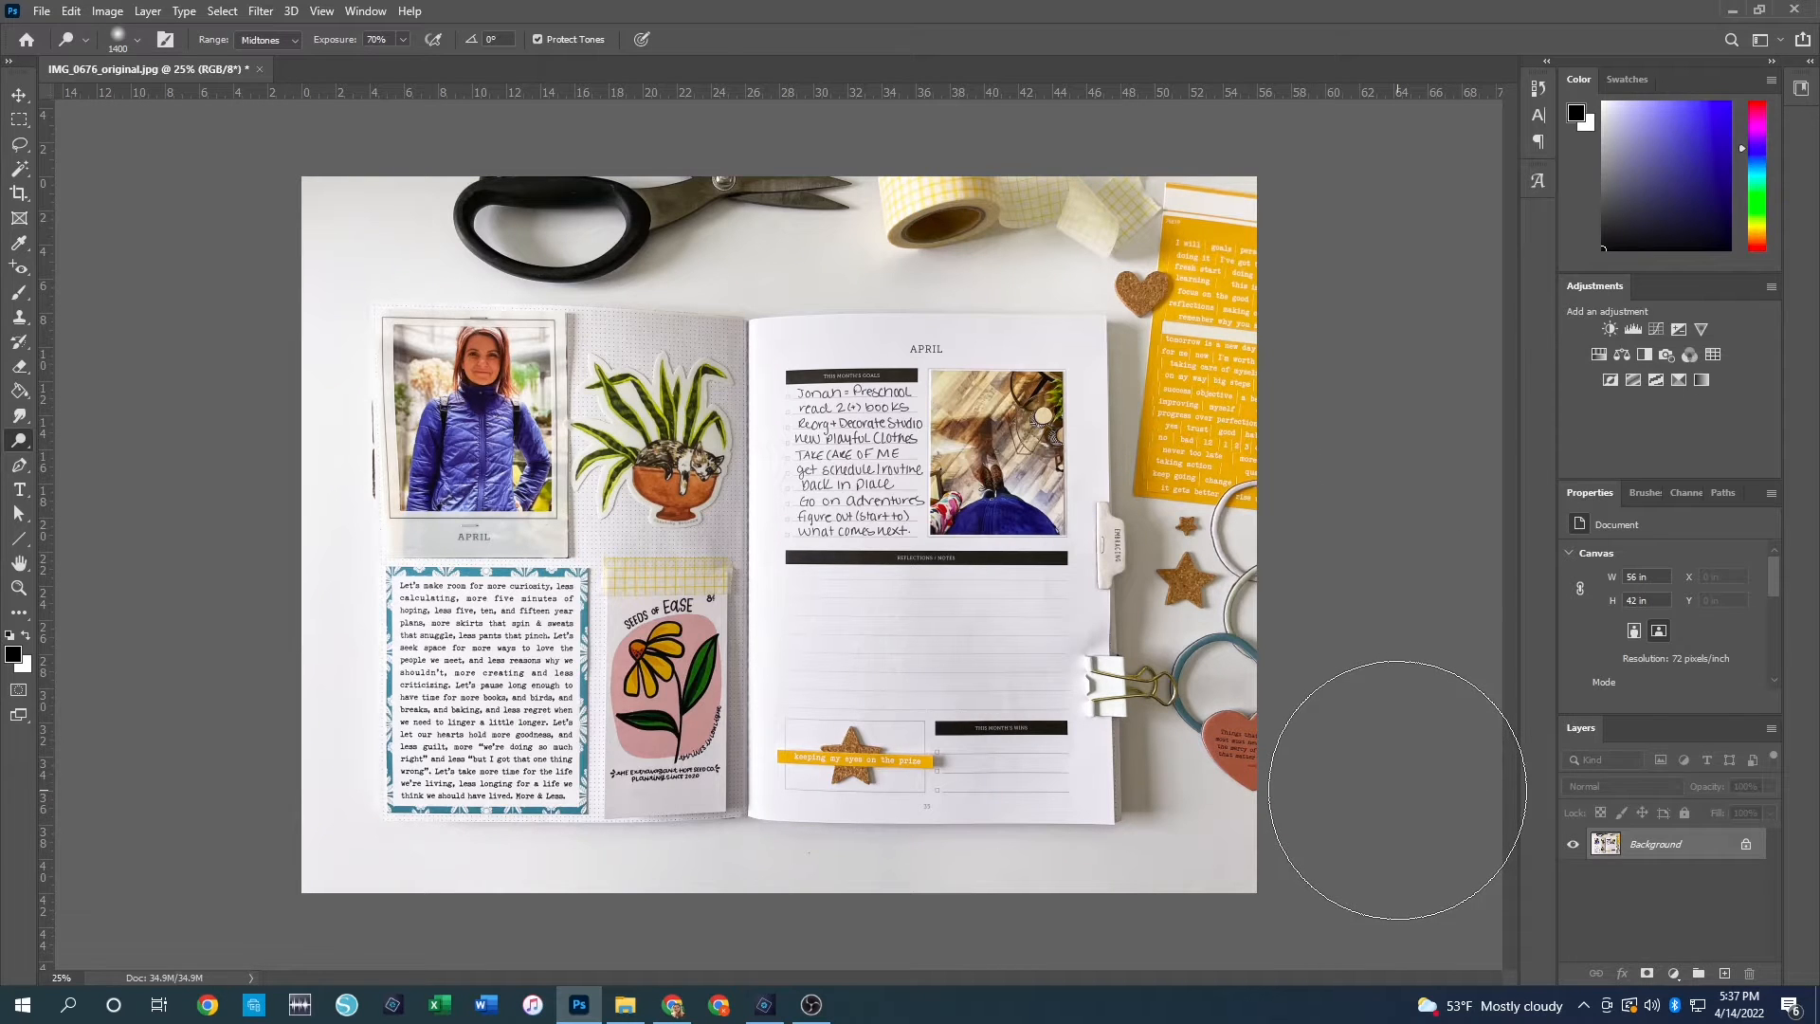
# Step: Add an Exposure adjustment of +0.05 and merge it into the Background layer
pyautogui.click(1680, 333)
pyautogui.moveTo(1665, 601); pyautogui.dragTo(1664, 603)
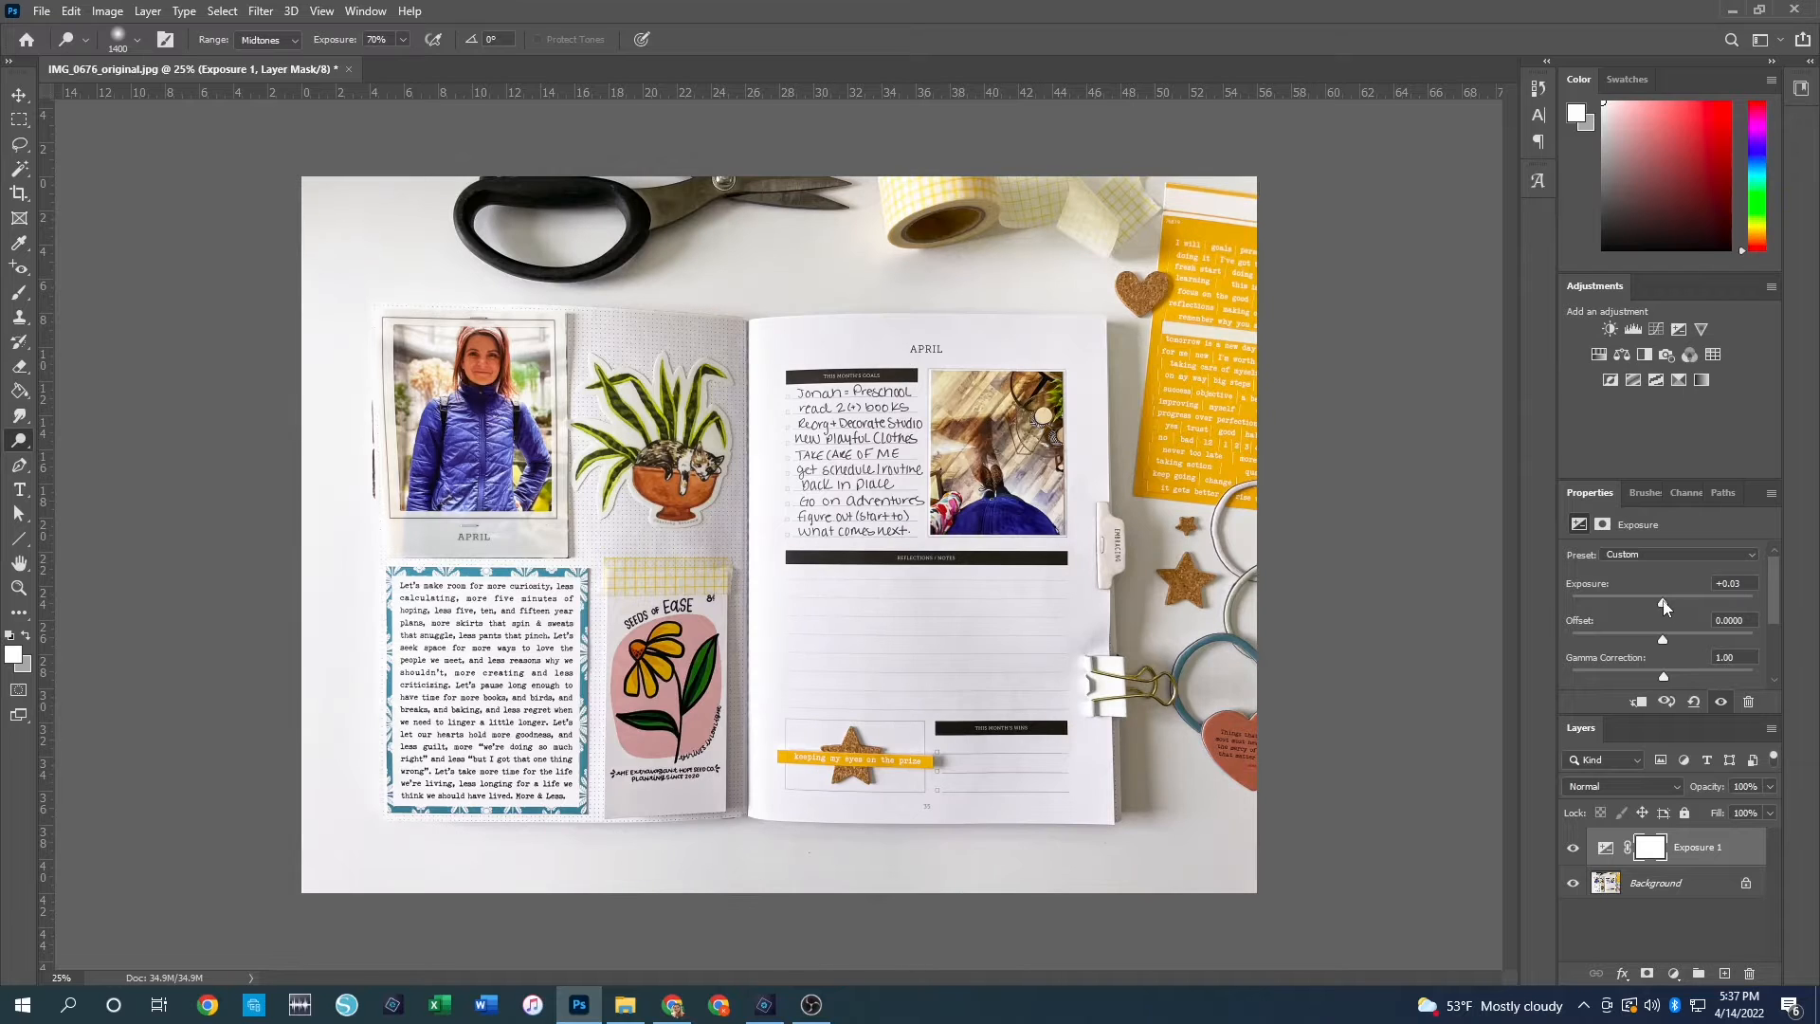
pyautogui.click(1747, 589)
pyautogui.write('.05')
pyautogui.press('Return')
pyautogui.hotkey('ctrl', 'e')
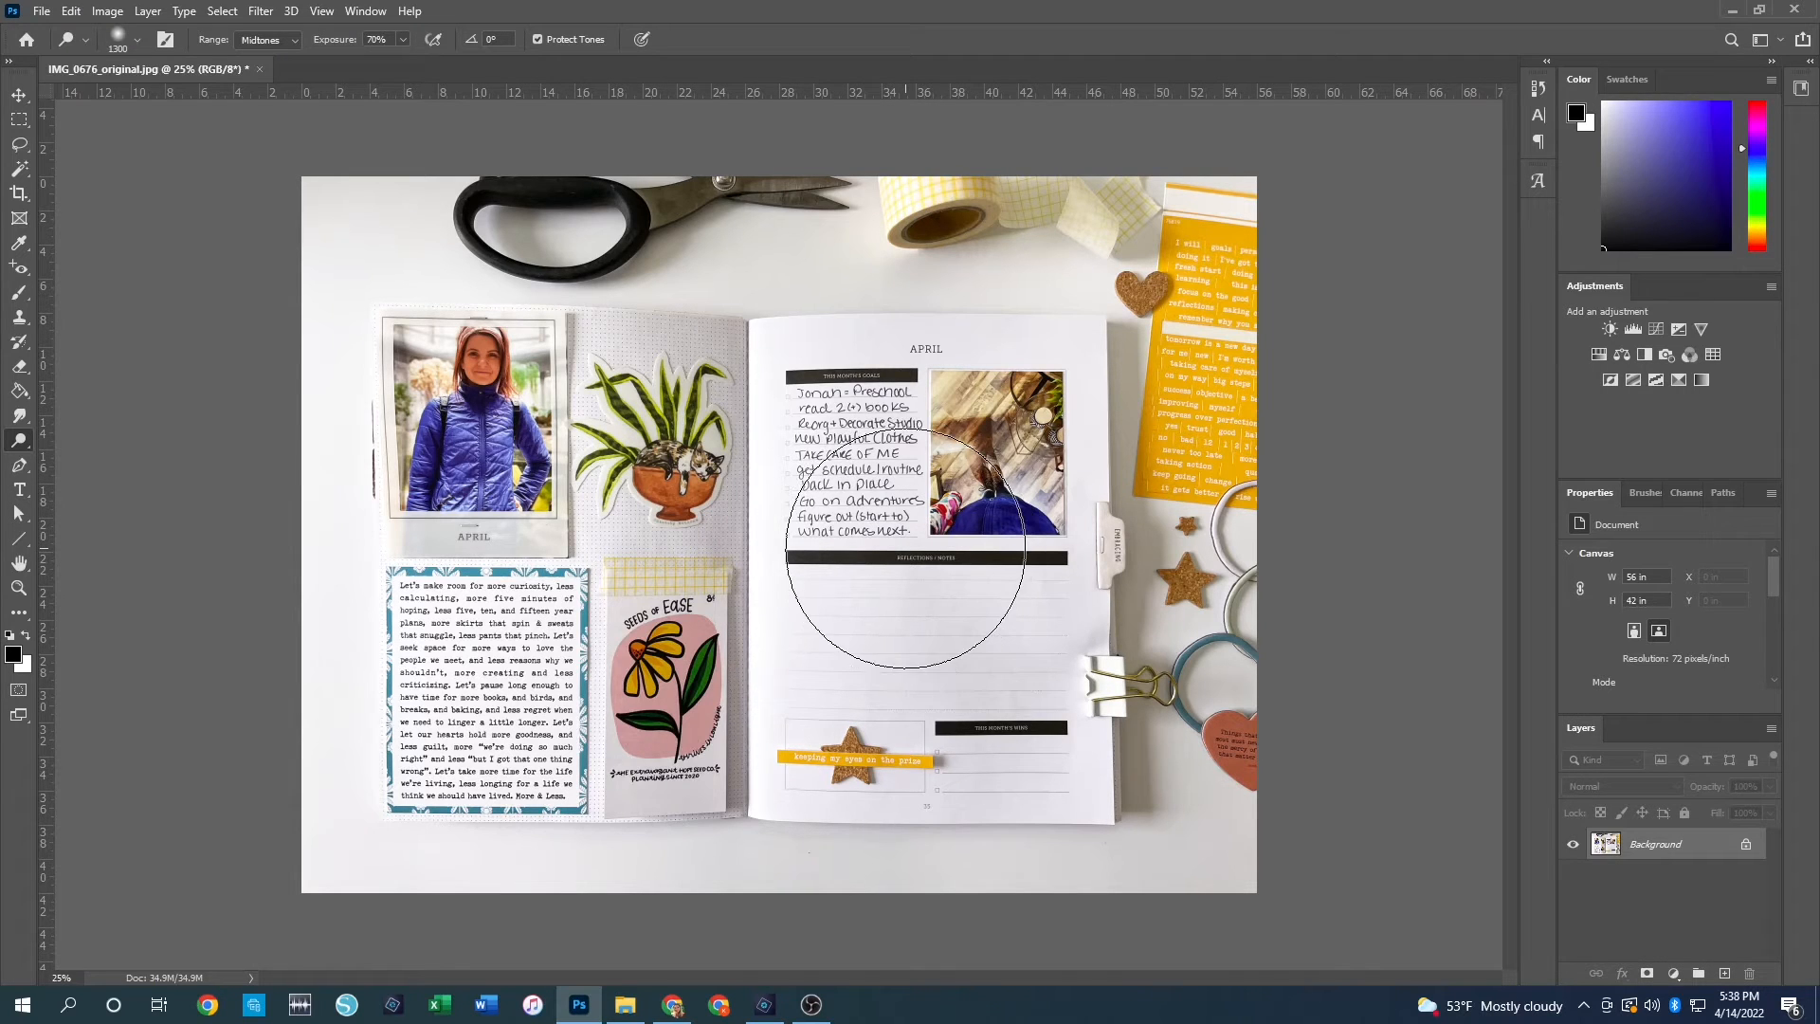
# Step: Shrink the Dodge brush to 250 px
pyautogui.press('[')
pyautogui.press('[')
pyautogui.press('[')
pyautogui.press('[')
pyautogui.press('[')
pyautogui.press('[')
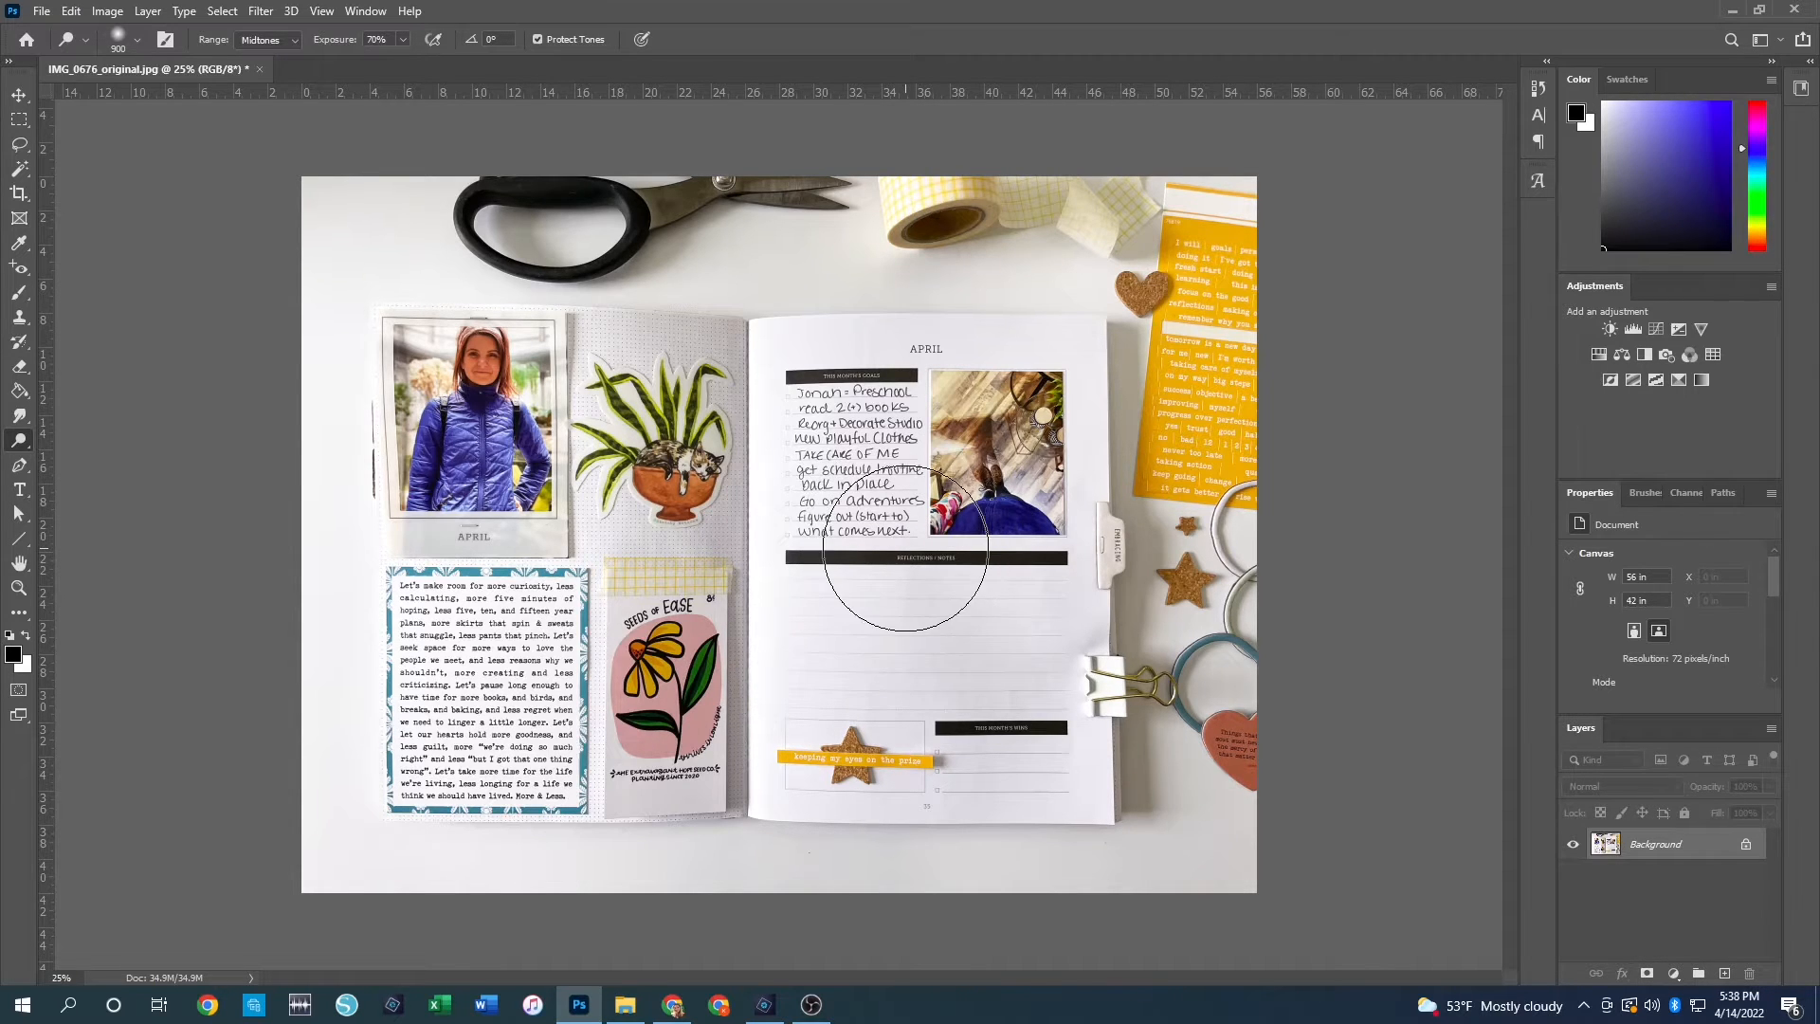
pyautogui.press('[')
pyautogui.press('[')
pyautogui.press('[')
pyautogui.press('[')
pyautogui.press('[')
pyautogui.press('[')
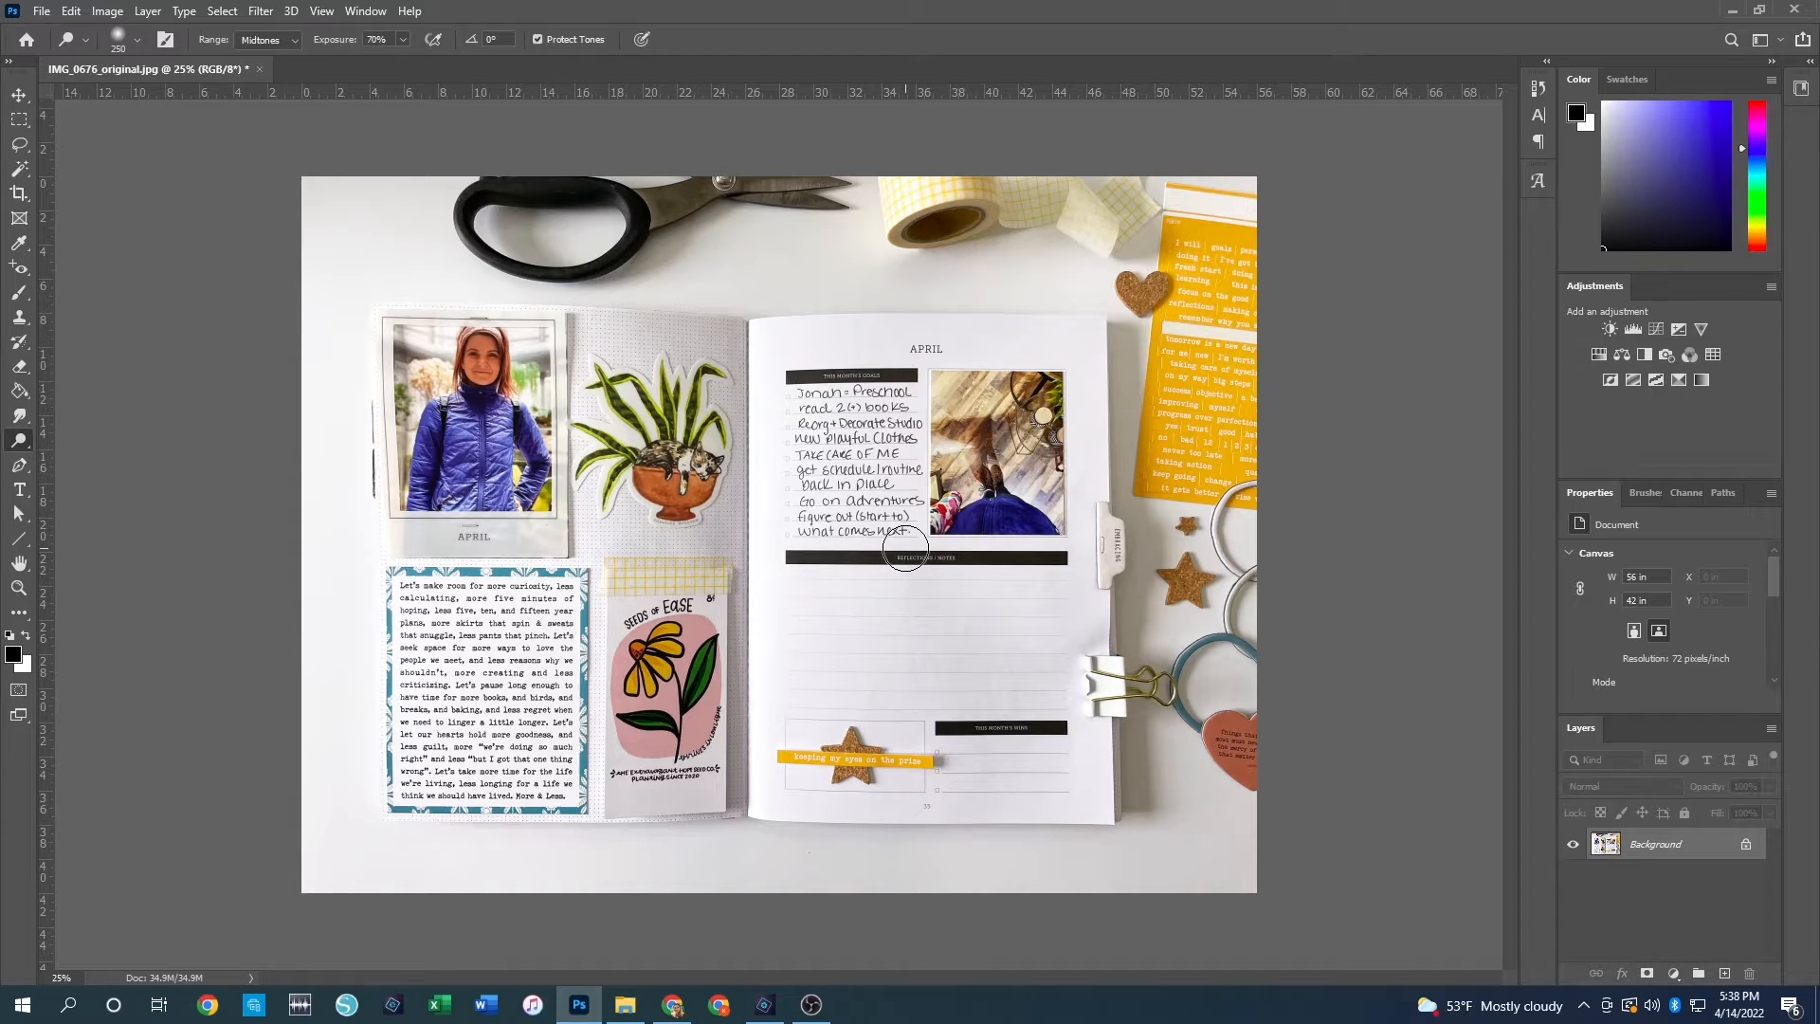
# Step: Enlarge the Dodge brush to 1400 px and choose Midtones as its range
pyautogui.press(']')
pyautogui.press(']')
pyautogui.press(']')
pyautogui.press(']')
pyautogui.press(']')
pyautogui.press(']')
pyautogui.press(']')
pyautogui.press(']')
pyautogui.press(']')
pyautogui.press(']')
pyautogui.press(']')
pyautogui.press(']')
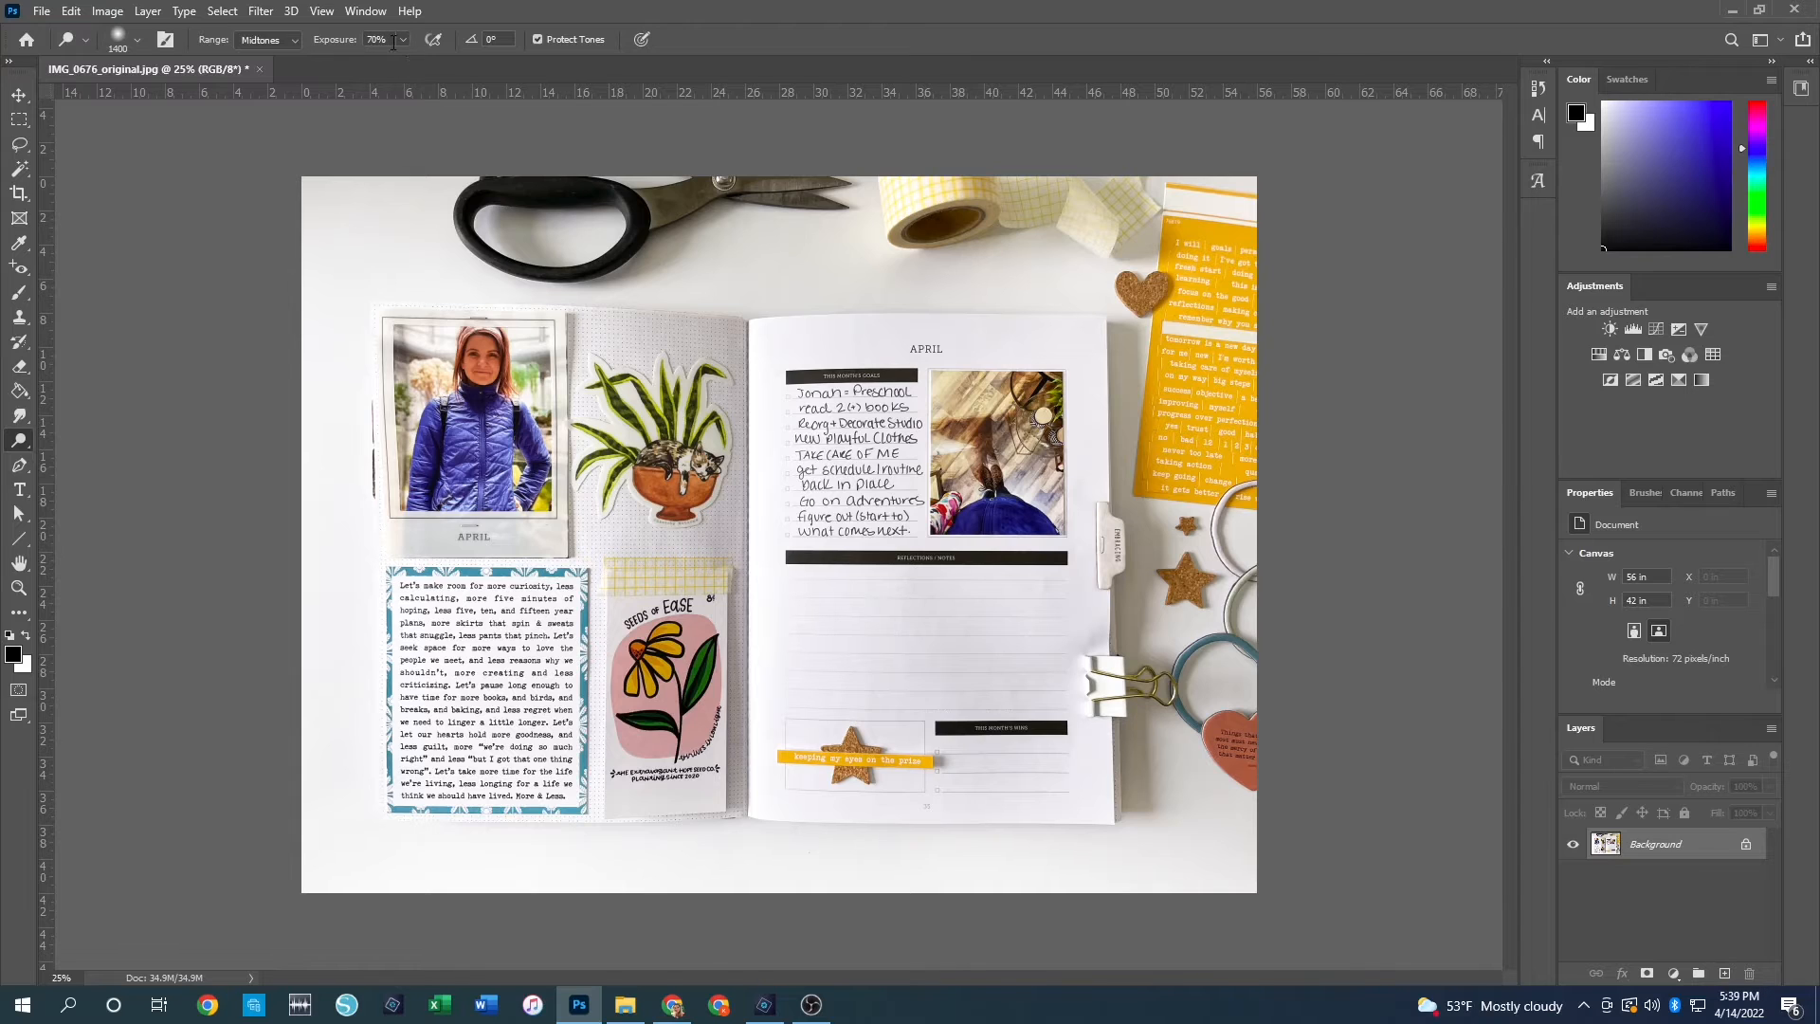
pyautogui.click(294, 43)
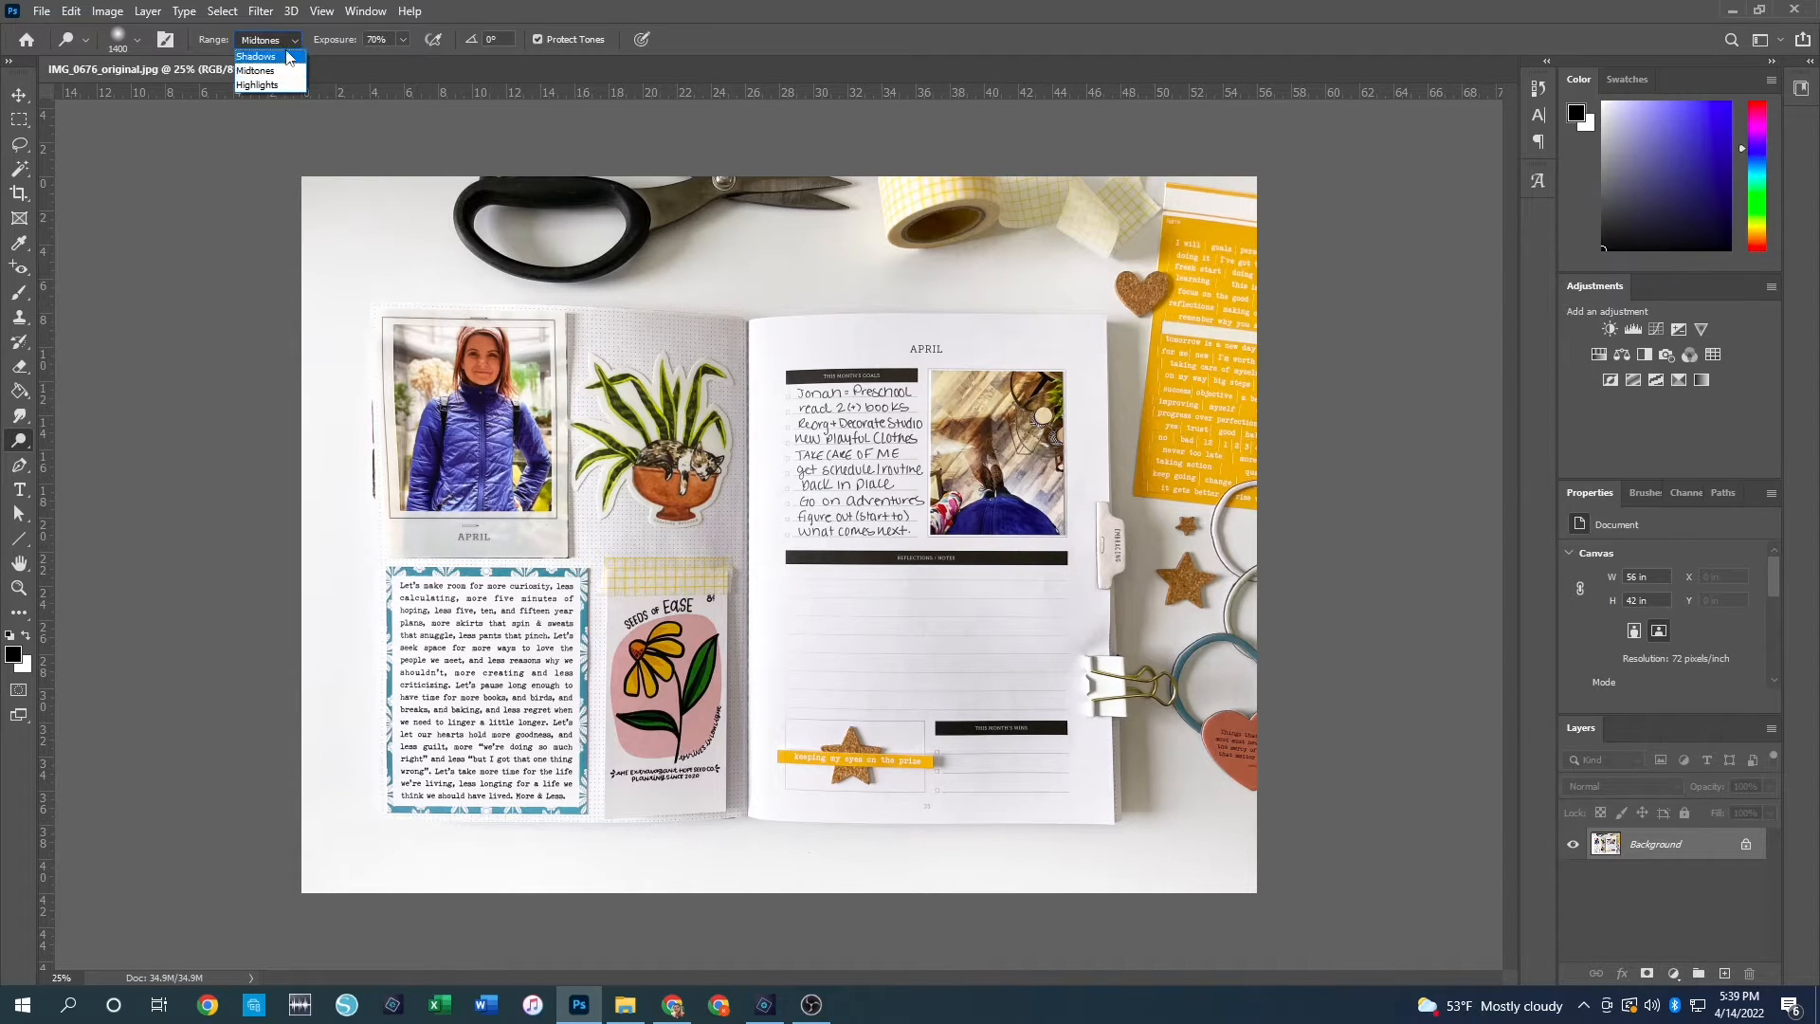
pyautogui.click(279, 79)
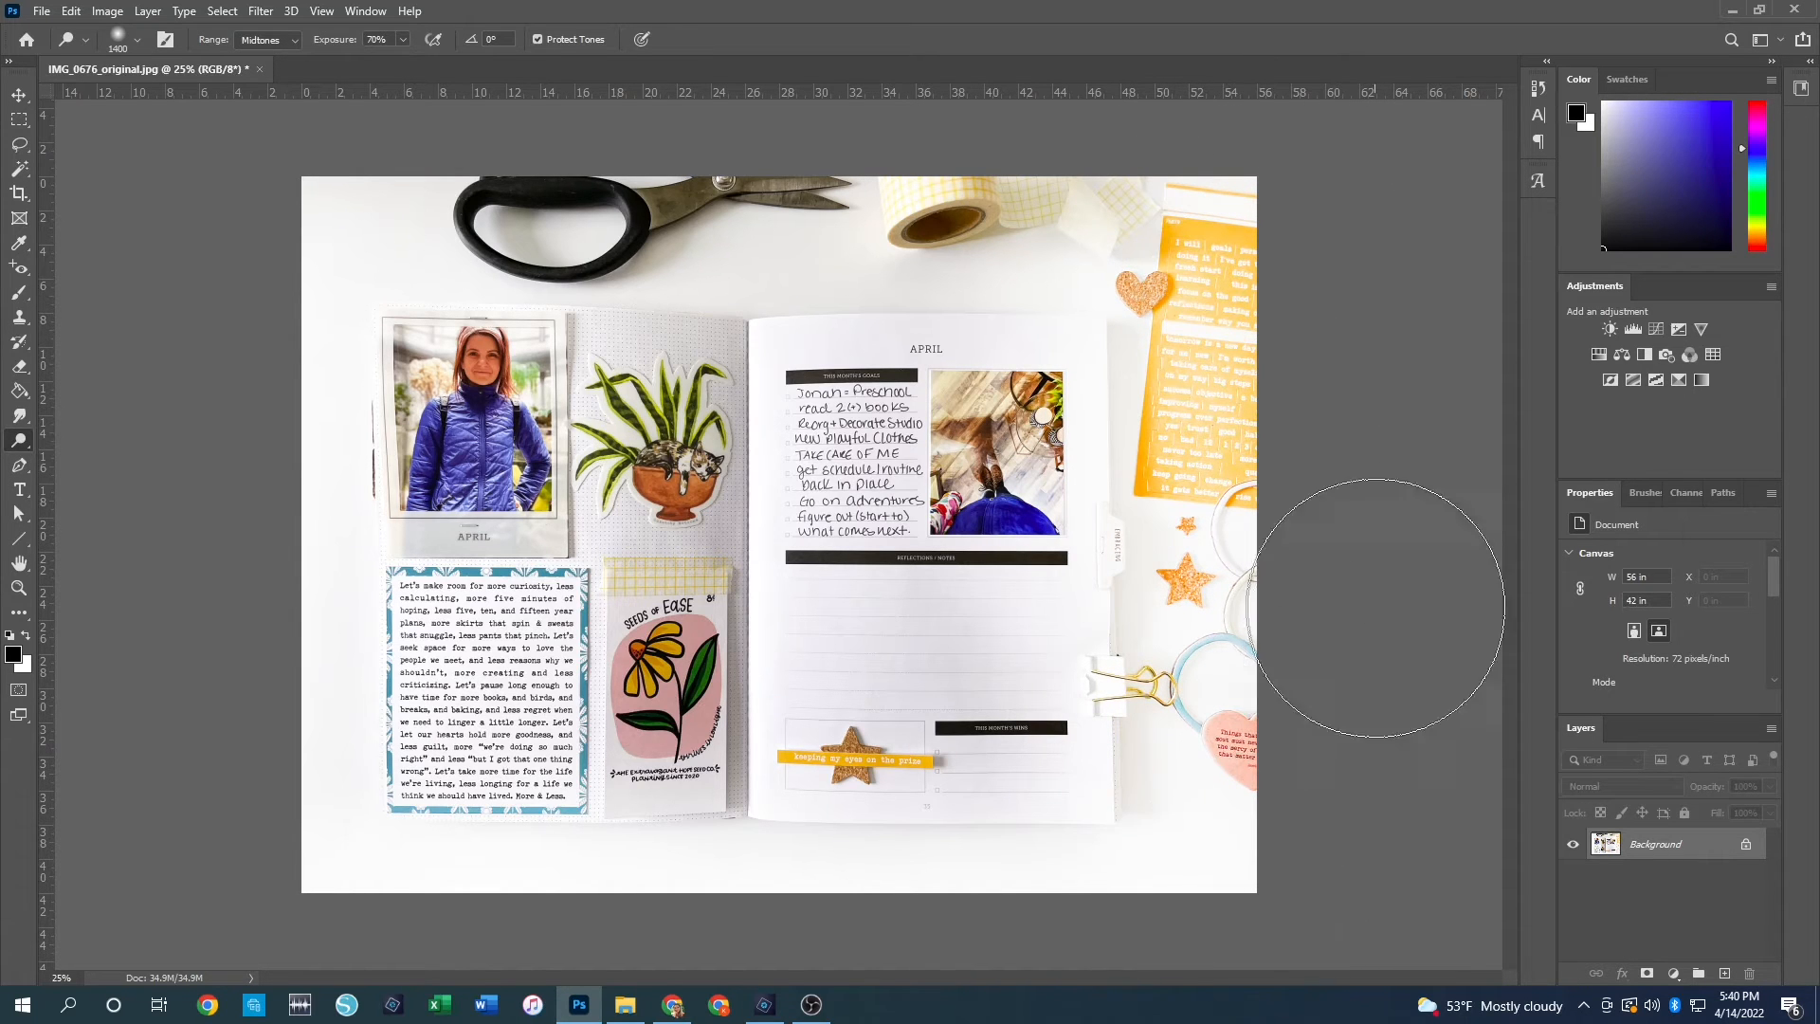
# Step: Undo the last dodge strokes over the yellow sticker sheet, rings and hearts beside the journal
pyautogui.hotkey('ctrl', 'z')
pyautogui.hotkey('ctrl', 'z')
pyautogui.hotkey('ctrl', 'z')
pyautogui.hotkey('ctrl', 'z')
pyautogui.hotkey('ctrl', 'z')
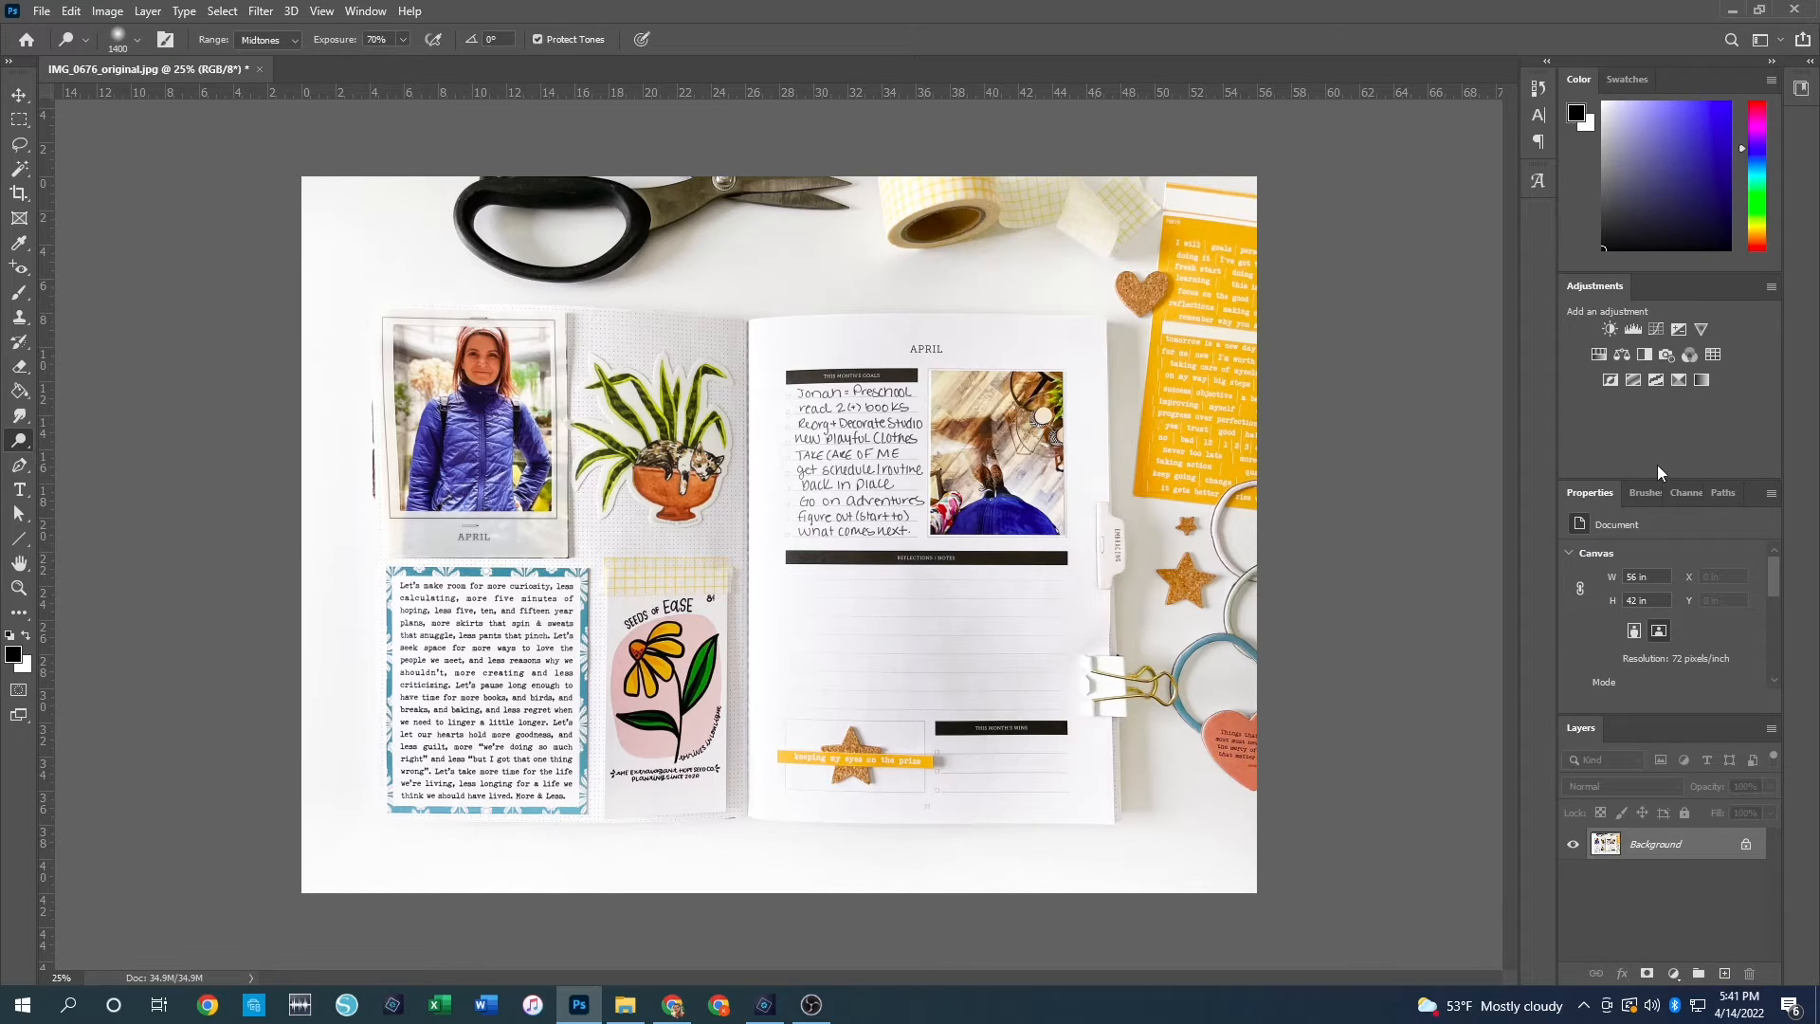
# Step: Open the photo IMG_8975.jpg from the Dodge & Burn Tools lesson folder
pyautogui.hotkey('ctrl', 'o')
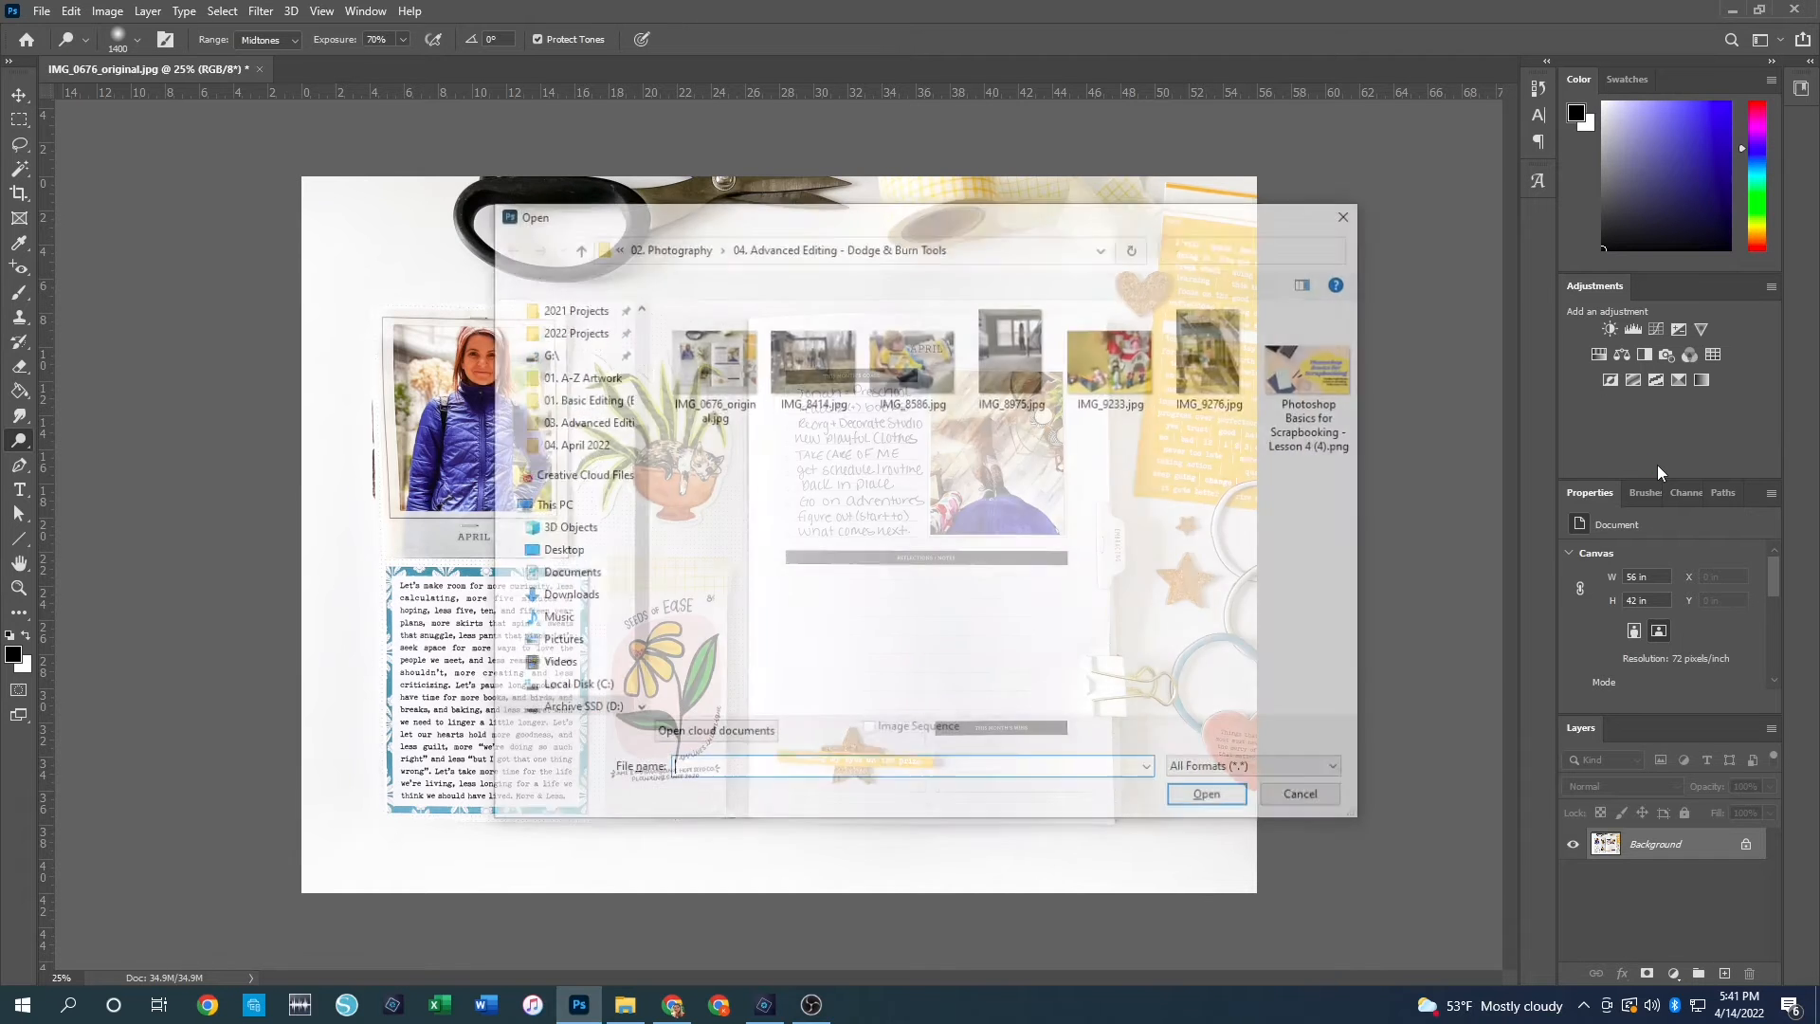
pyautogui.doubleClick(1015, 375)
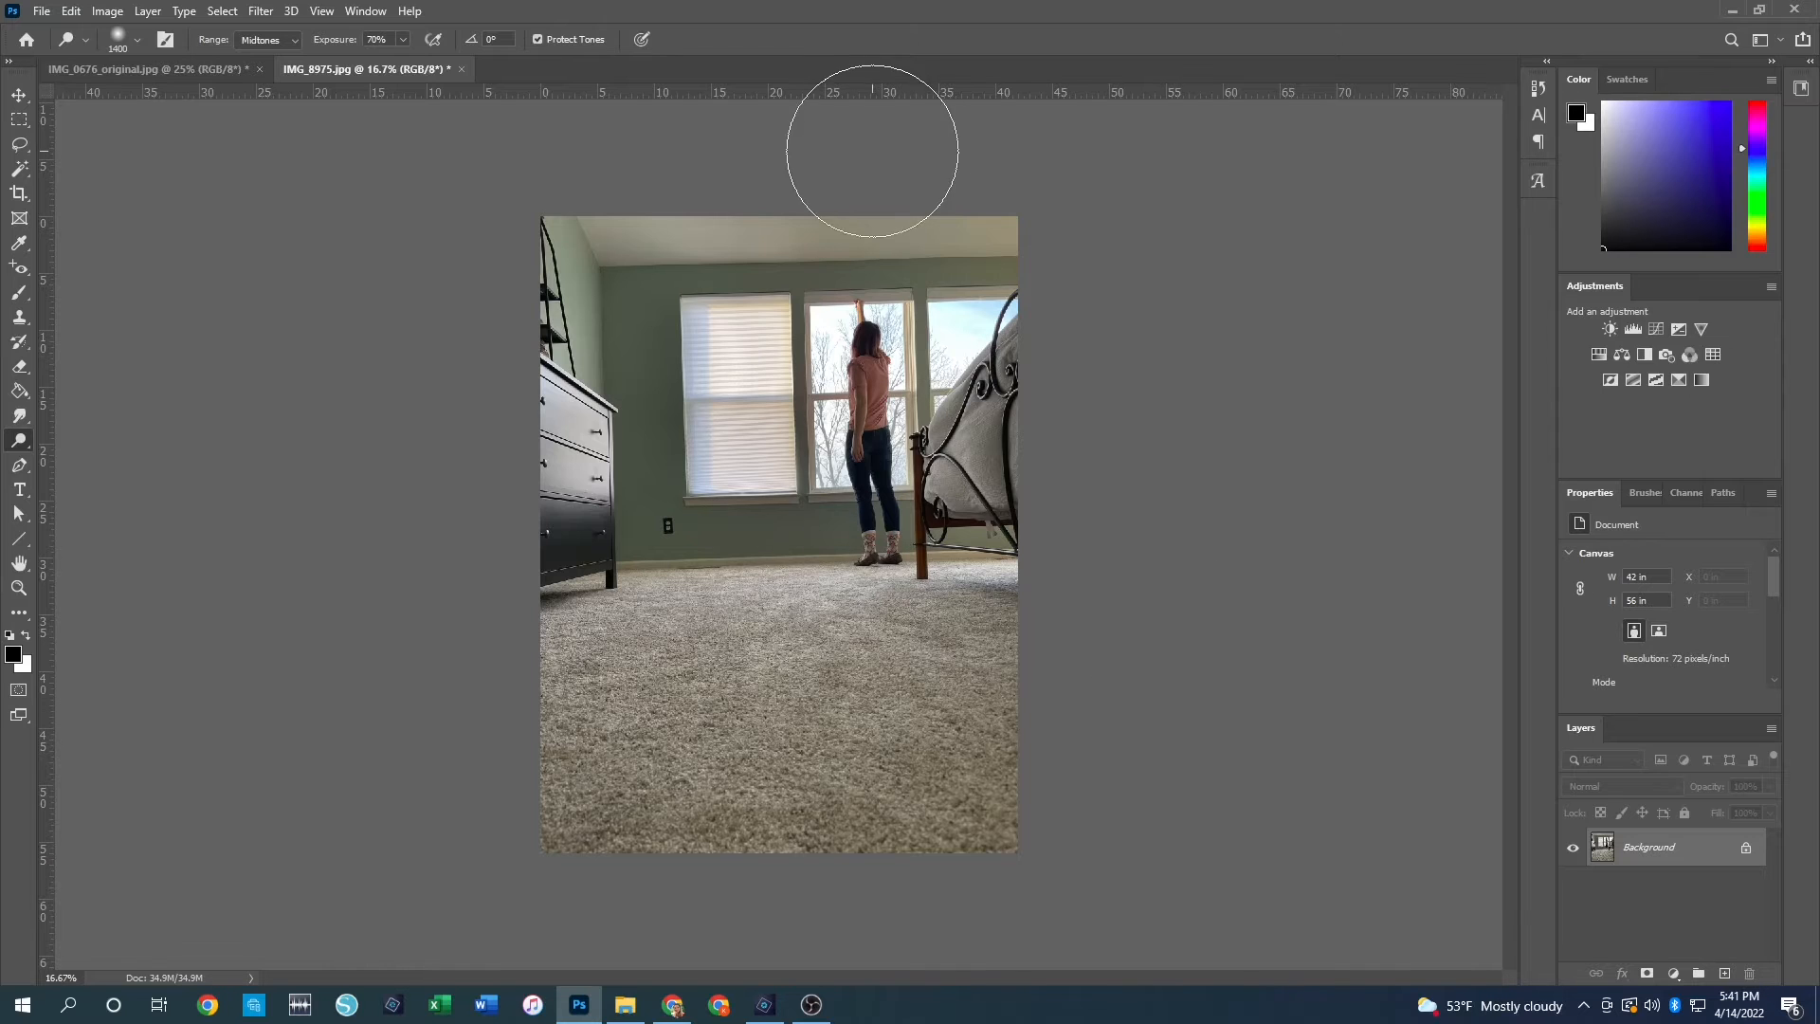
# Step: Brighten the bedroom photo with a Brightness/Contrast adjustment of Brightness 57 and Contrast 10, and merge it into the Background layer
pyautogui.click(1611, 330)
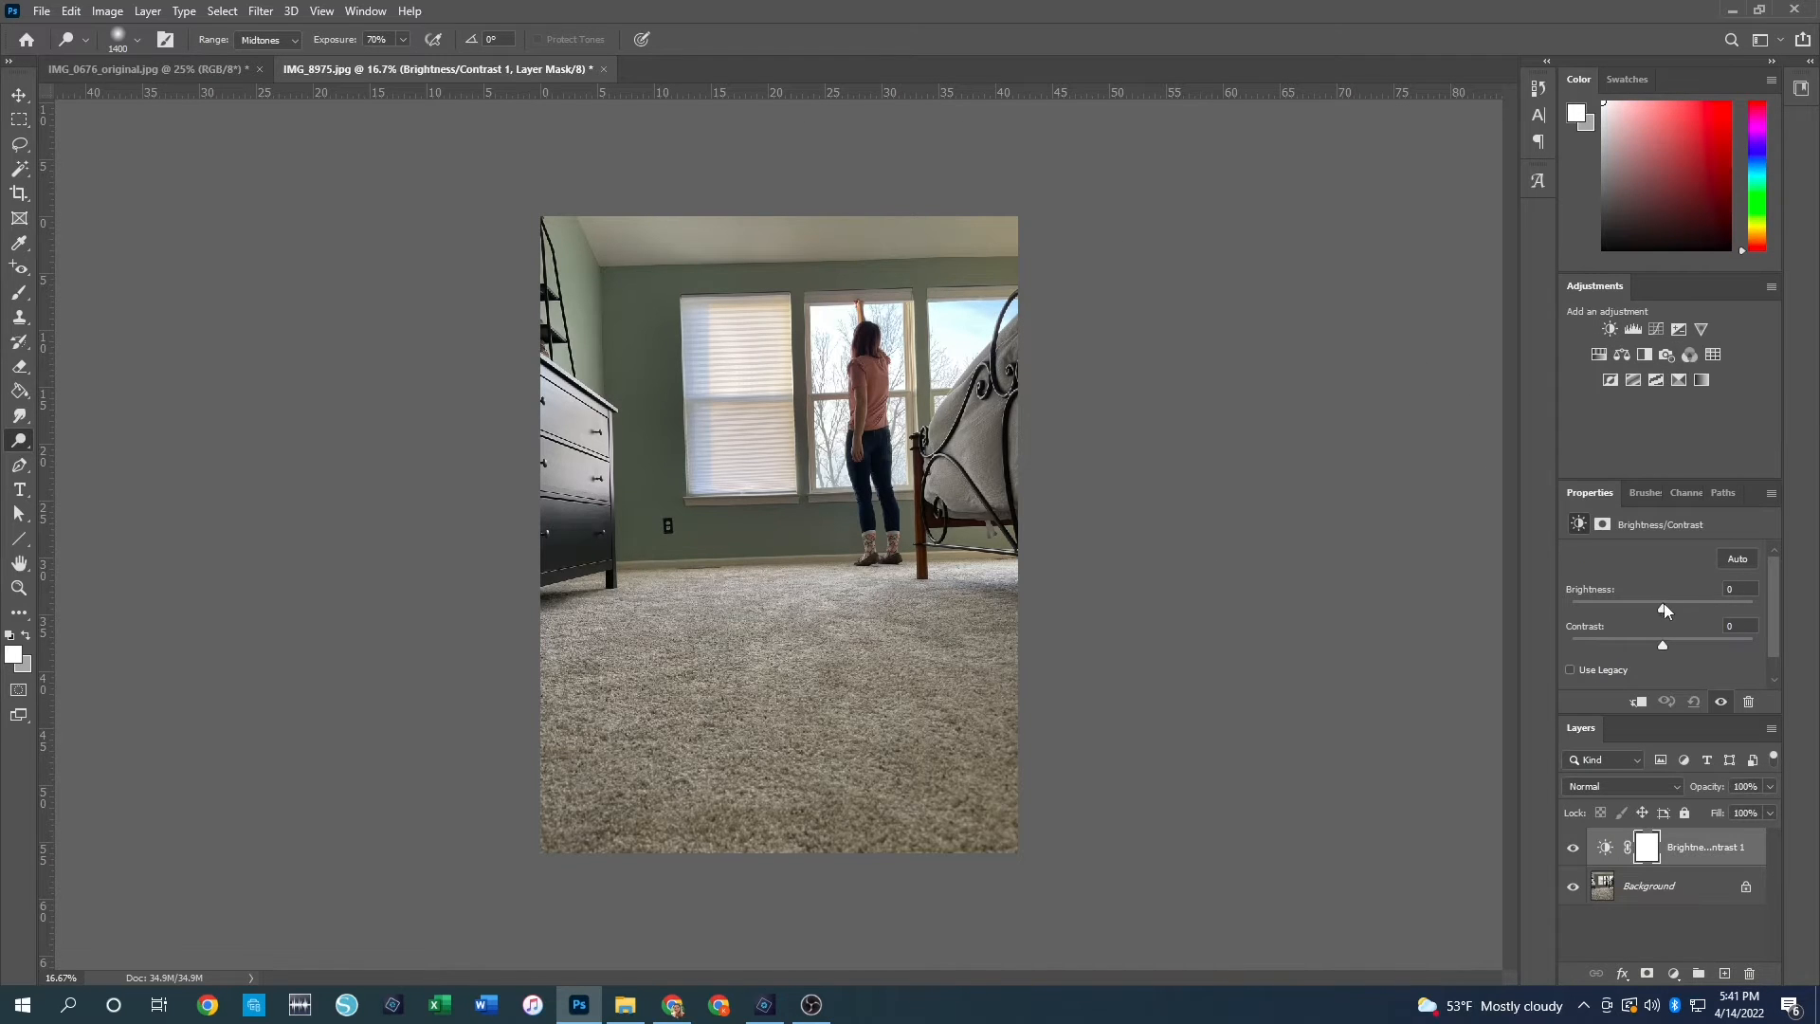
pyautogui.moveTo(1664, 605); pyautogui.dragTo(1697, 618)
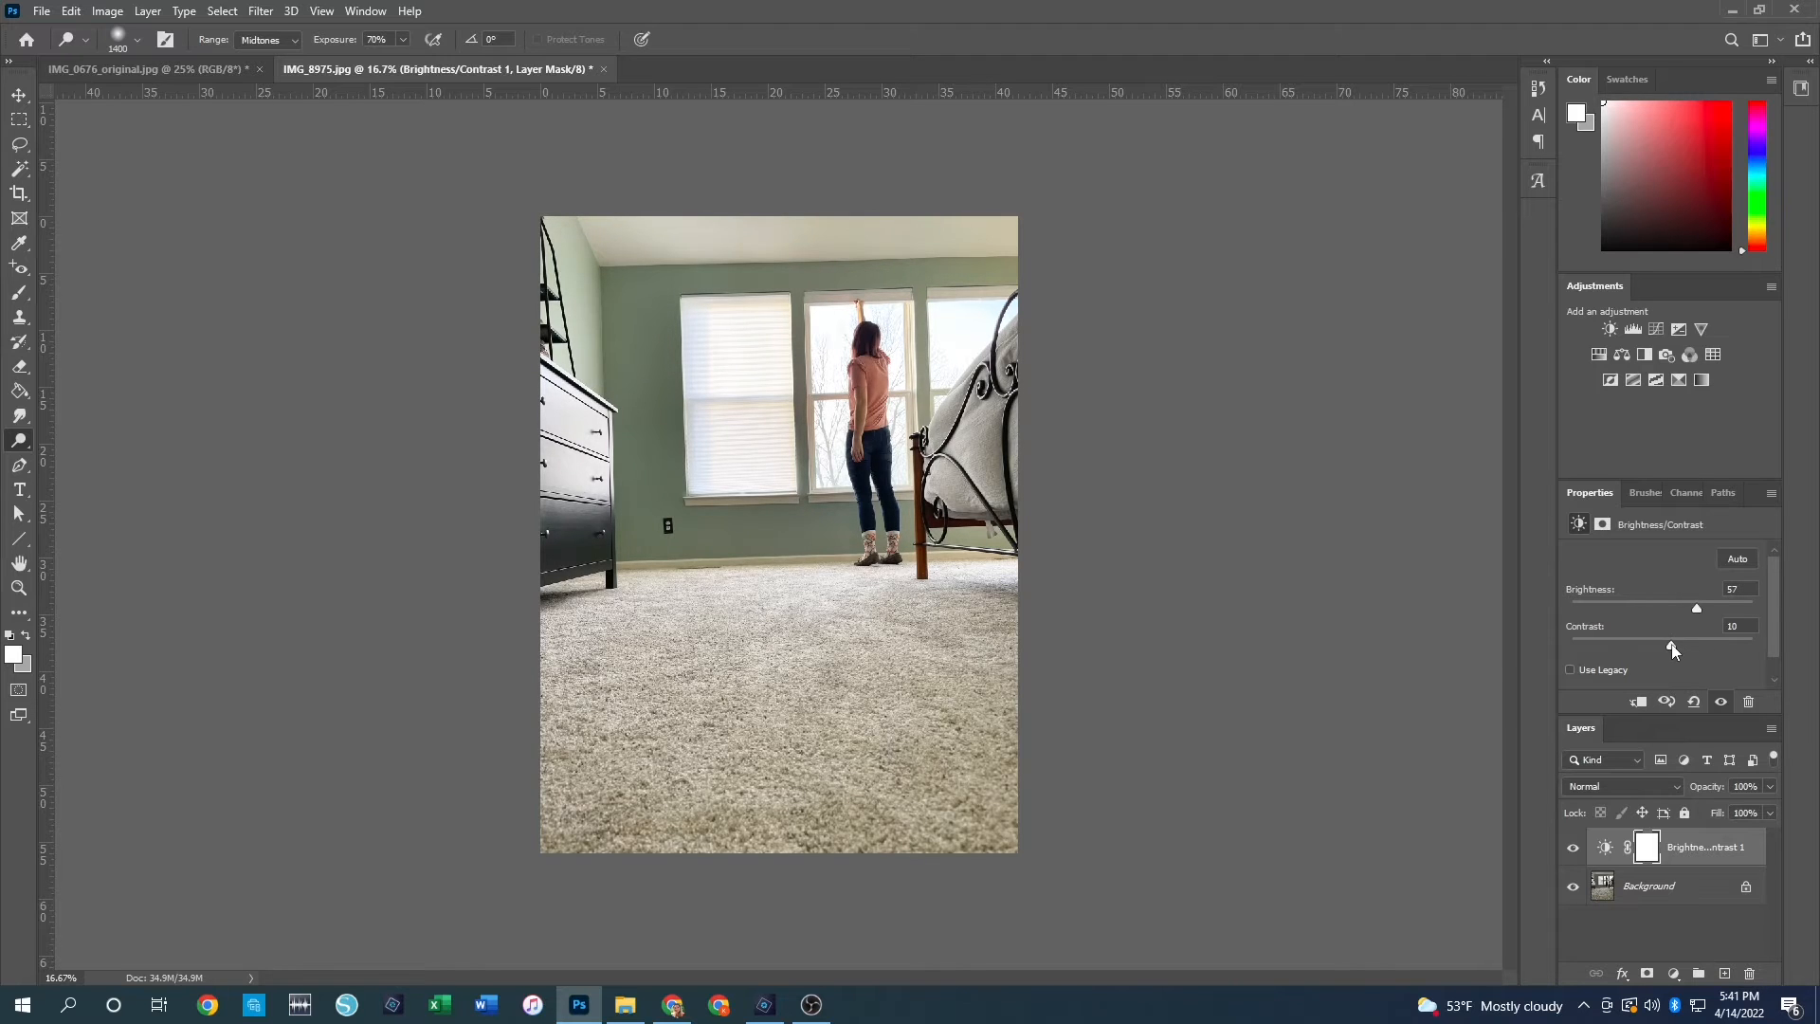
pyautogui.press('Delete')
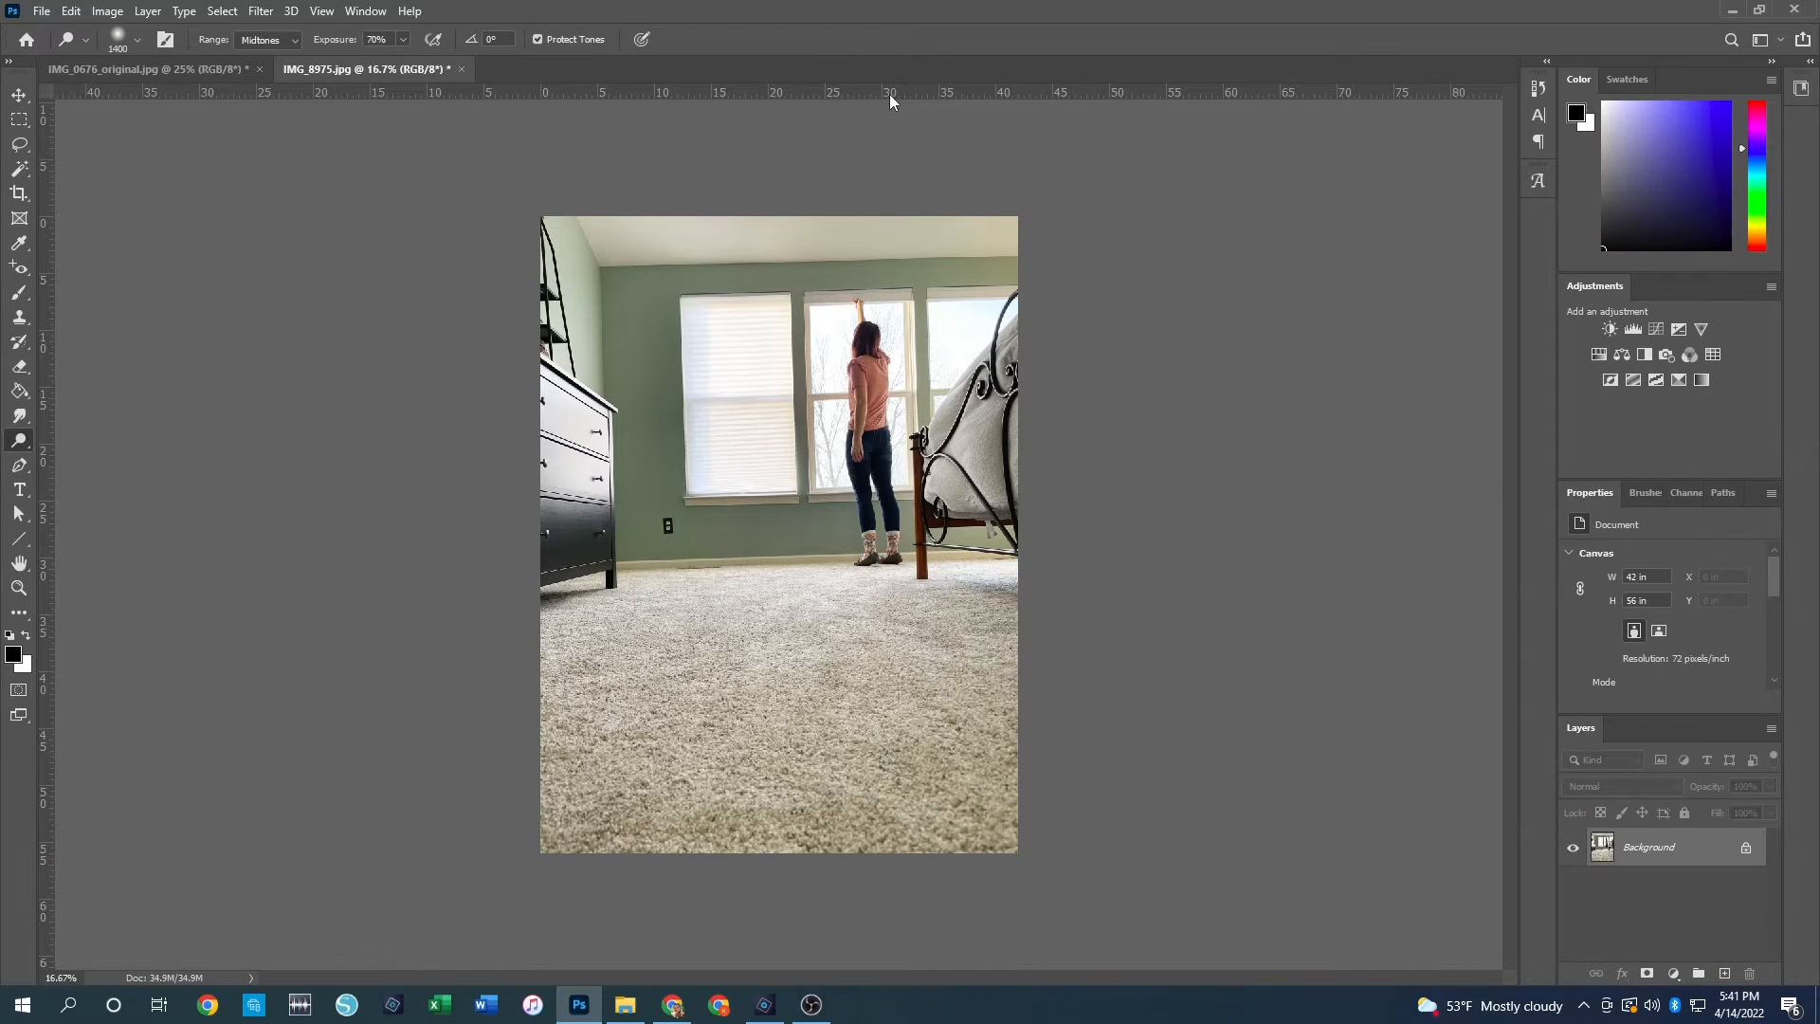
# Step: In Camera Raw, sample the white window frame for white balance and apply Clarity +5 and Dehaze +3 to the bedroom photo
pyautogui.hotkey('ctrl', 'shift', 'a')
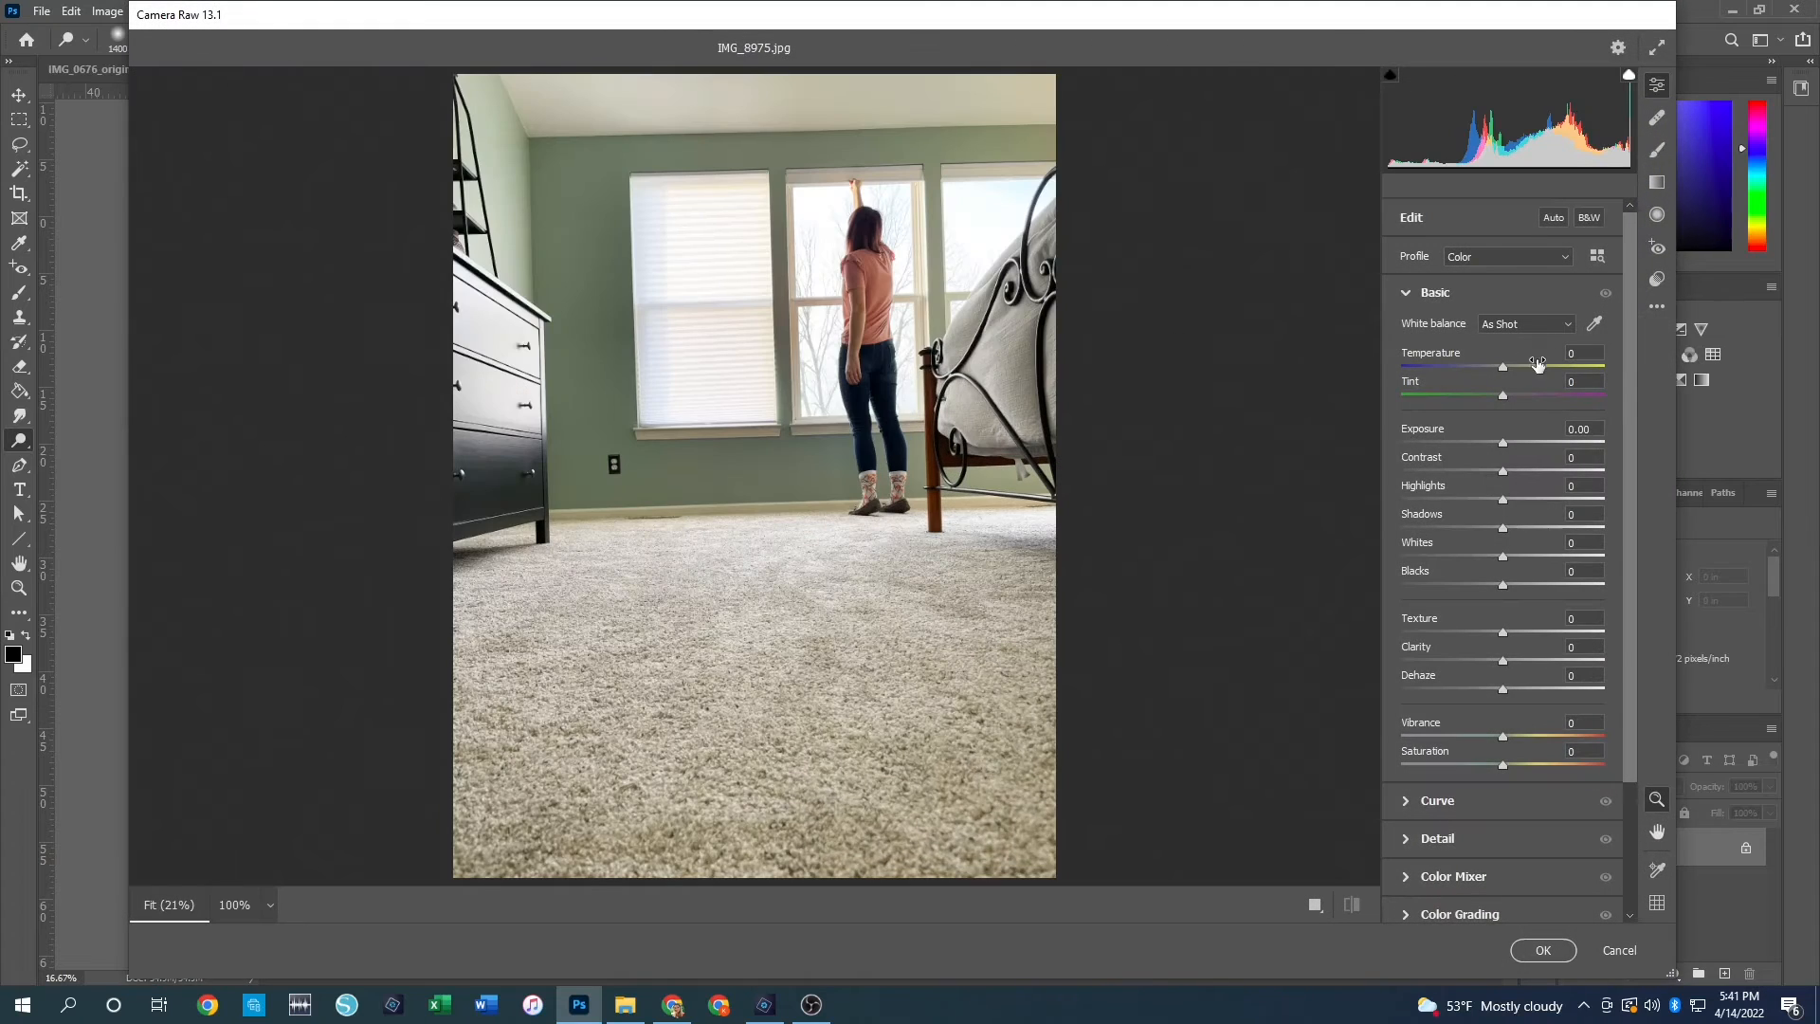
pyautogui.click(1595, 324)
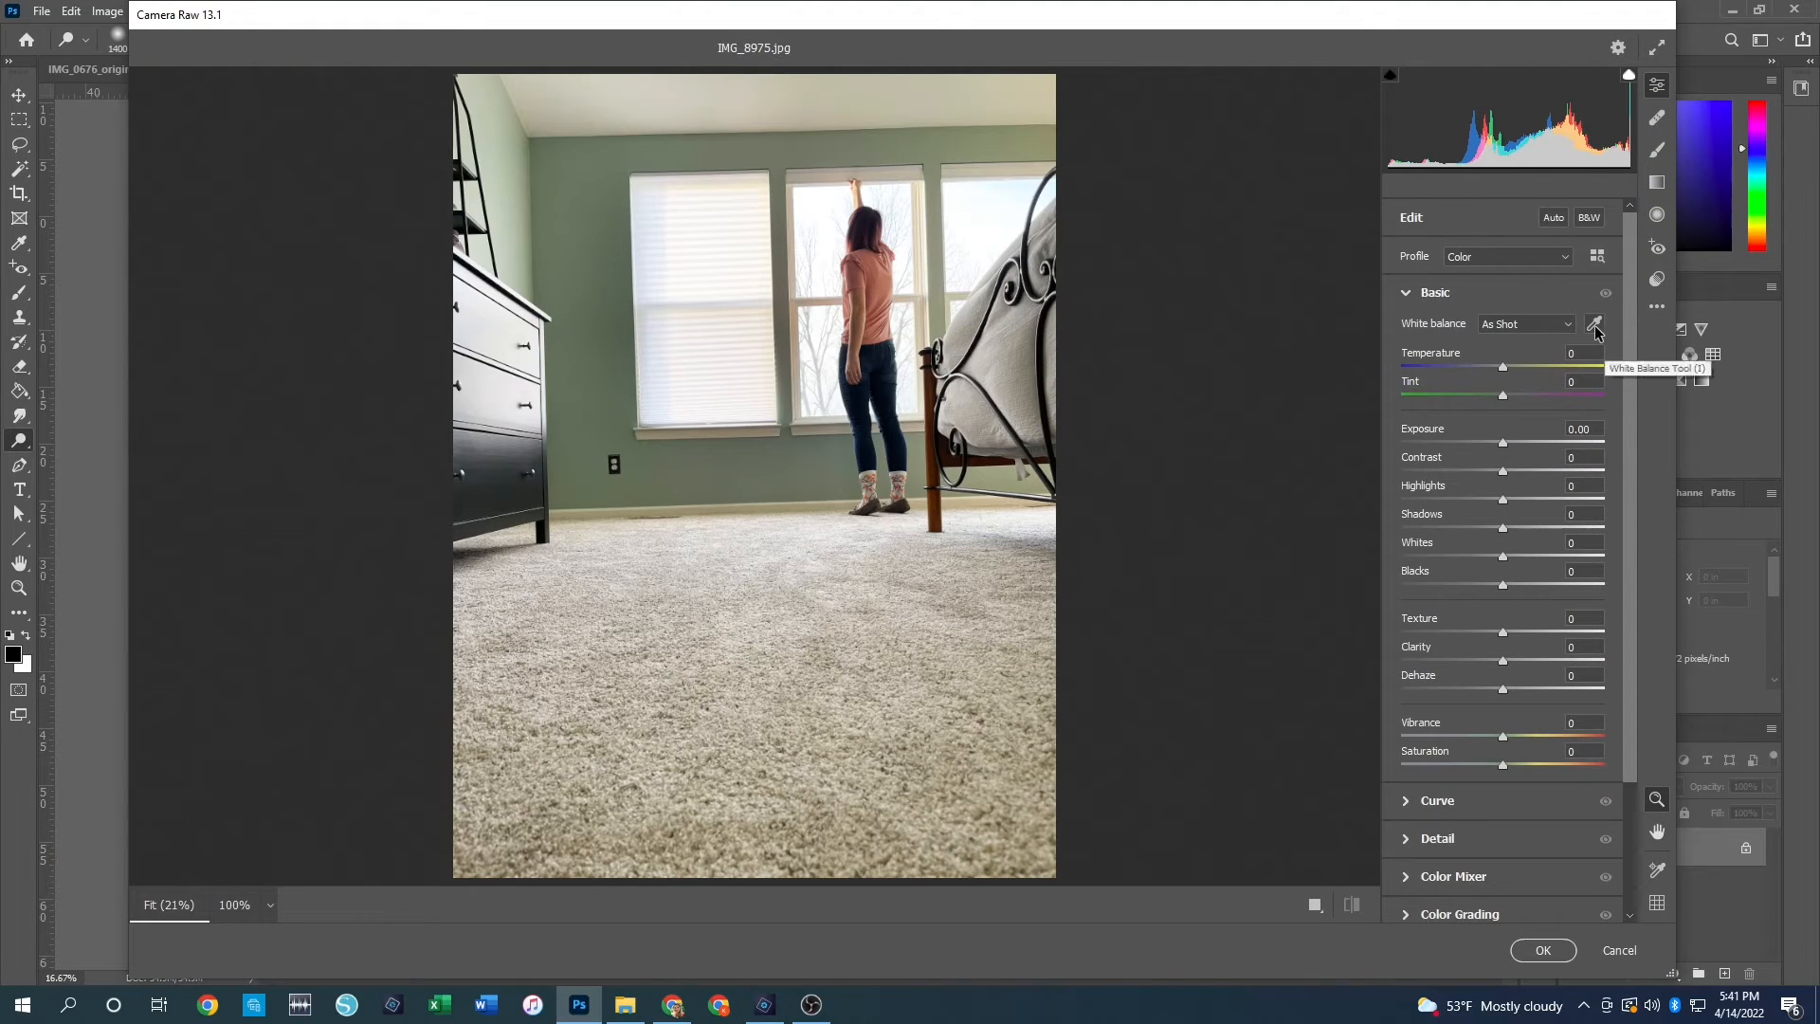
pyautogui.click(831, 172)
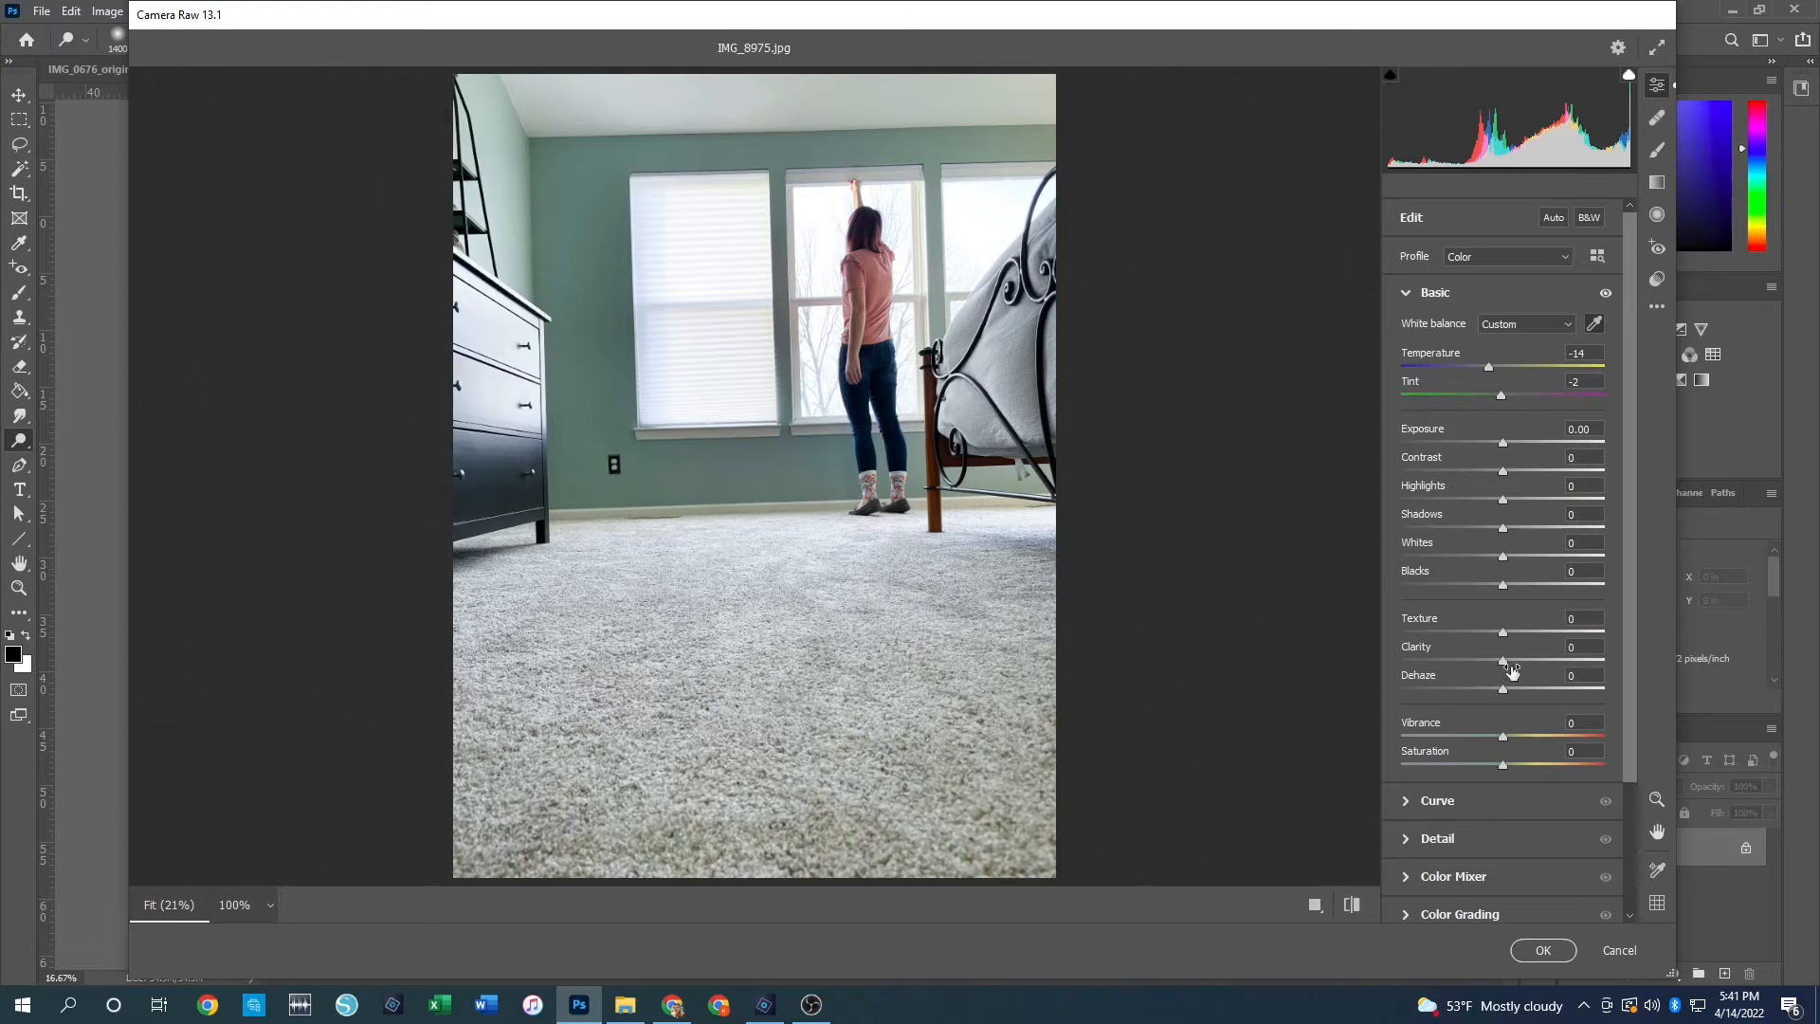
pyautogui.click(1592, 641)
pyautogui.write('5')
pyautogui.press('Tab')
pyautogui.write('3')
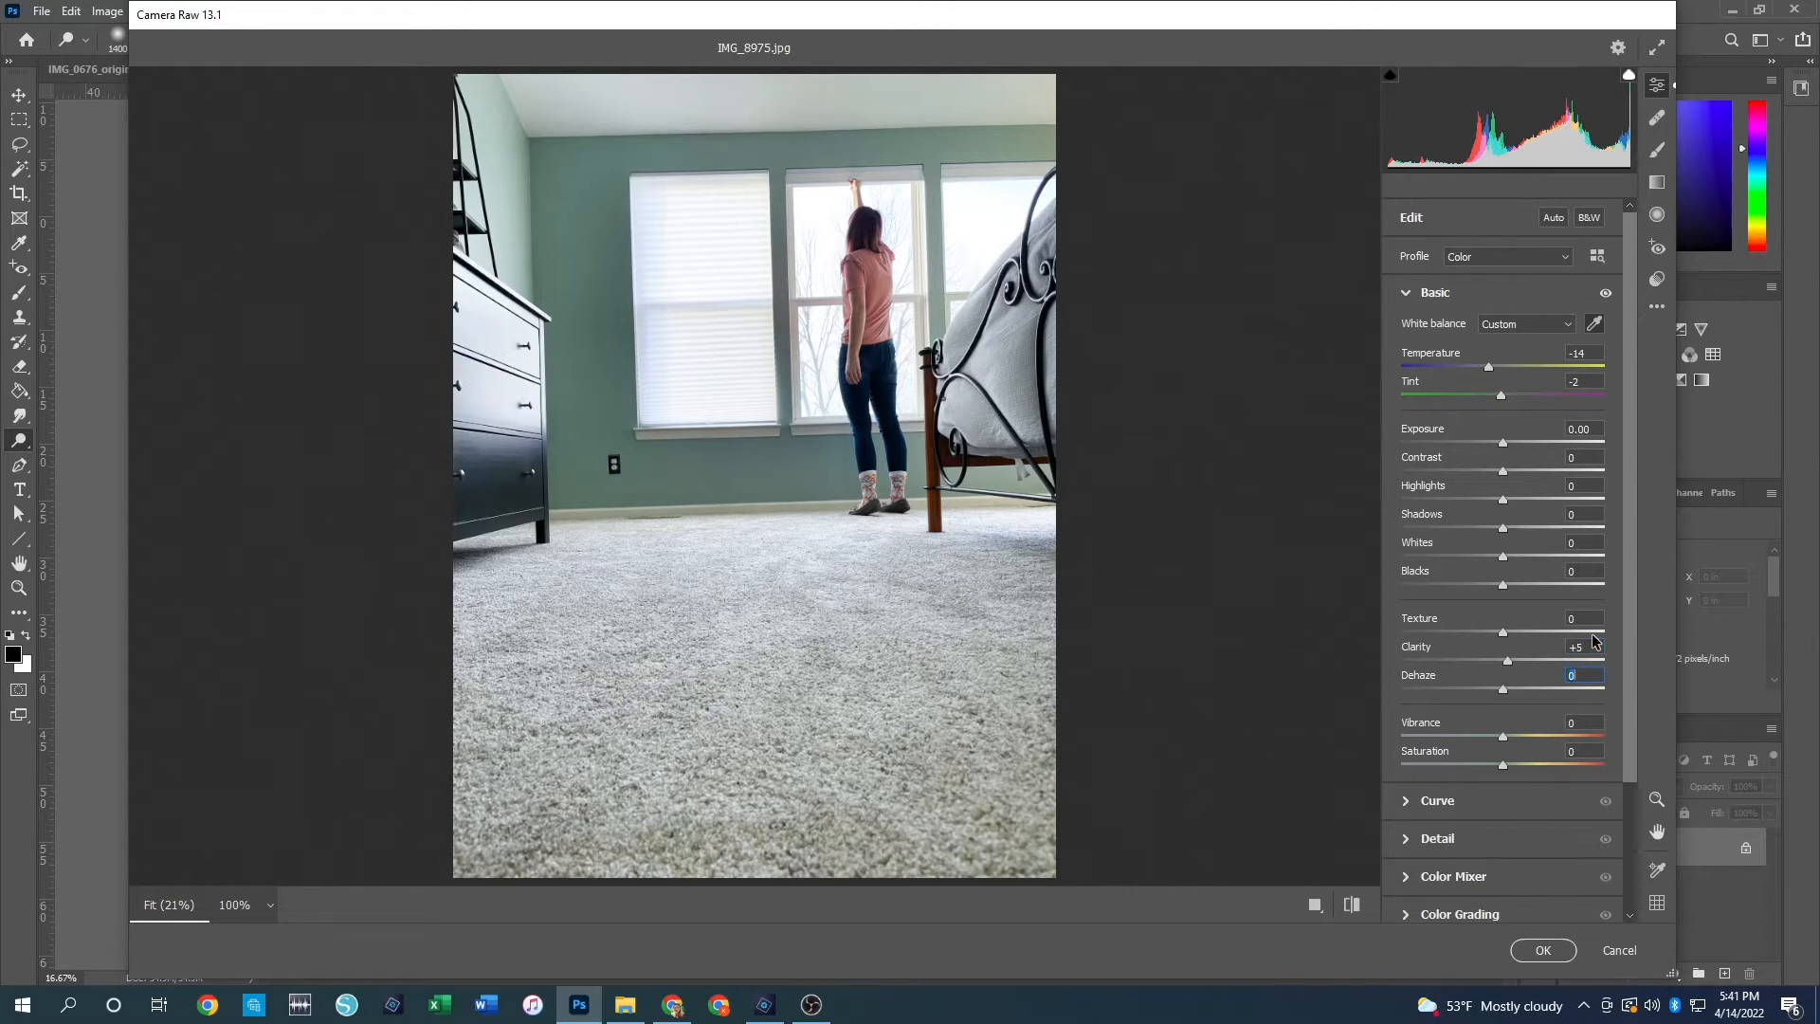
pyautogui.press('Tab')
pyautogui.press('Return')
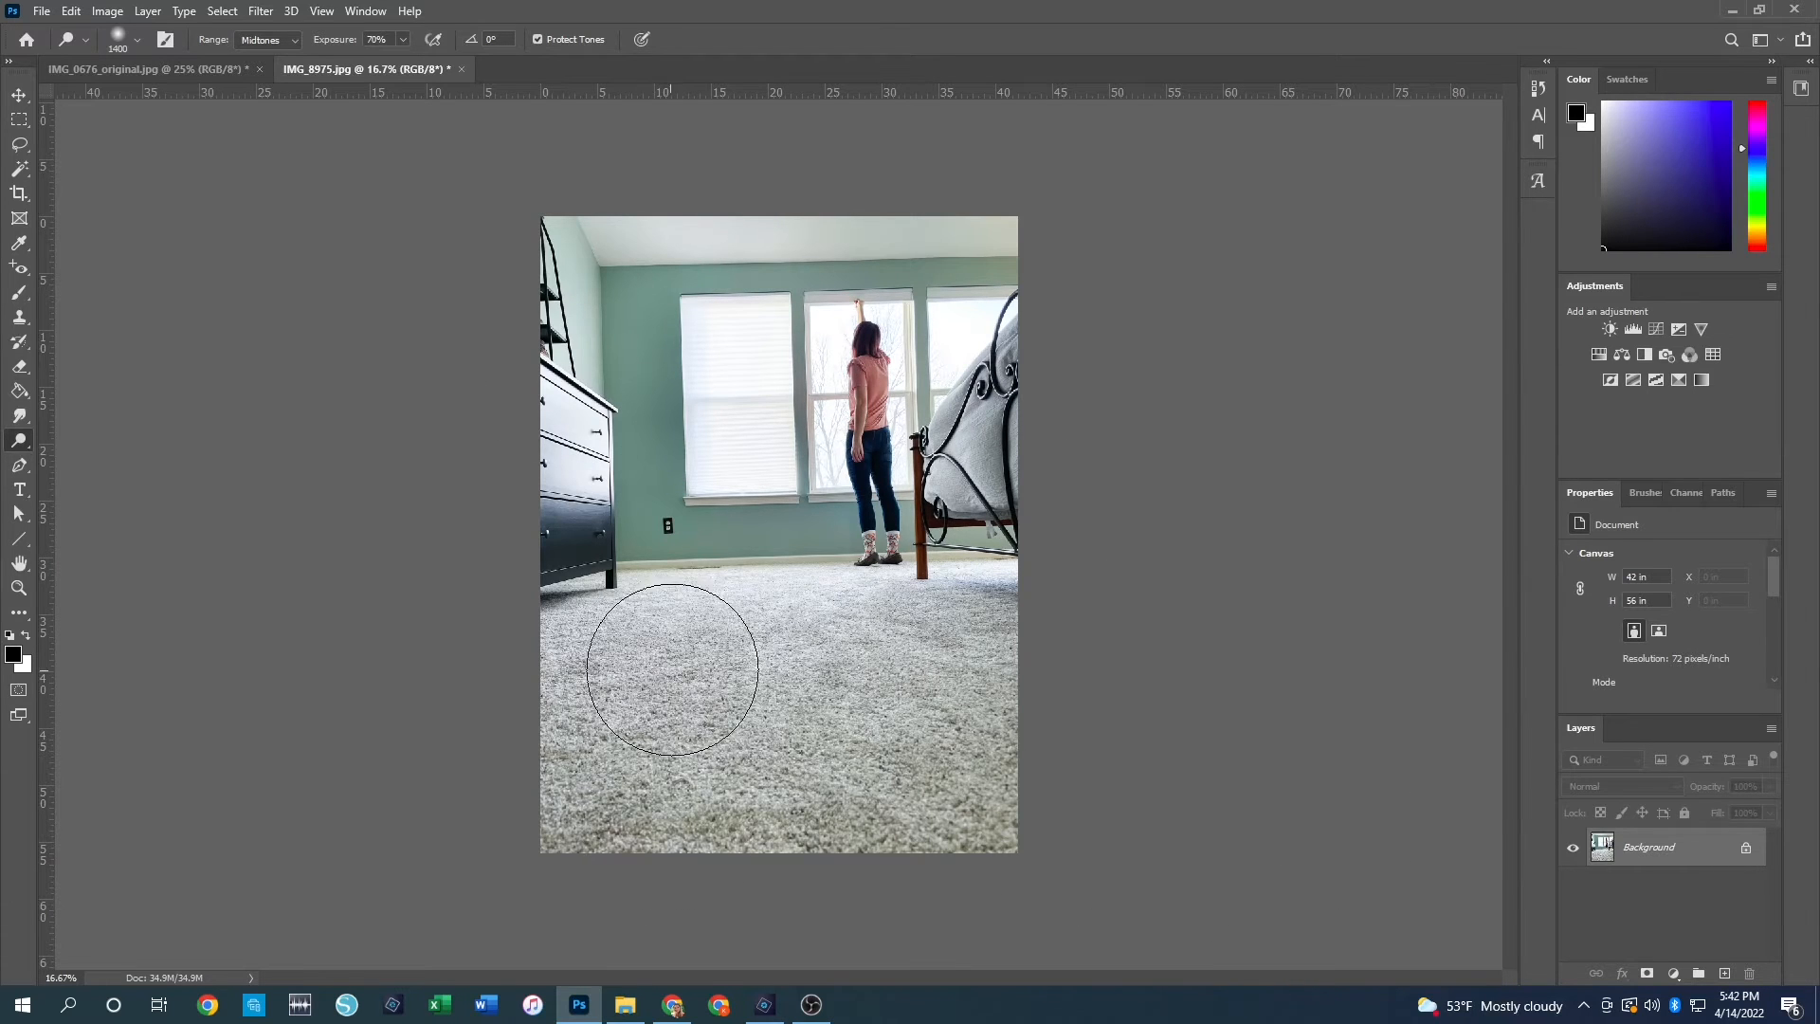
# Step: Lighten the carpet with broad Dodge strokes at 70% exposure on Midtones
pyautogui.moveTo(663, 671)
pyautogui.mouseDown()
pyautogui.moveTo(616, 749)
pyautogui.moveTo(652, 653)
pyautogui.mouseUp()
pyautogui.moveTo(812, 679)
pyautogui.mouseDown()
pyautogui.moveTo(897, 839)
pyautogui.moveTo(976, 851)
pyautogui.moveTo(1020, 712)
pyautogui.moveTo(1055, 710)
pyautogui.moveTo(992, 825)
pyautogui.moveTo(784, 872)
pyautogui.moveTo(607, 779)
pyautogui.moveTo(596, 646)
pyautogui.moveTo(1004, 620)
pyautogui.moveTo(983, 623)
pyautogui.moveTo(1206, 825)
pyautogui.mouseUp()
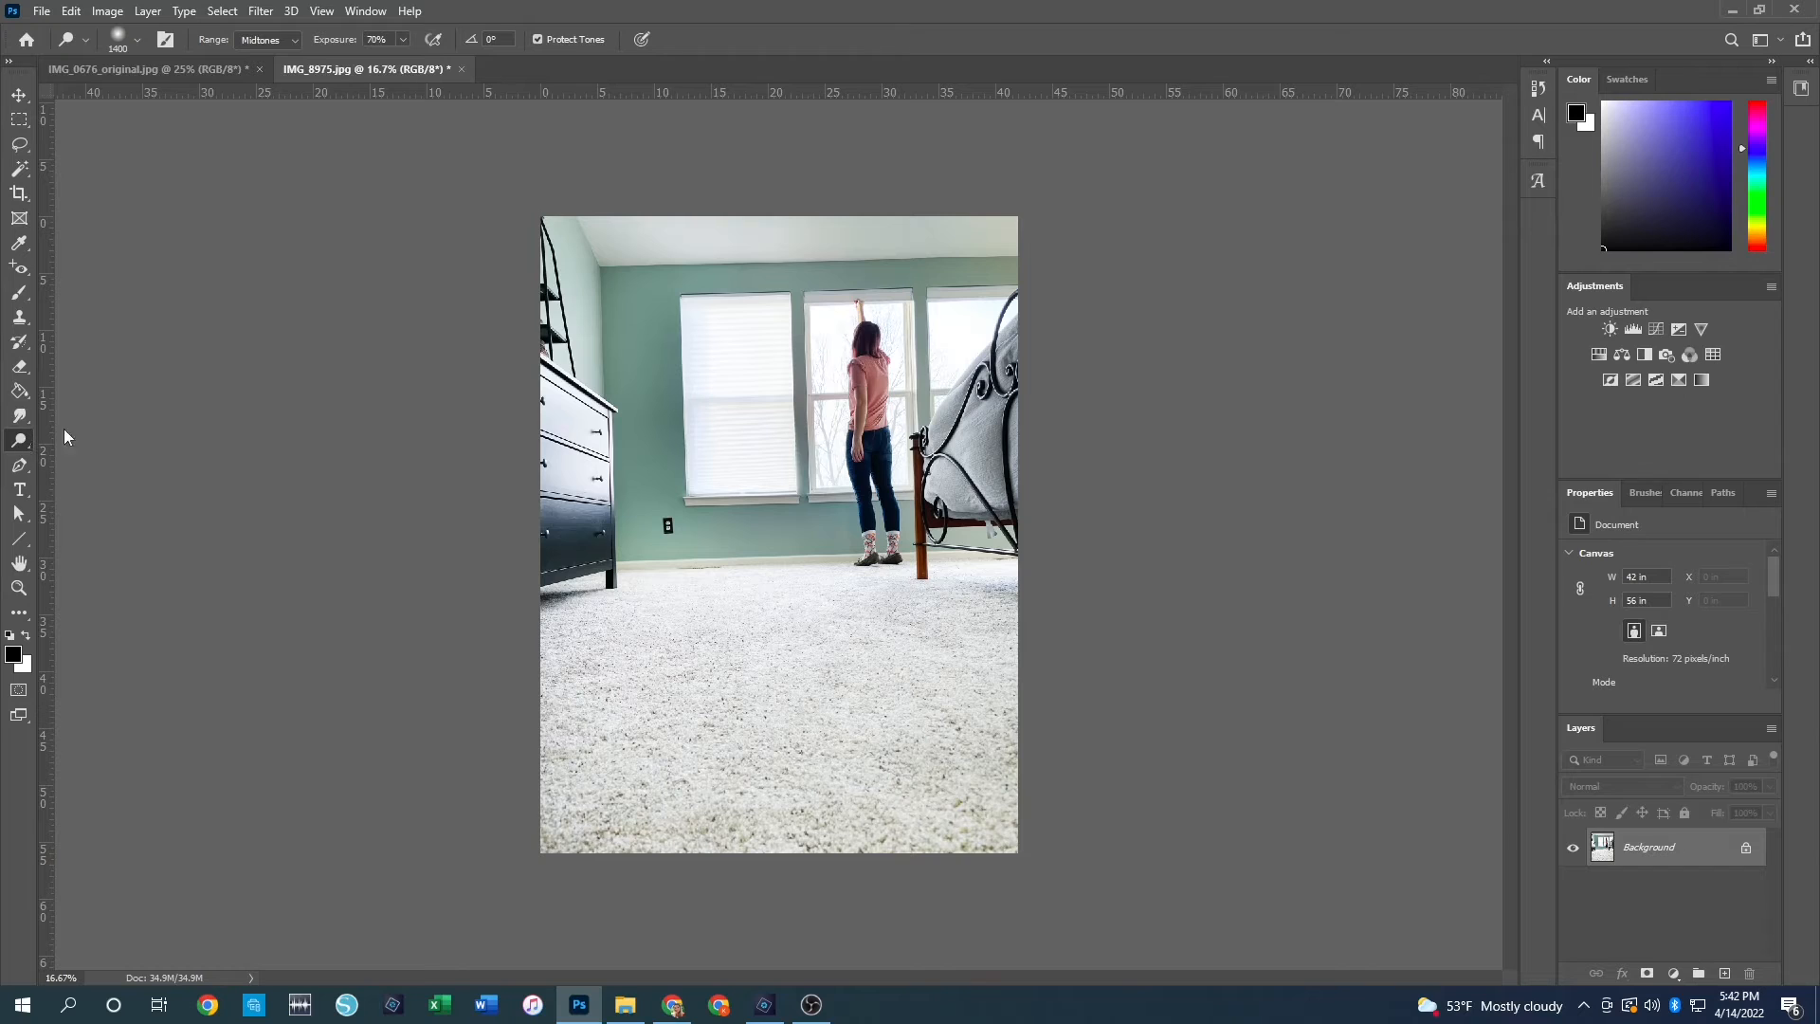
# Step: Switch from the Dodge tool to the Burn tool
pyautogui.rightClick(19, 439)
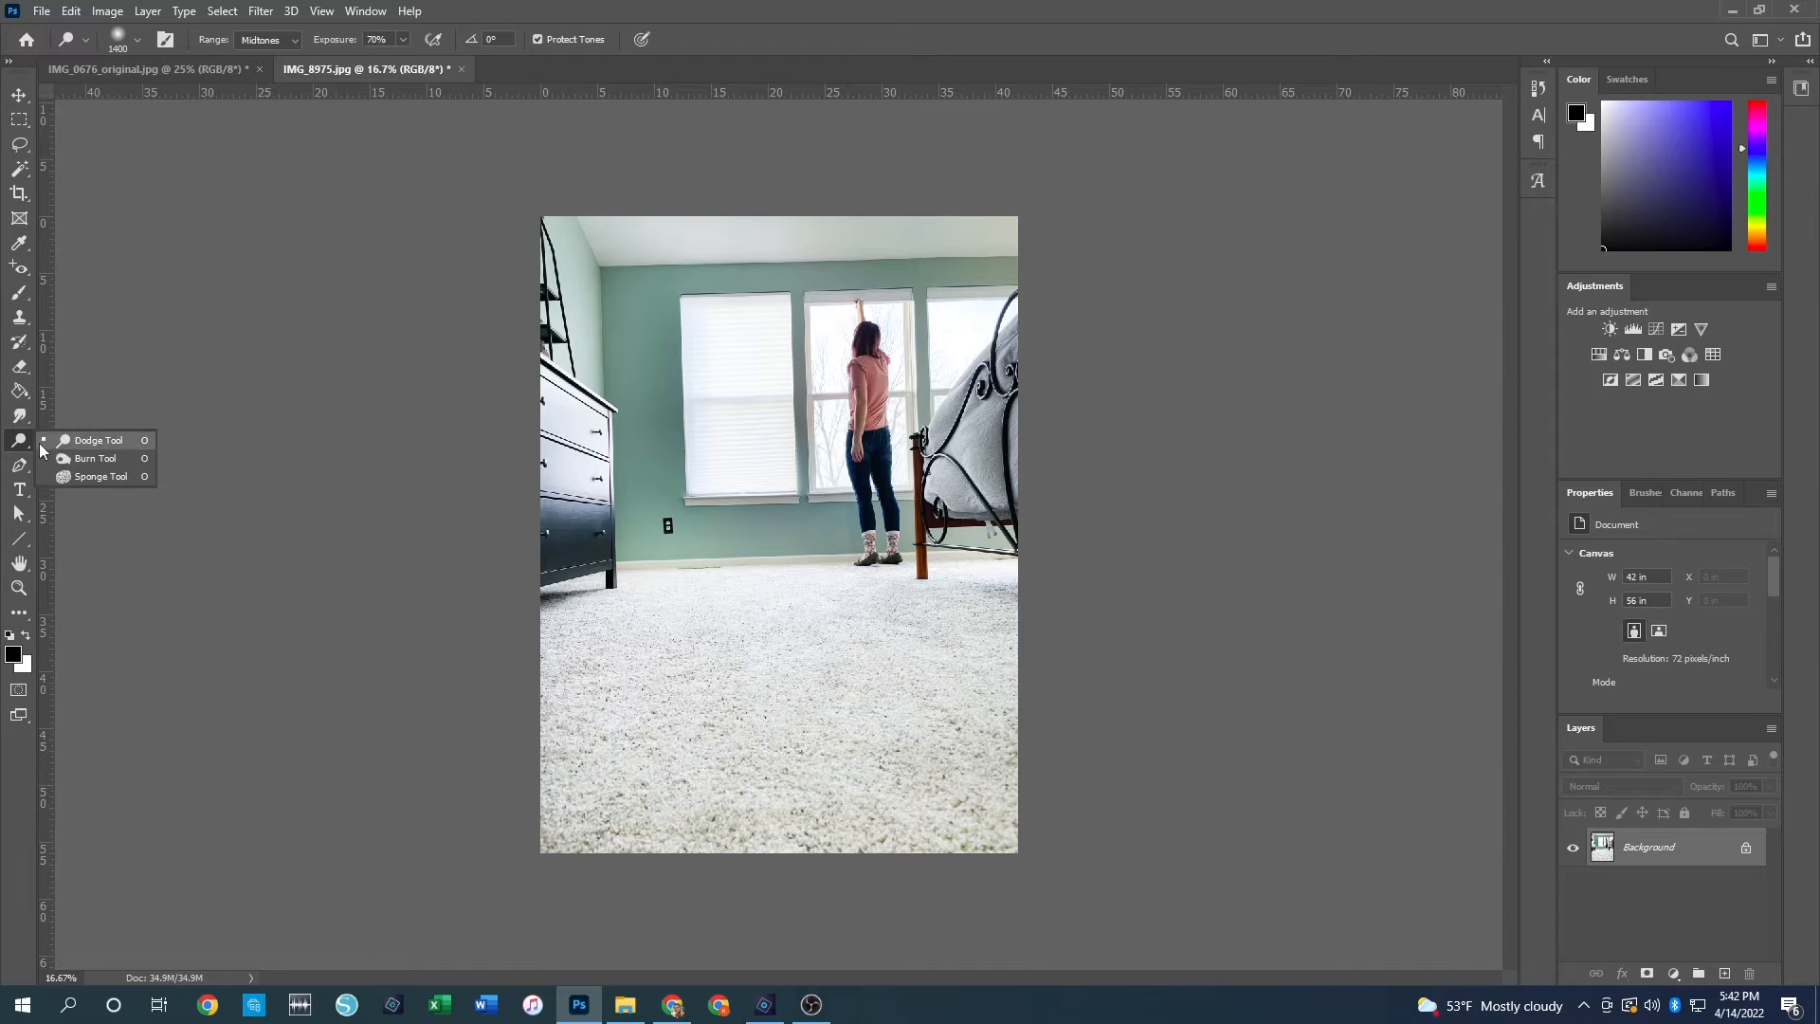
pyautogui.click(95, 458)
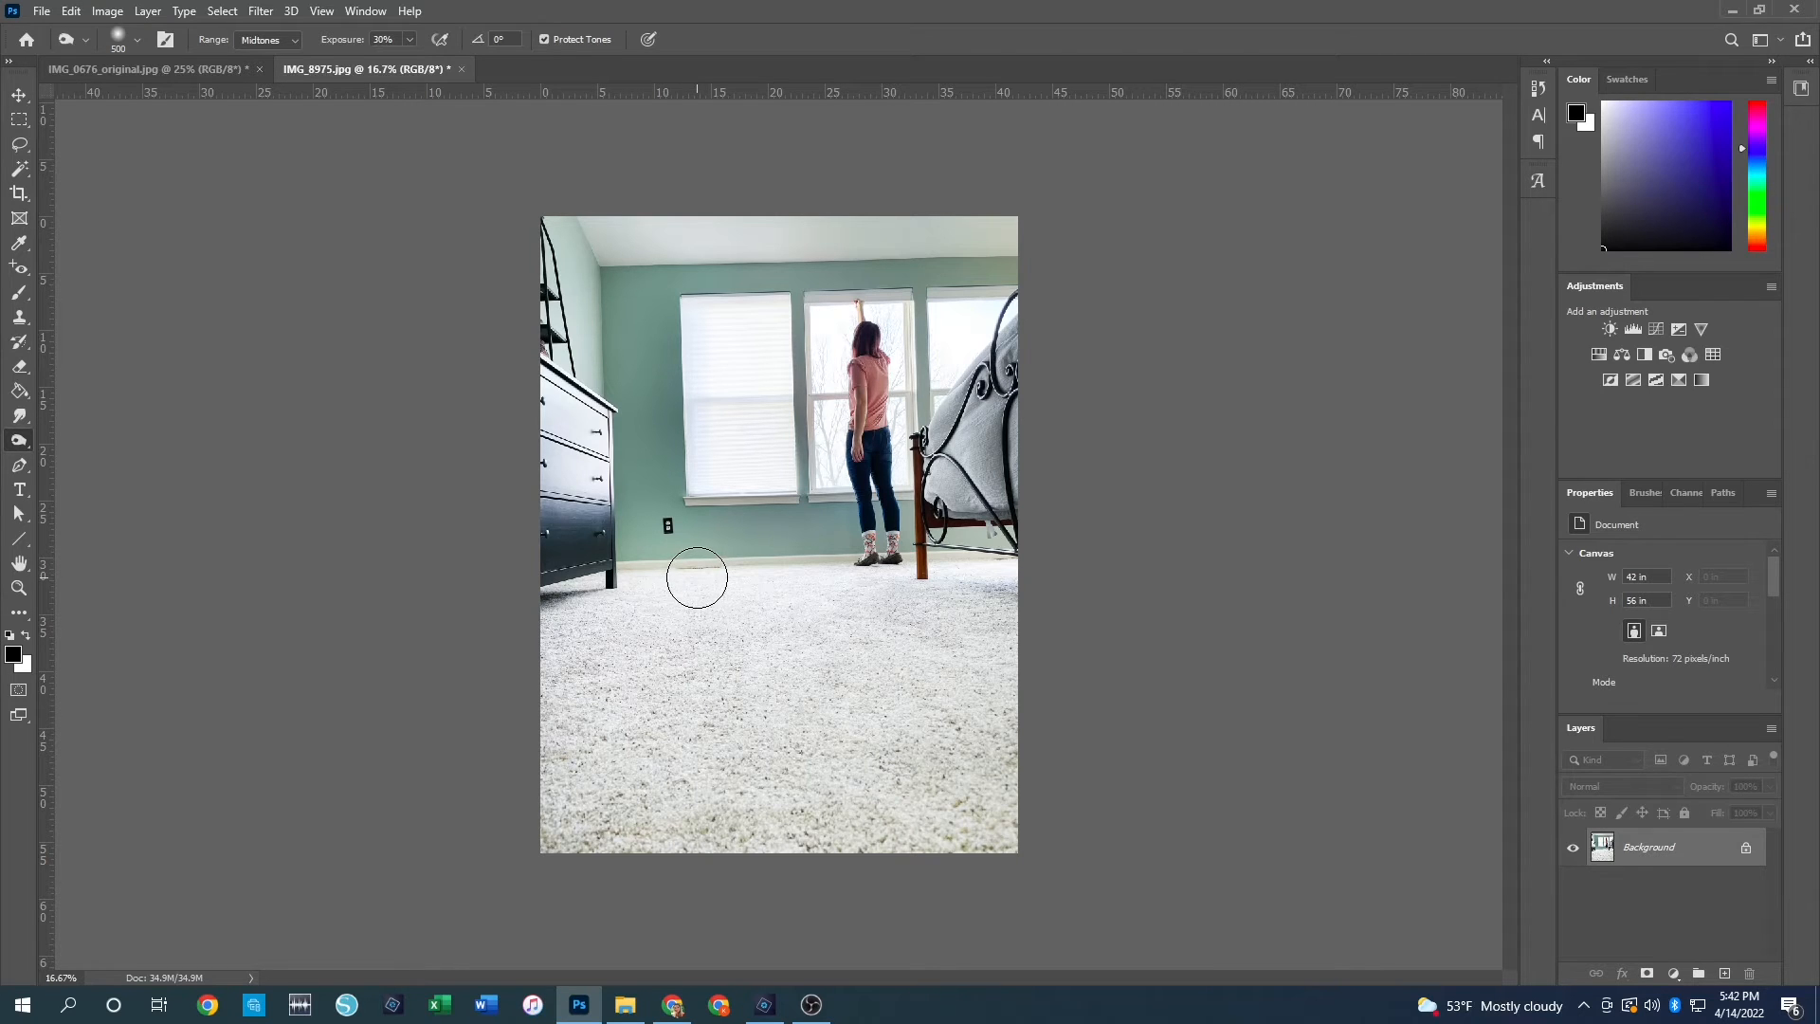
# Step: Undo the dodge strokes painted on the carpet
pyautogui.hotkey('ctrl', 'z')
pyautogui.hotkey('ctrl', 'z')
pyautogui.hotkey('ctrl', 'z')
pyautogui.hotkey('ctrl', 'z')
pyautogui.hotkey('ctrl', 'z')
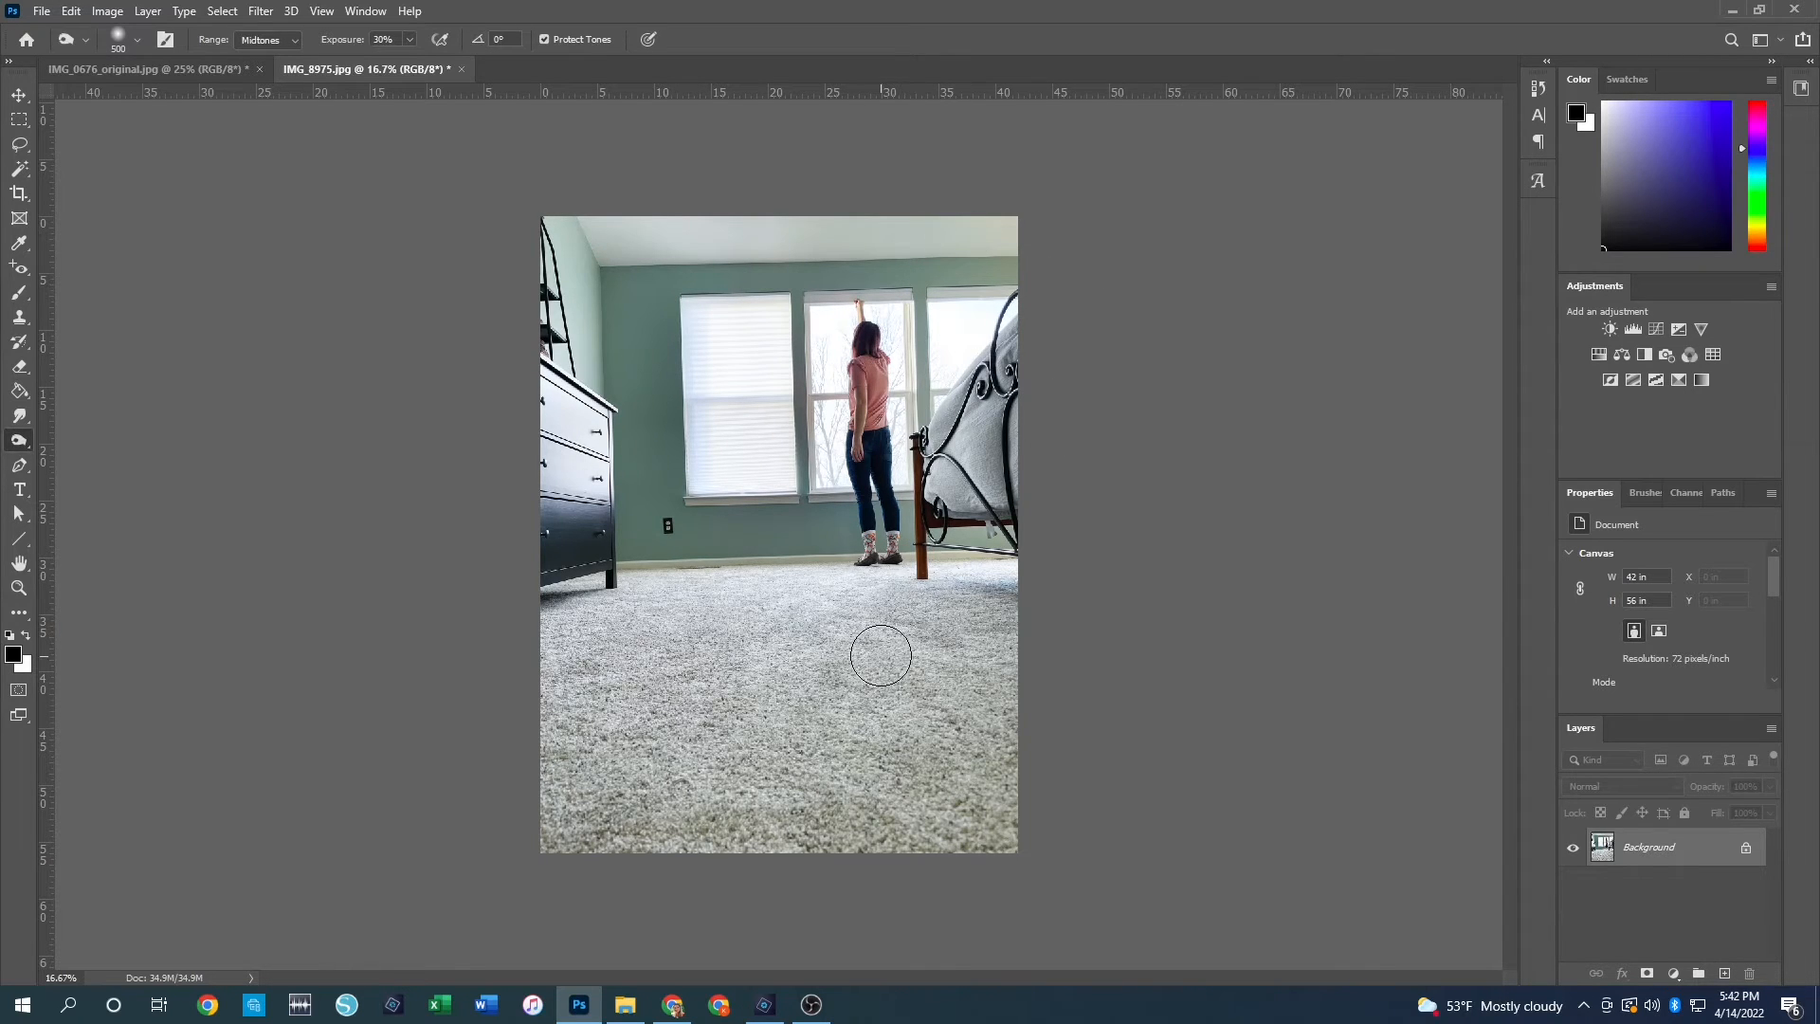
# Step: Enlarge and shrink the Burn brush over the carpet, ending at a size of 700 px
pyautogui.press(']')
pyautogui.press(']')
pyautogui.press(']')
pyautogui.press(']')
pyautogui.press(']')
pyautogui.press(']')
pyautogui.press('[')
pyautogui.press('[')
pyautogui.press('[')
pyautogui.press('[')
pyautogui.press('[')
pyautogui.press('[')
pyautogui.press(']')
pyautogui.press(']')
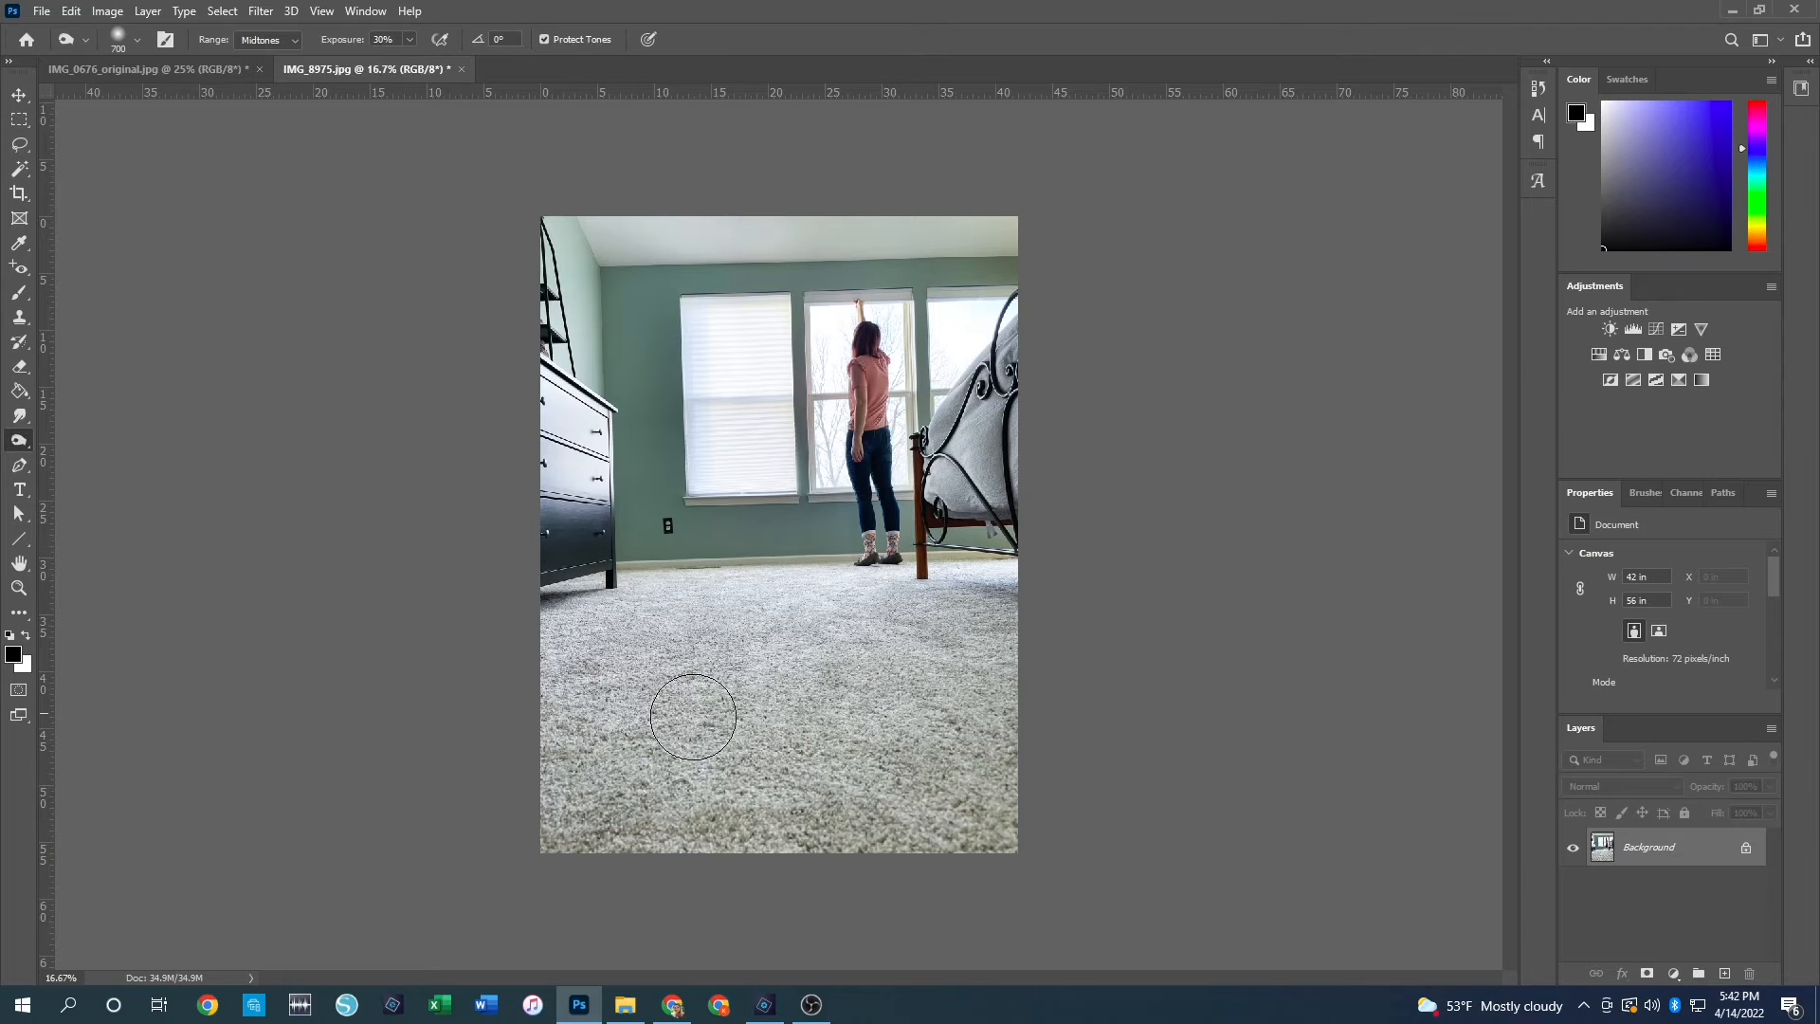
# Step: Review the edited journal photo and bedroom photo, and switch to Photoshop Elements with the unedited journal photo
pyautogui.click(142, 70)
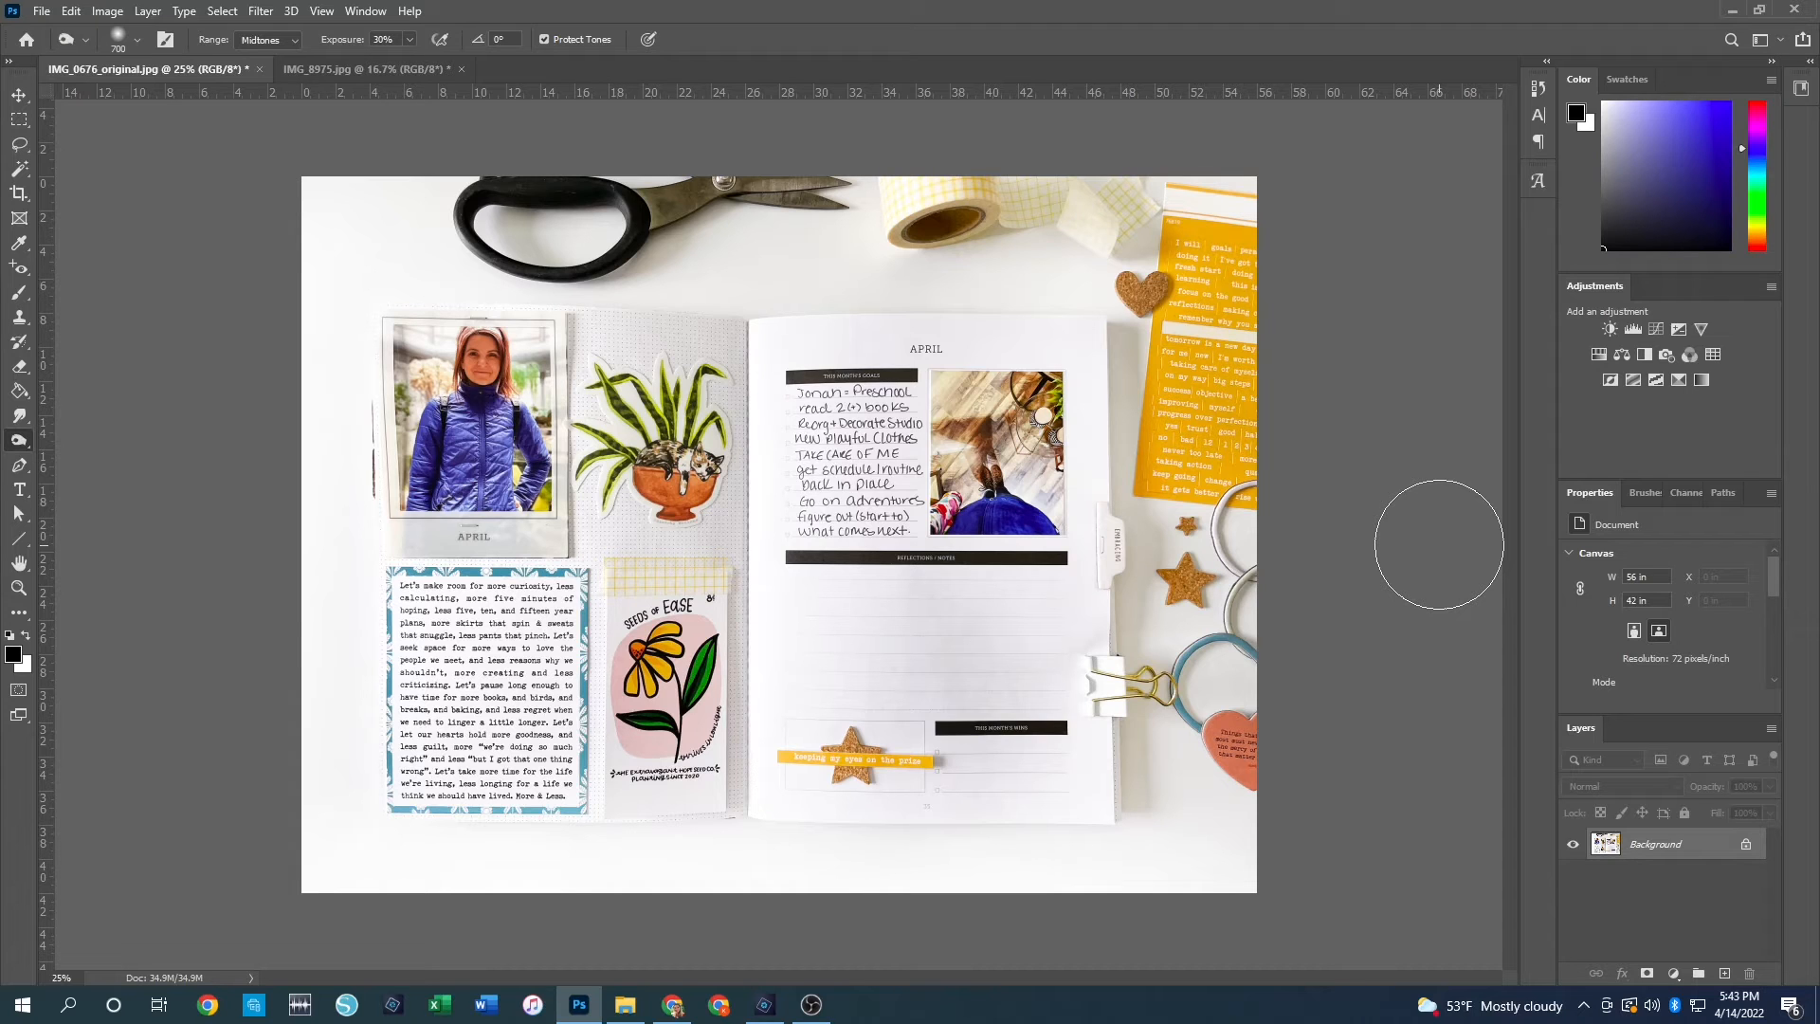
pyautogui.click(375, 69)
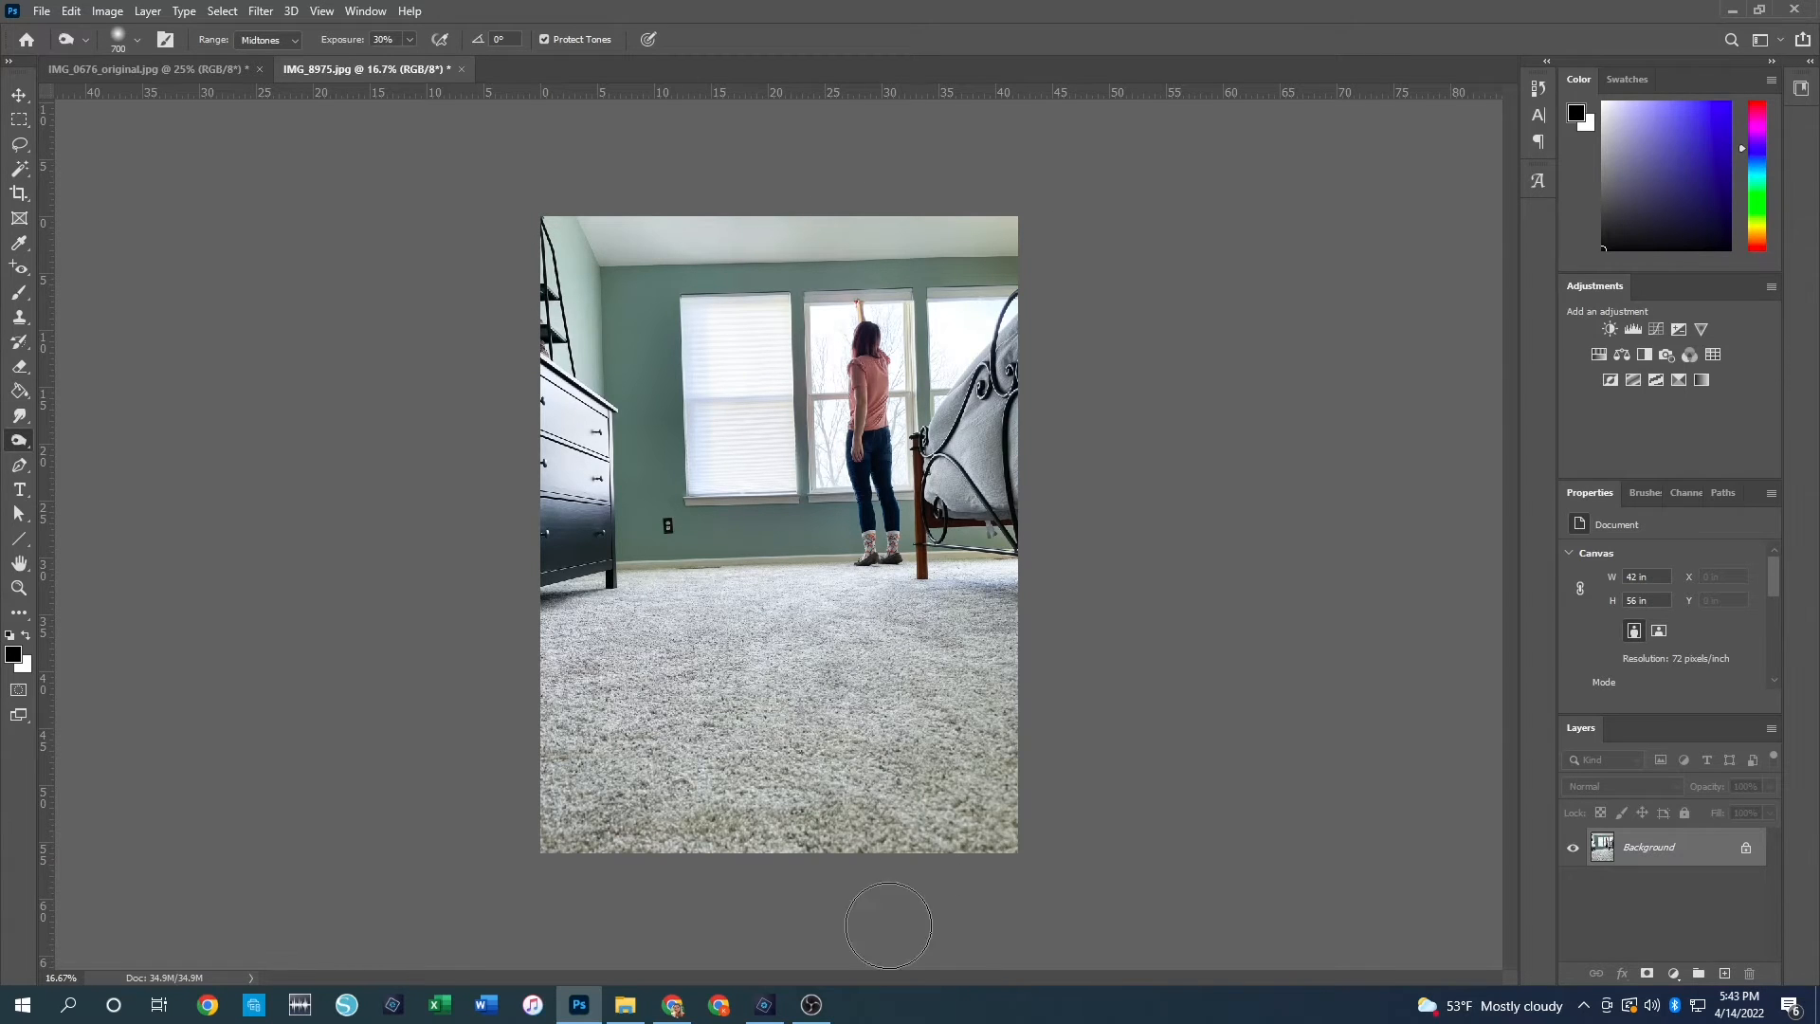
pyautogui.click(765, 1004)
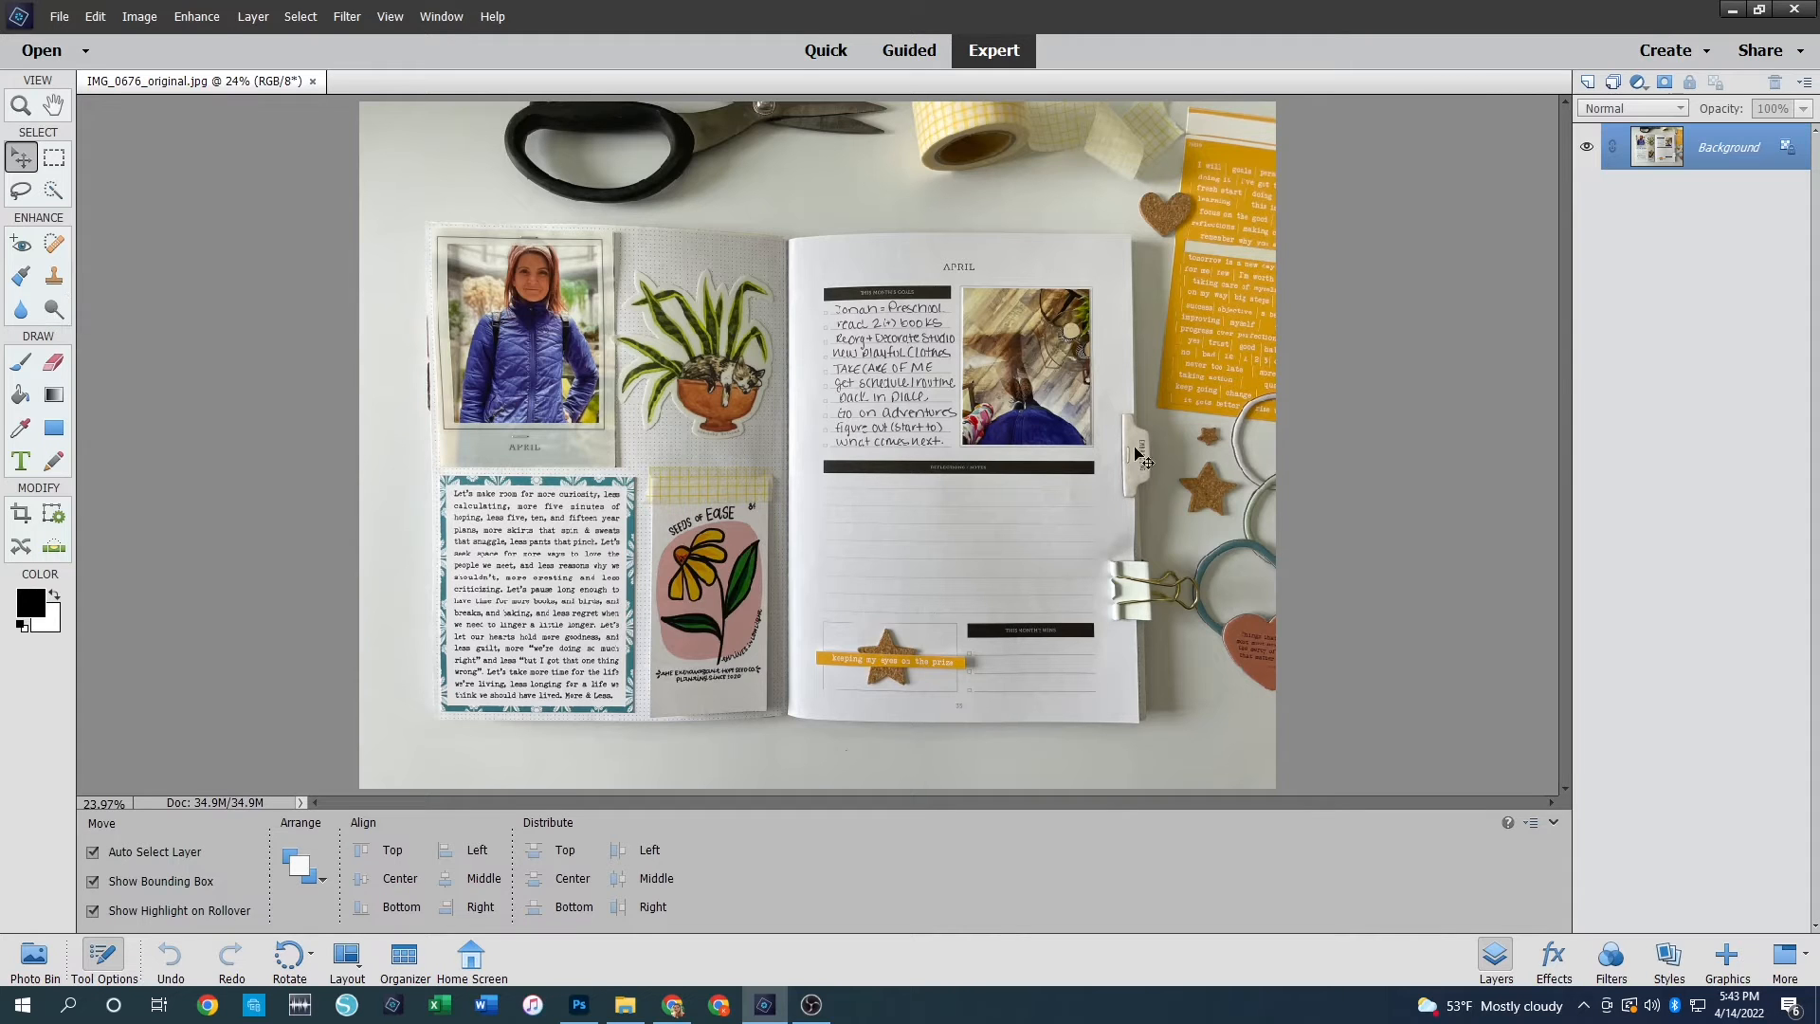
pyautogui.click(1638, 83)
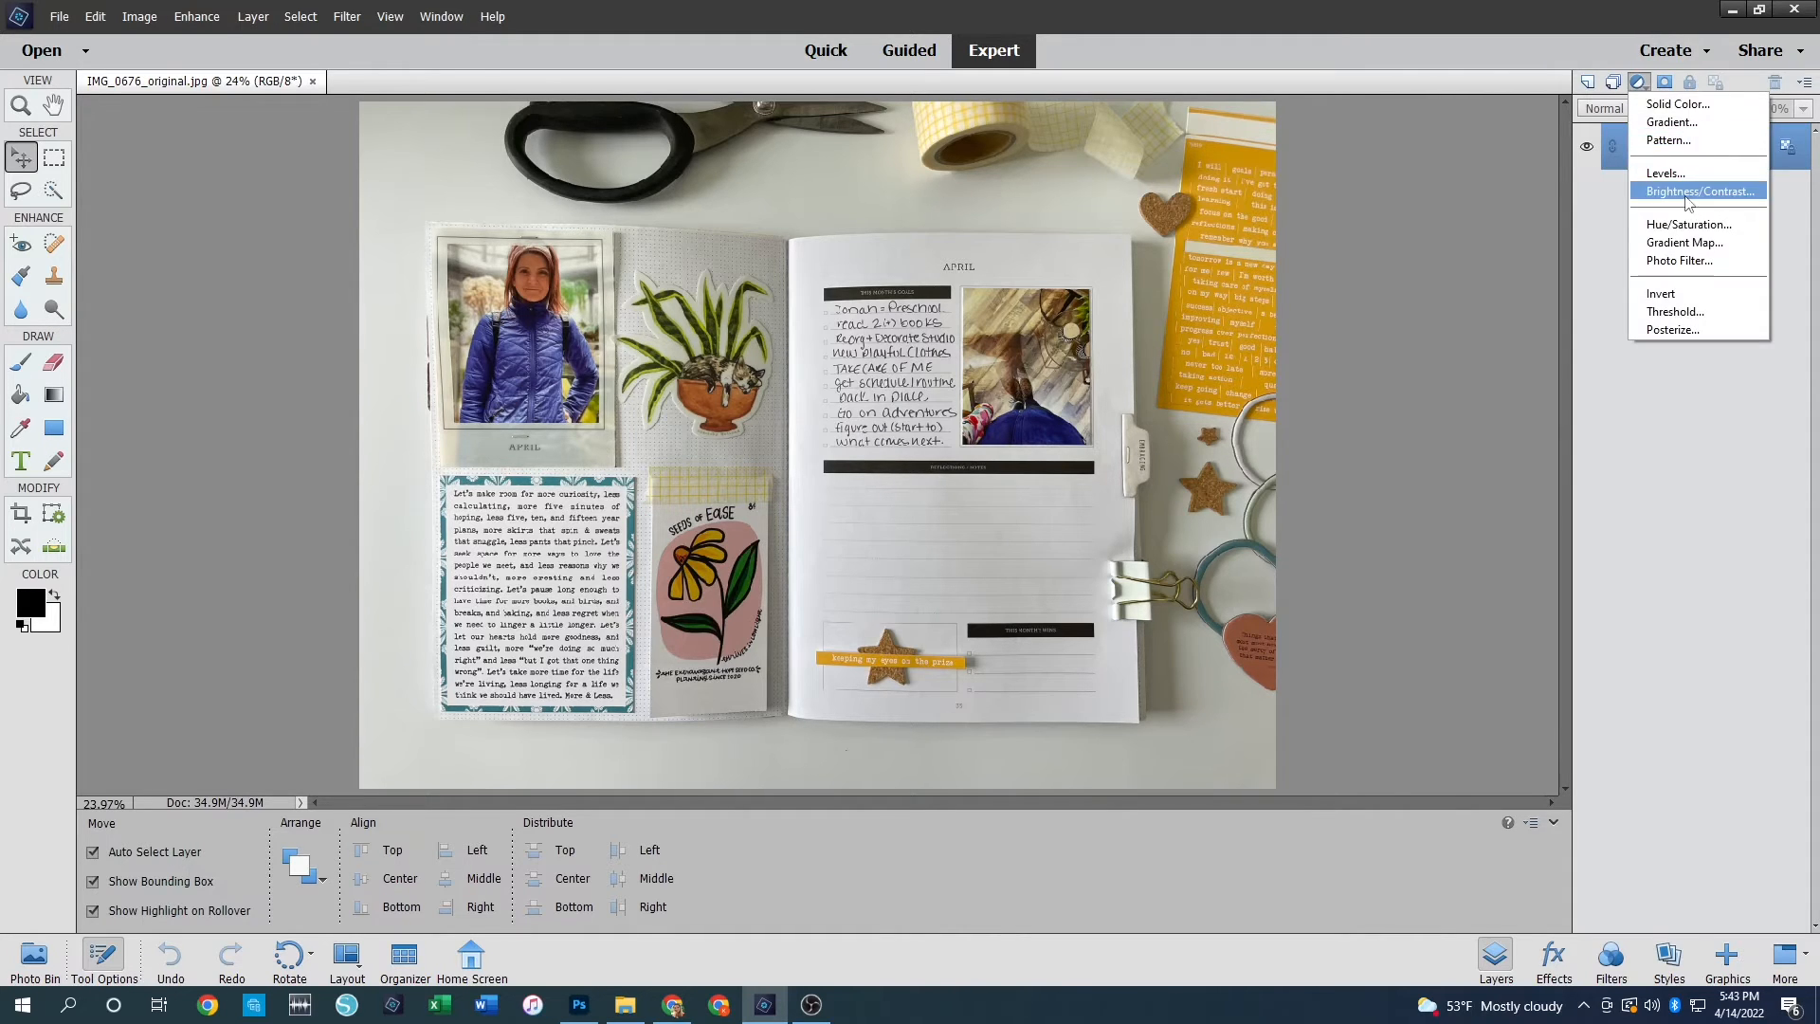
pyautogui.click(1687, 195)
pyautogui.moveTo(1432, 143); pyautogui.dragTo(1442, 142)
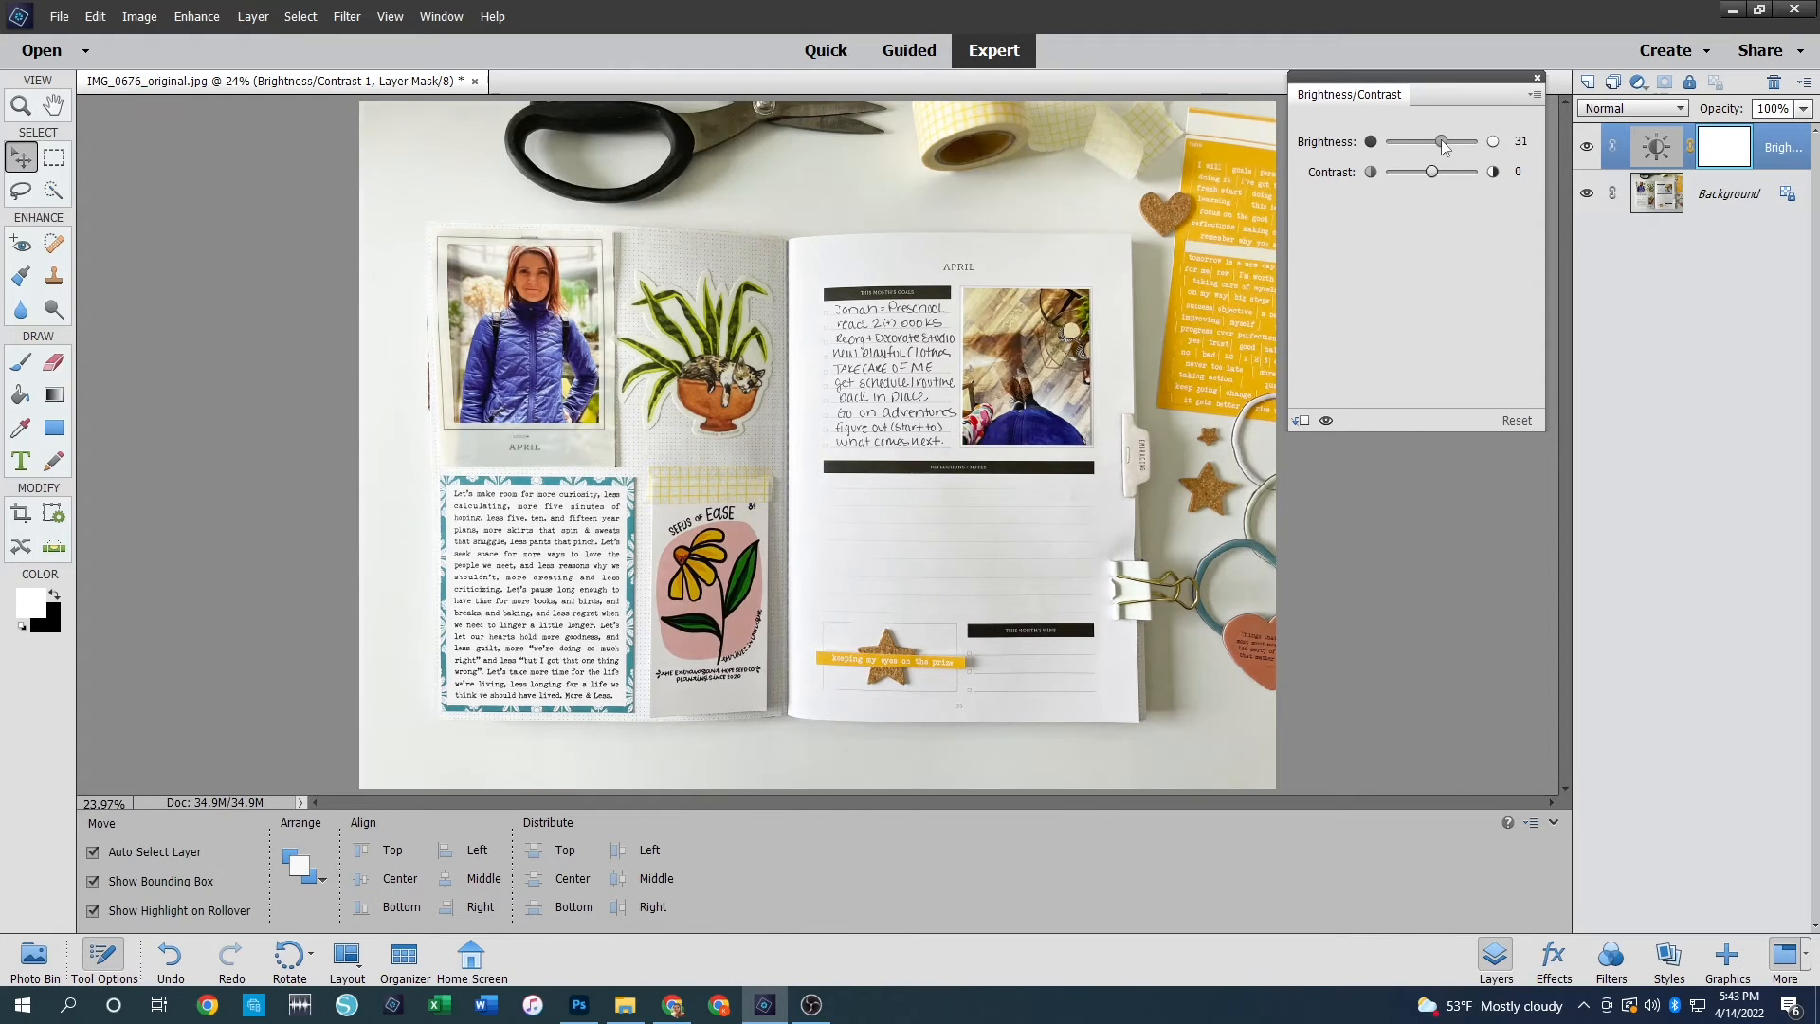
pyautogui.click(1539, 78)
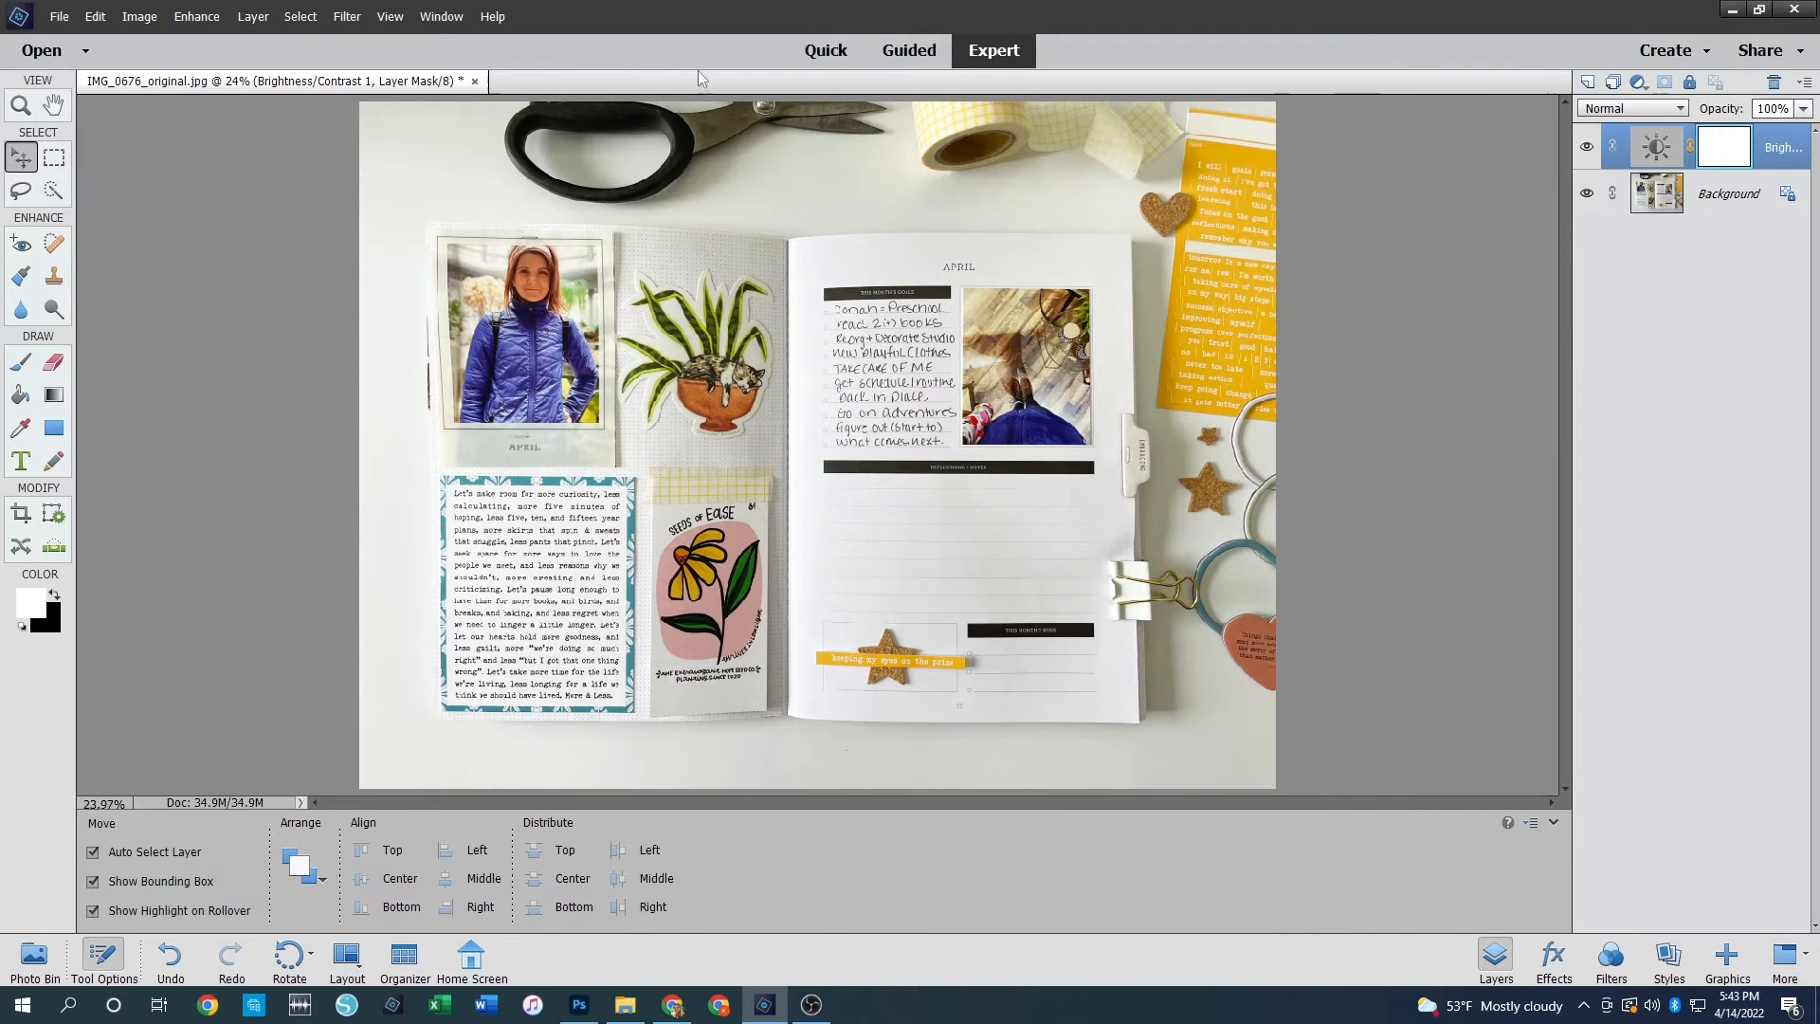
# Step: Close the journal photo without saving the changes and reopen IMG_0676_original.jpg in Camera Raw
pyautogui.click(475, 81)
pyautogui.click(913, 394)
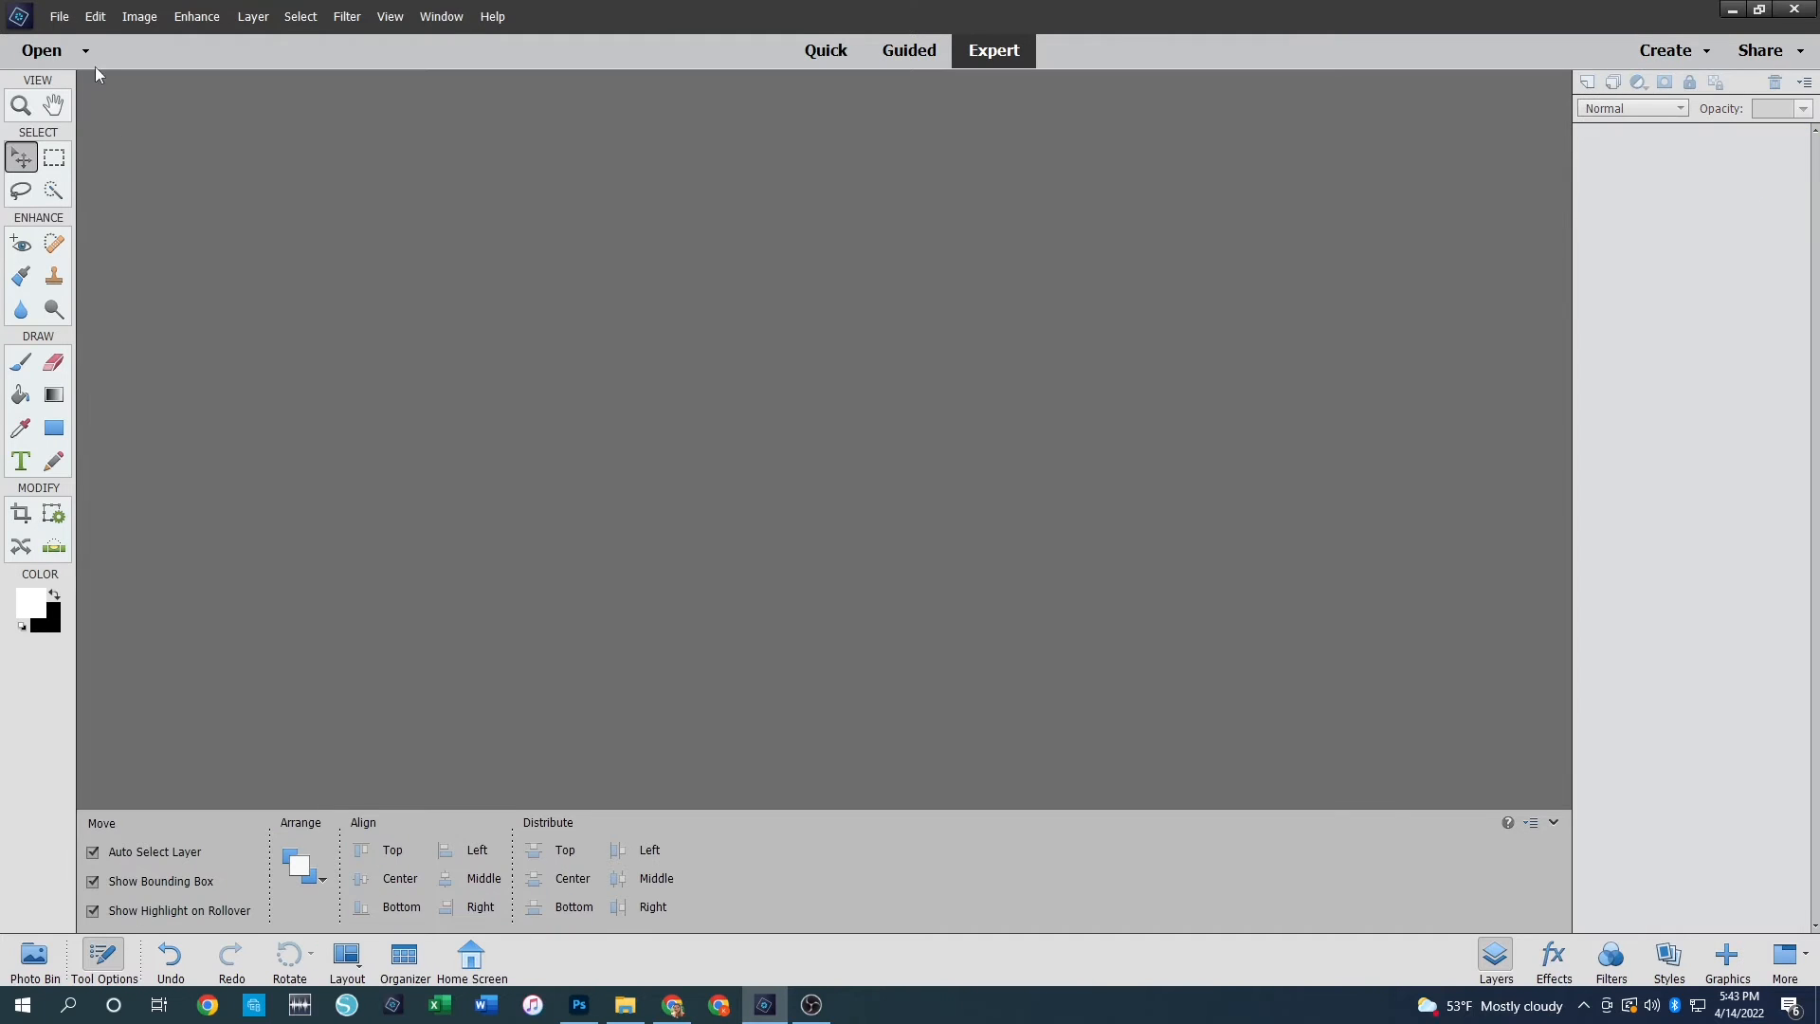
pyautogui.click(59, 16)
pyautogui.click(86, 58)
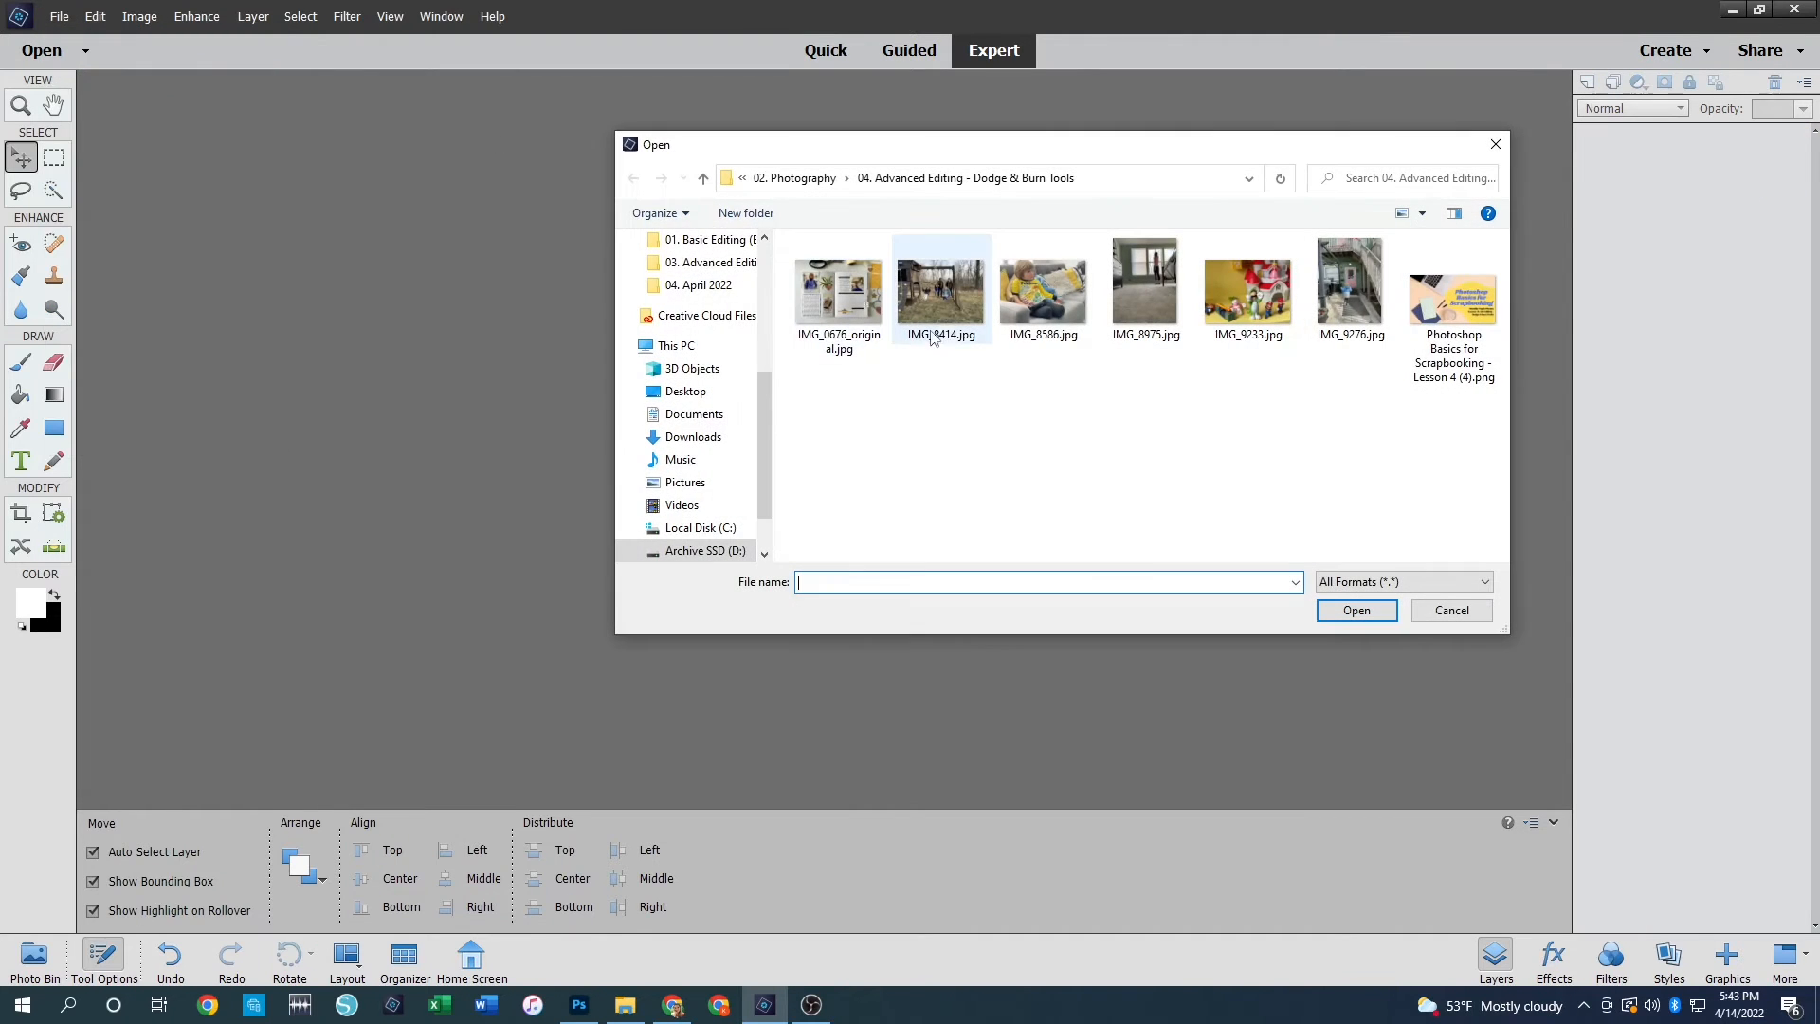
pyautogui.doubleClick(840, 294)
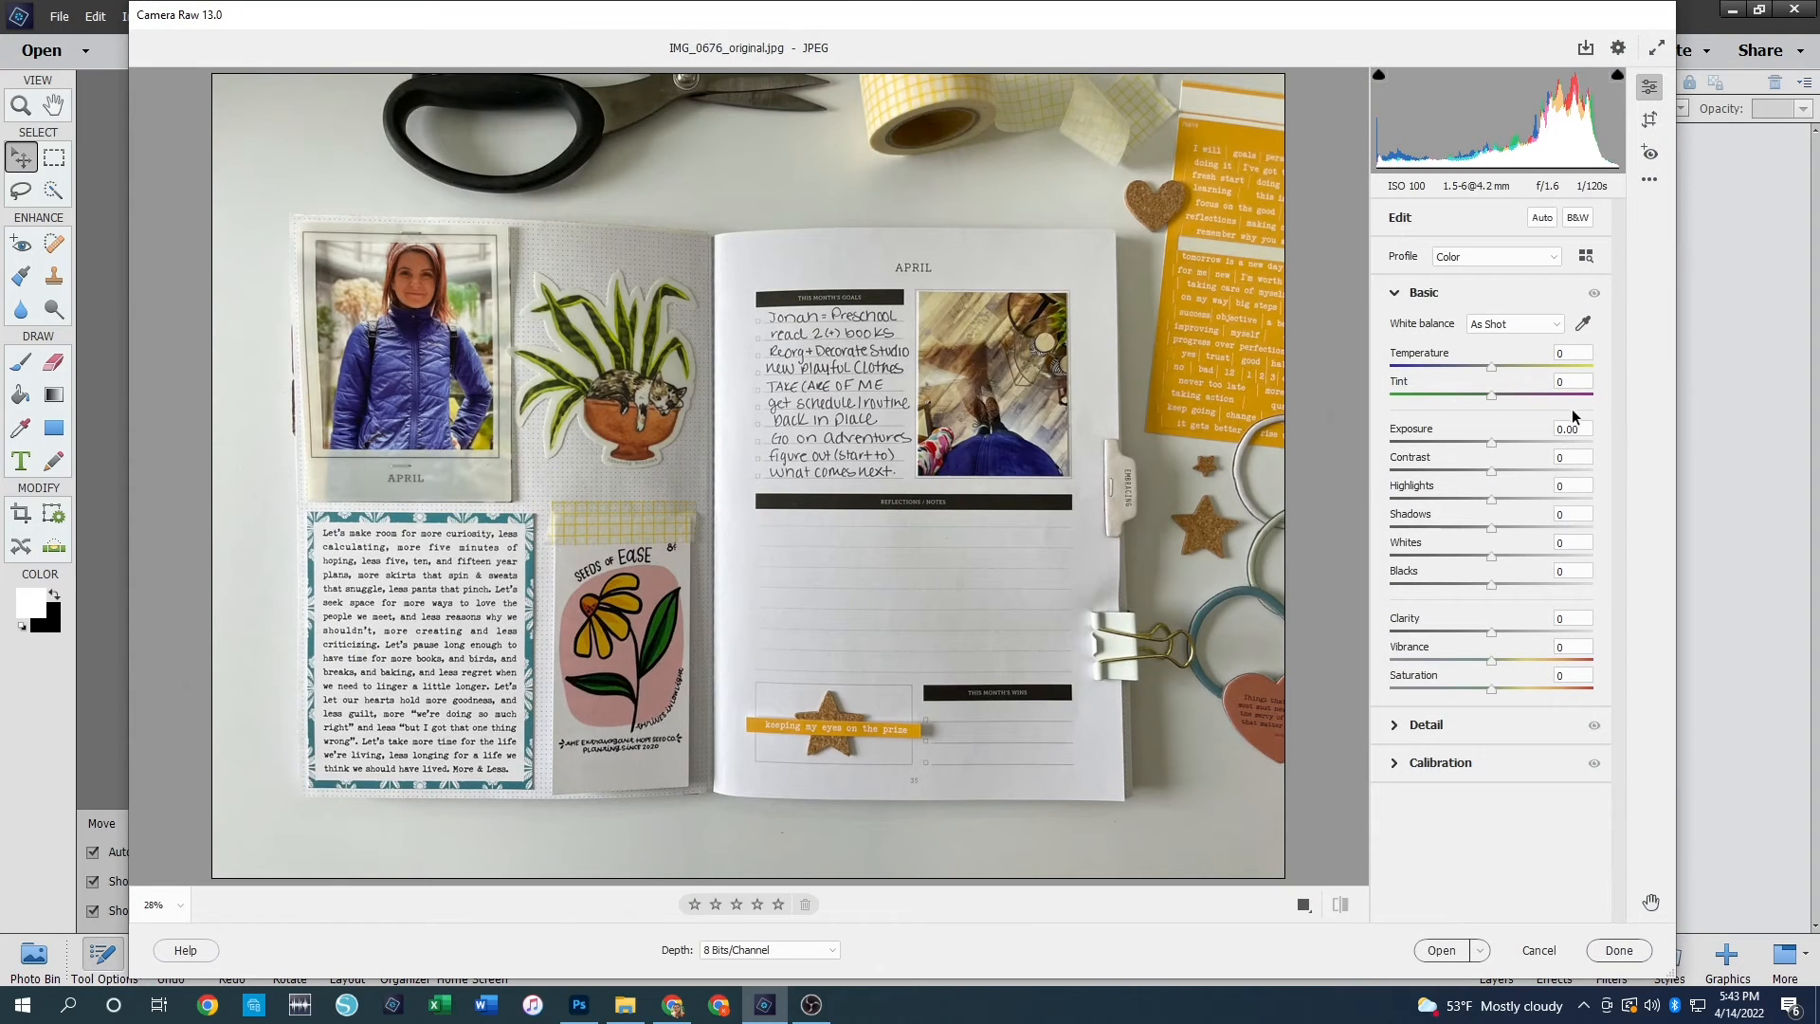
# Step: Set a custom white balance by sampling the neutral white background just above the journal
pyautogui.click(1583, 323)
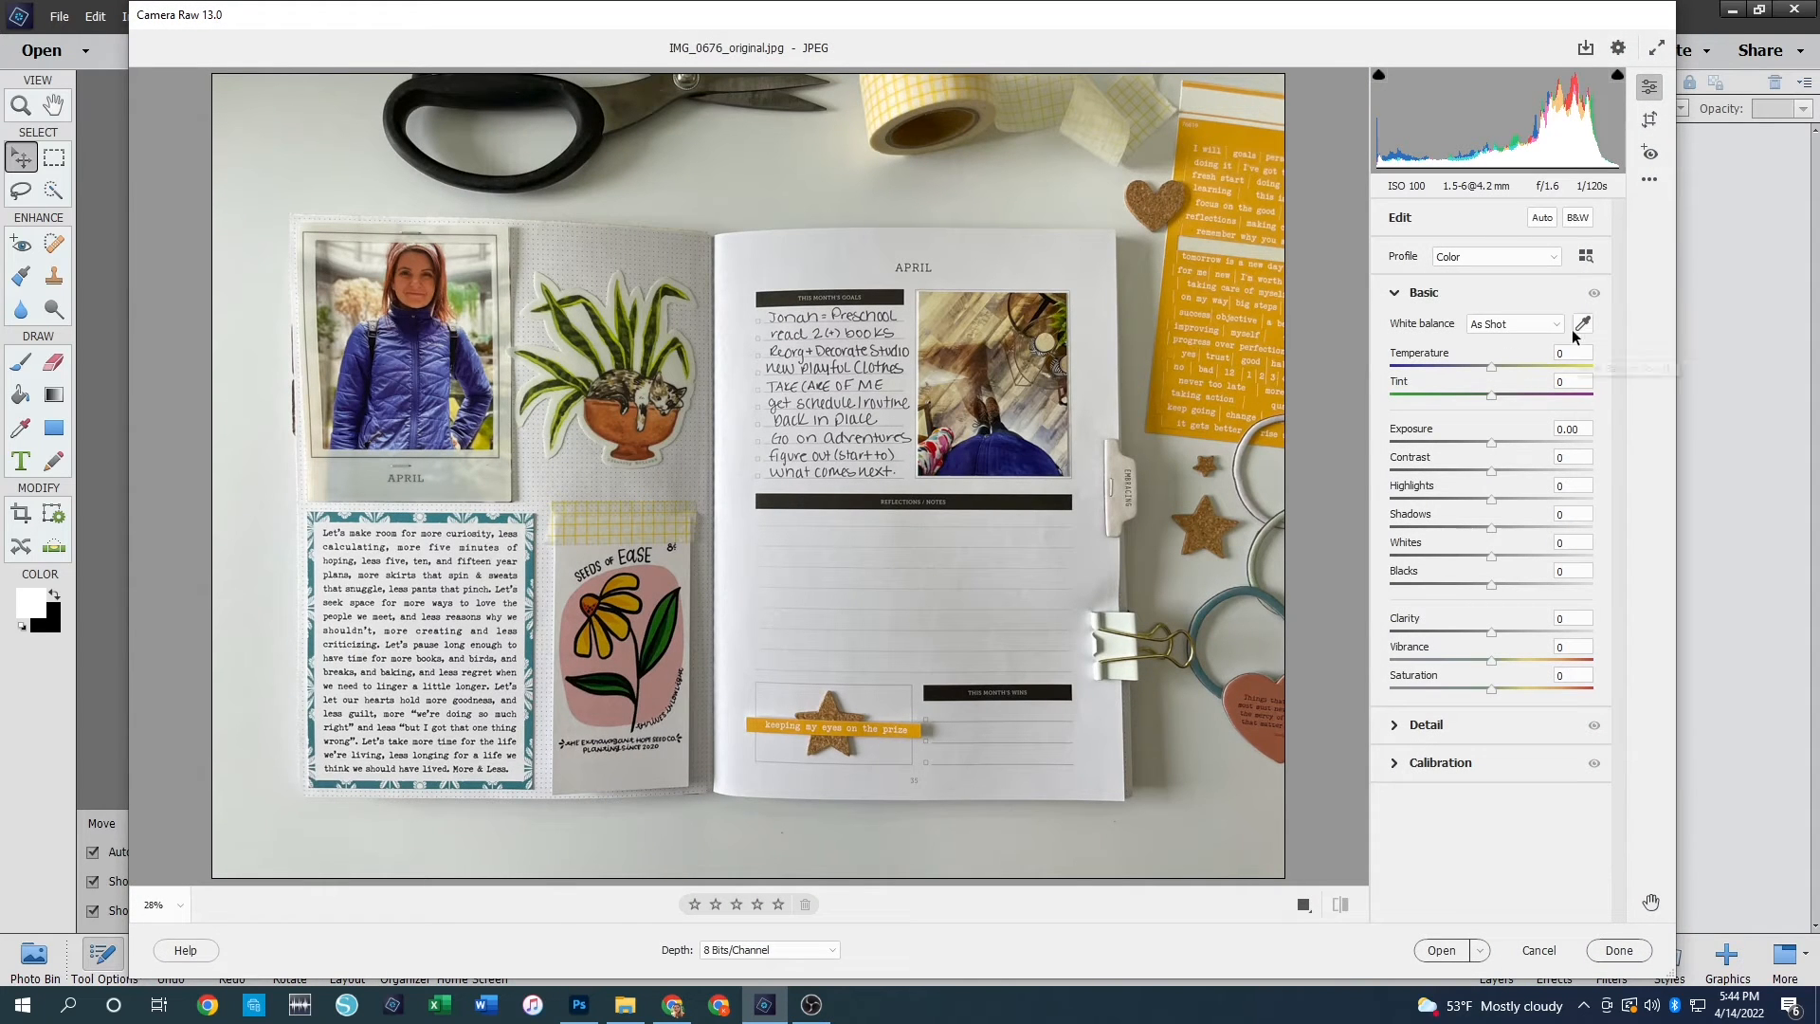
pyautogui.click(744, 380)
pyautogui.click(746, 194)
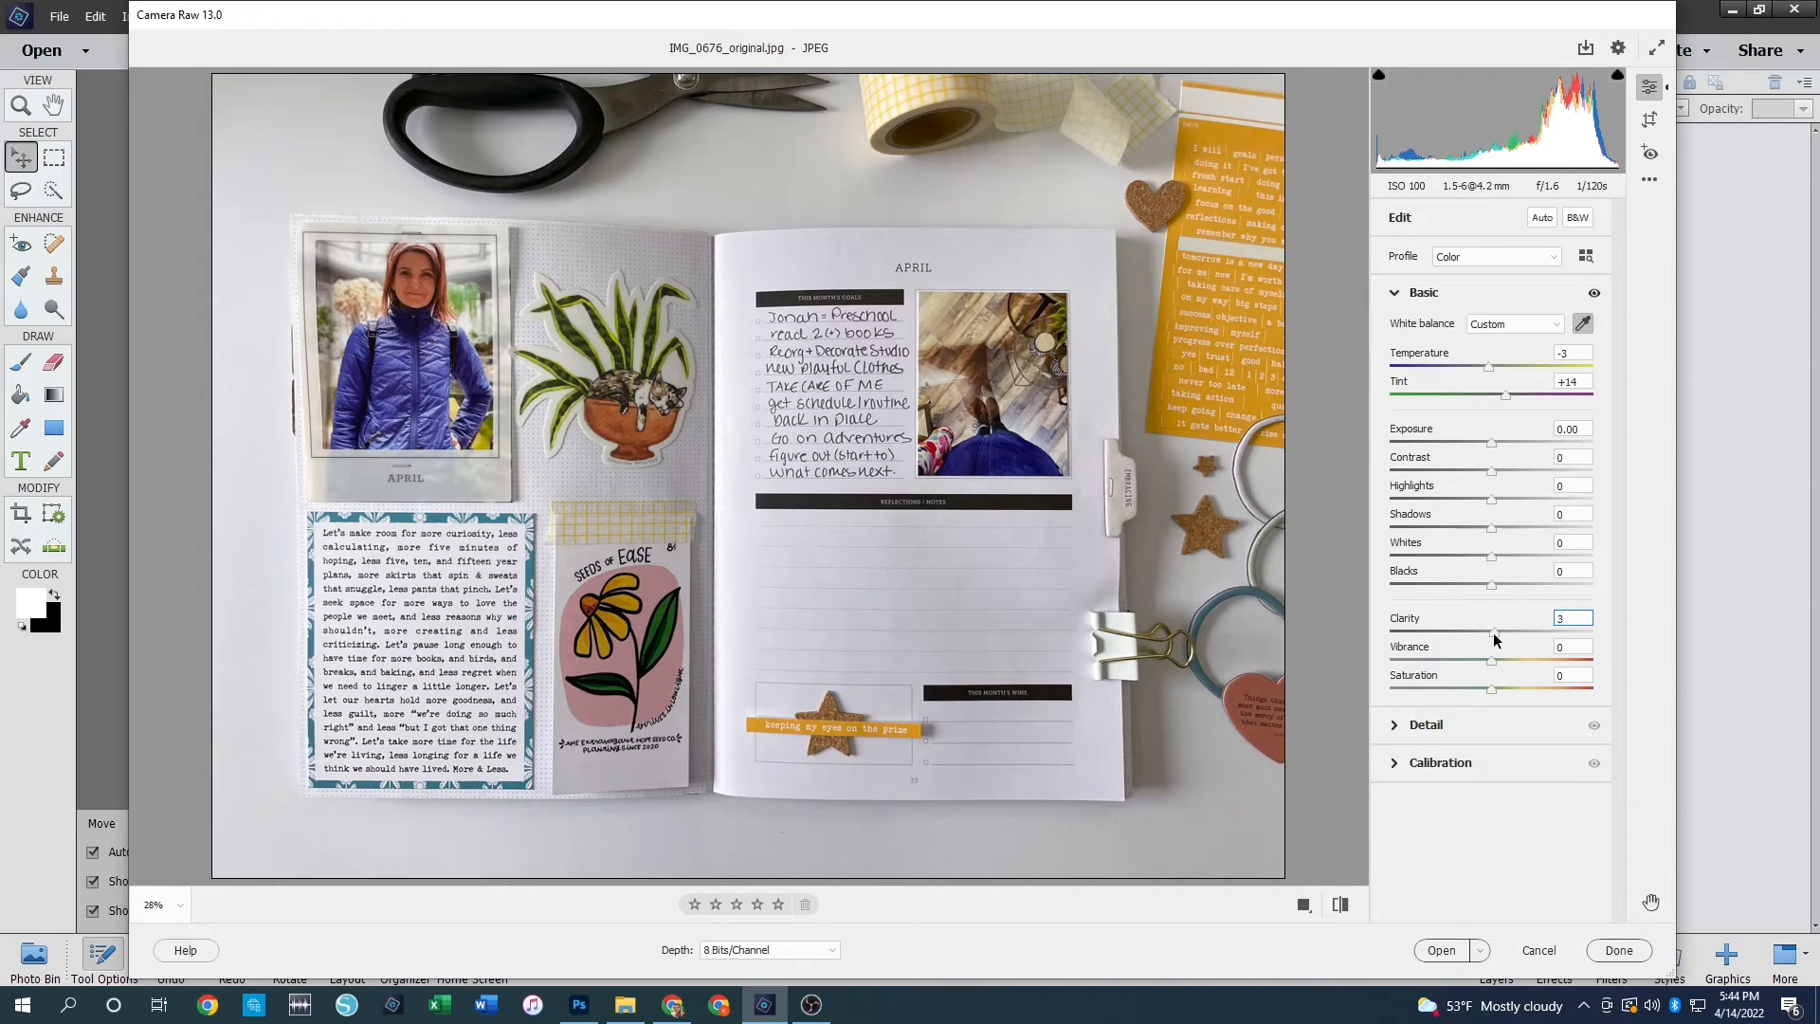
# Step: Set the journal photo's saturation to +3 and its clarity to +5
pyautogui.press('Tab')
pyautogui.press('Tab')
pyautogui.write('3')
pyautogui.click(1576, 631)
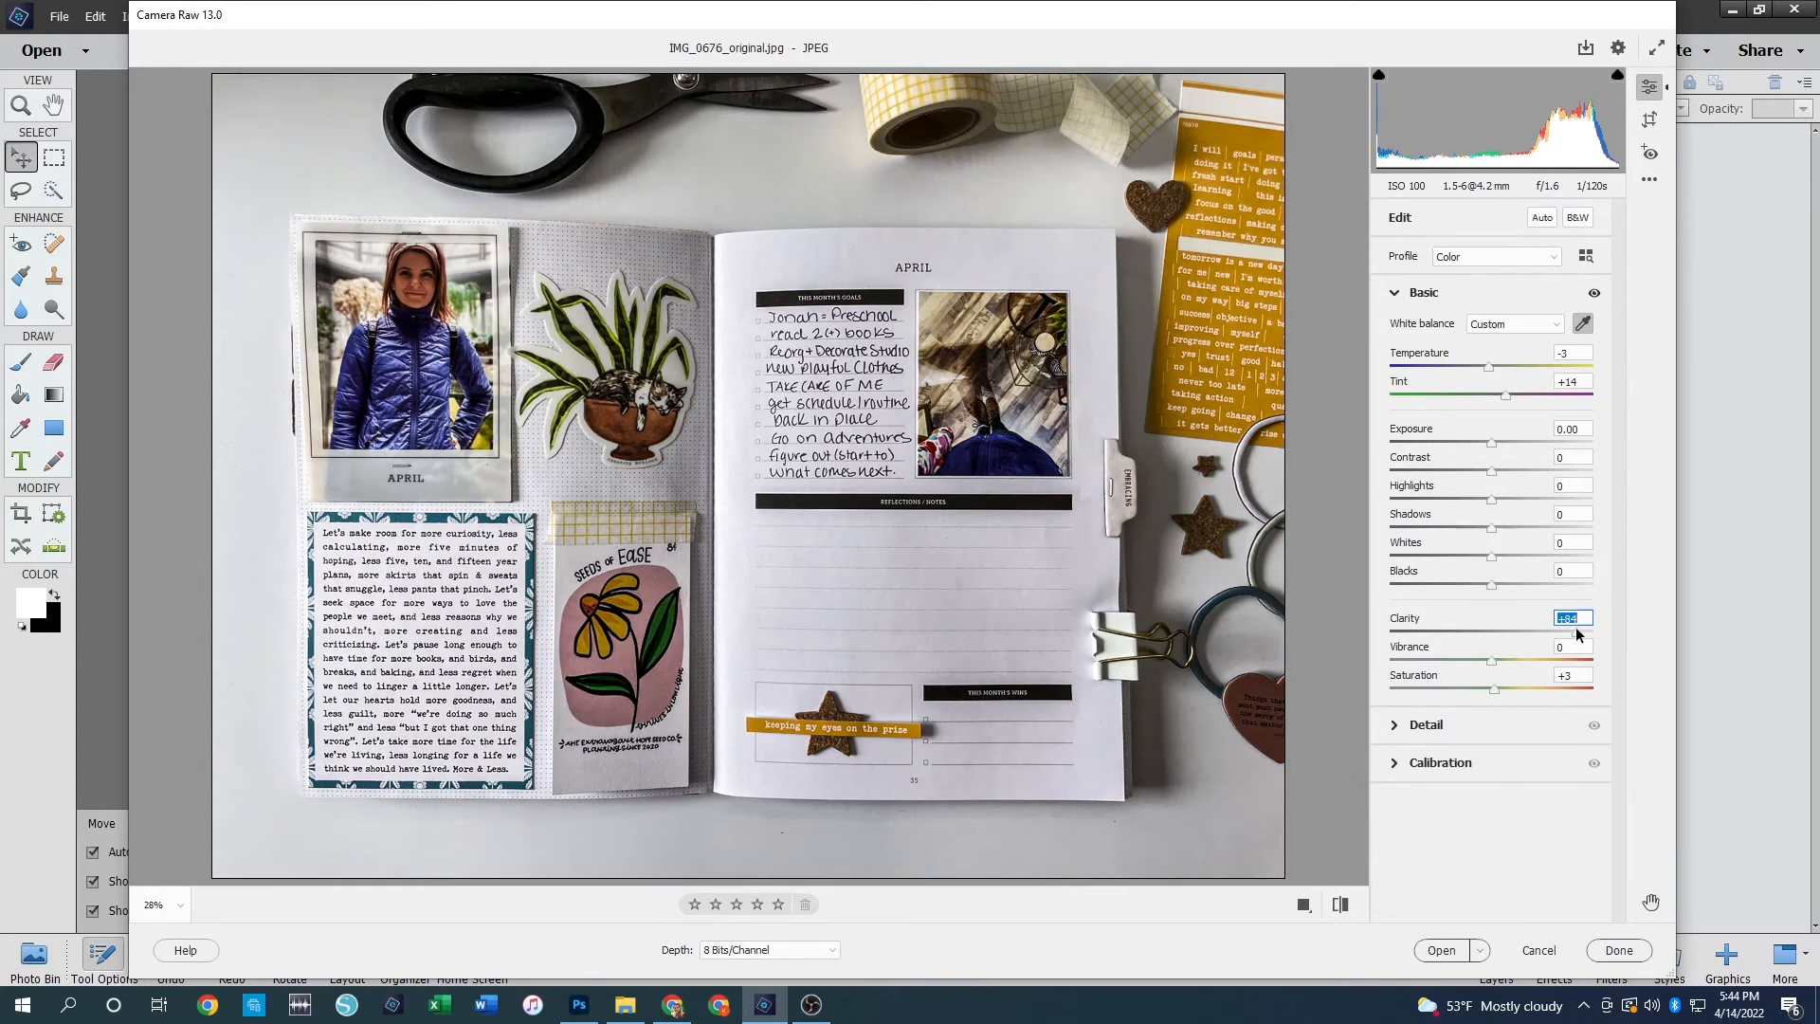
pyautogui.write('5')
pyautogui.press('Return')
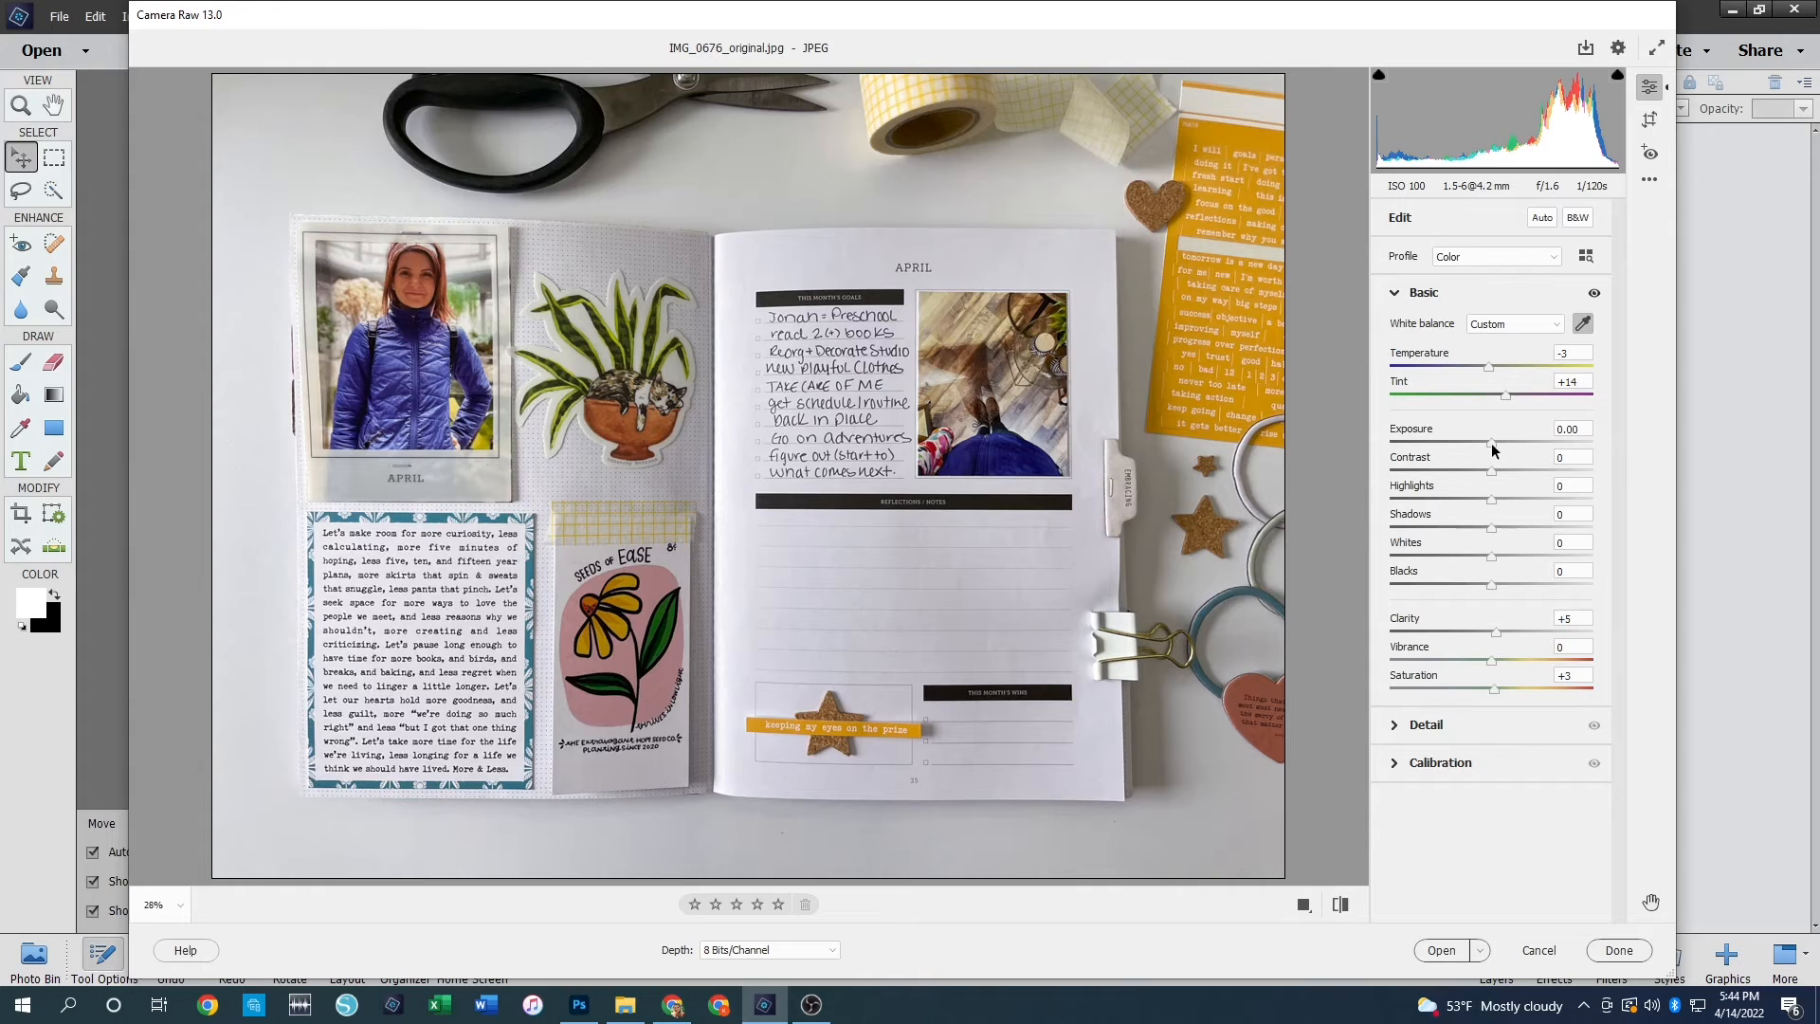
# Step: Raise the exposure to about +0.65 and open the adjusted journal photo in the editor
pyautogui.moveTo(1494, 449); pyautogui.dragTo(1505, 455)
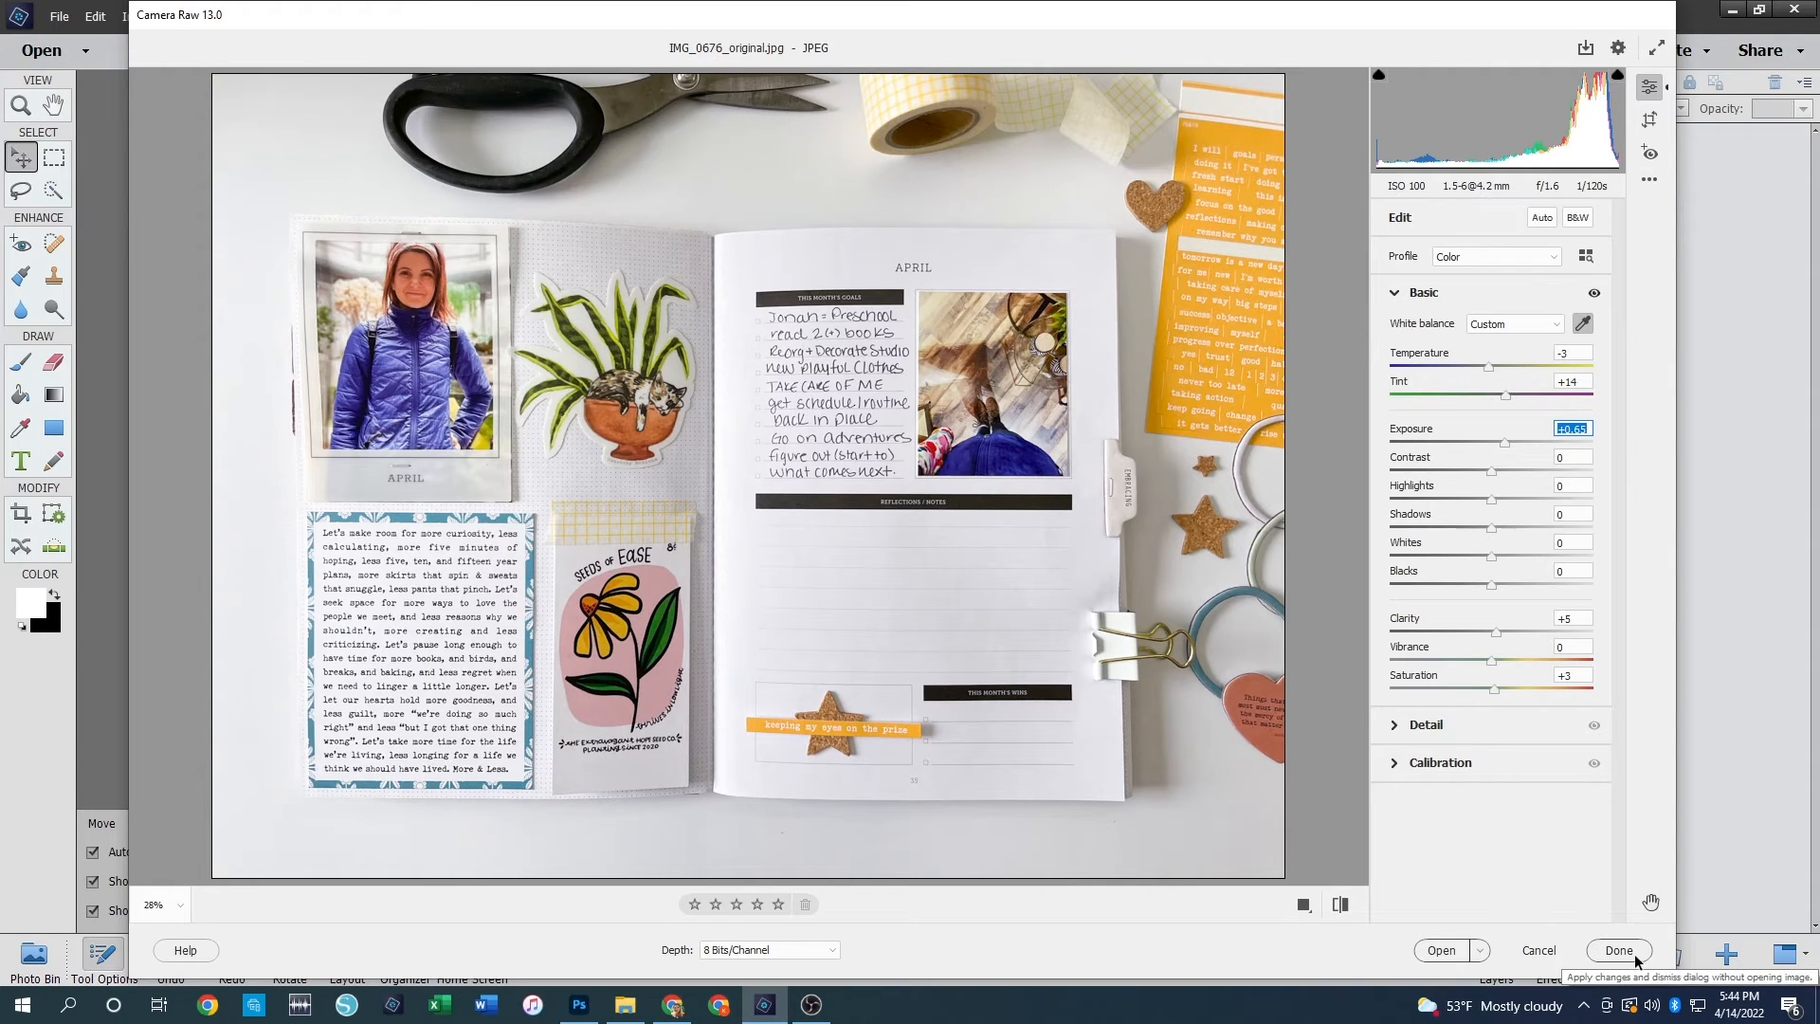
pyautogui.click(1441, 951)
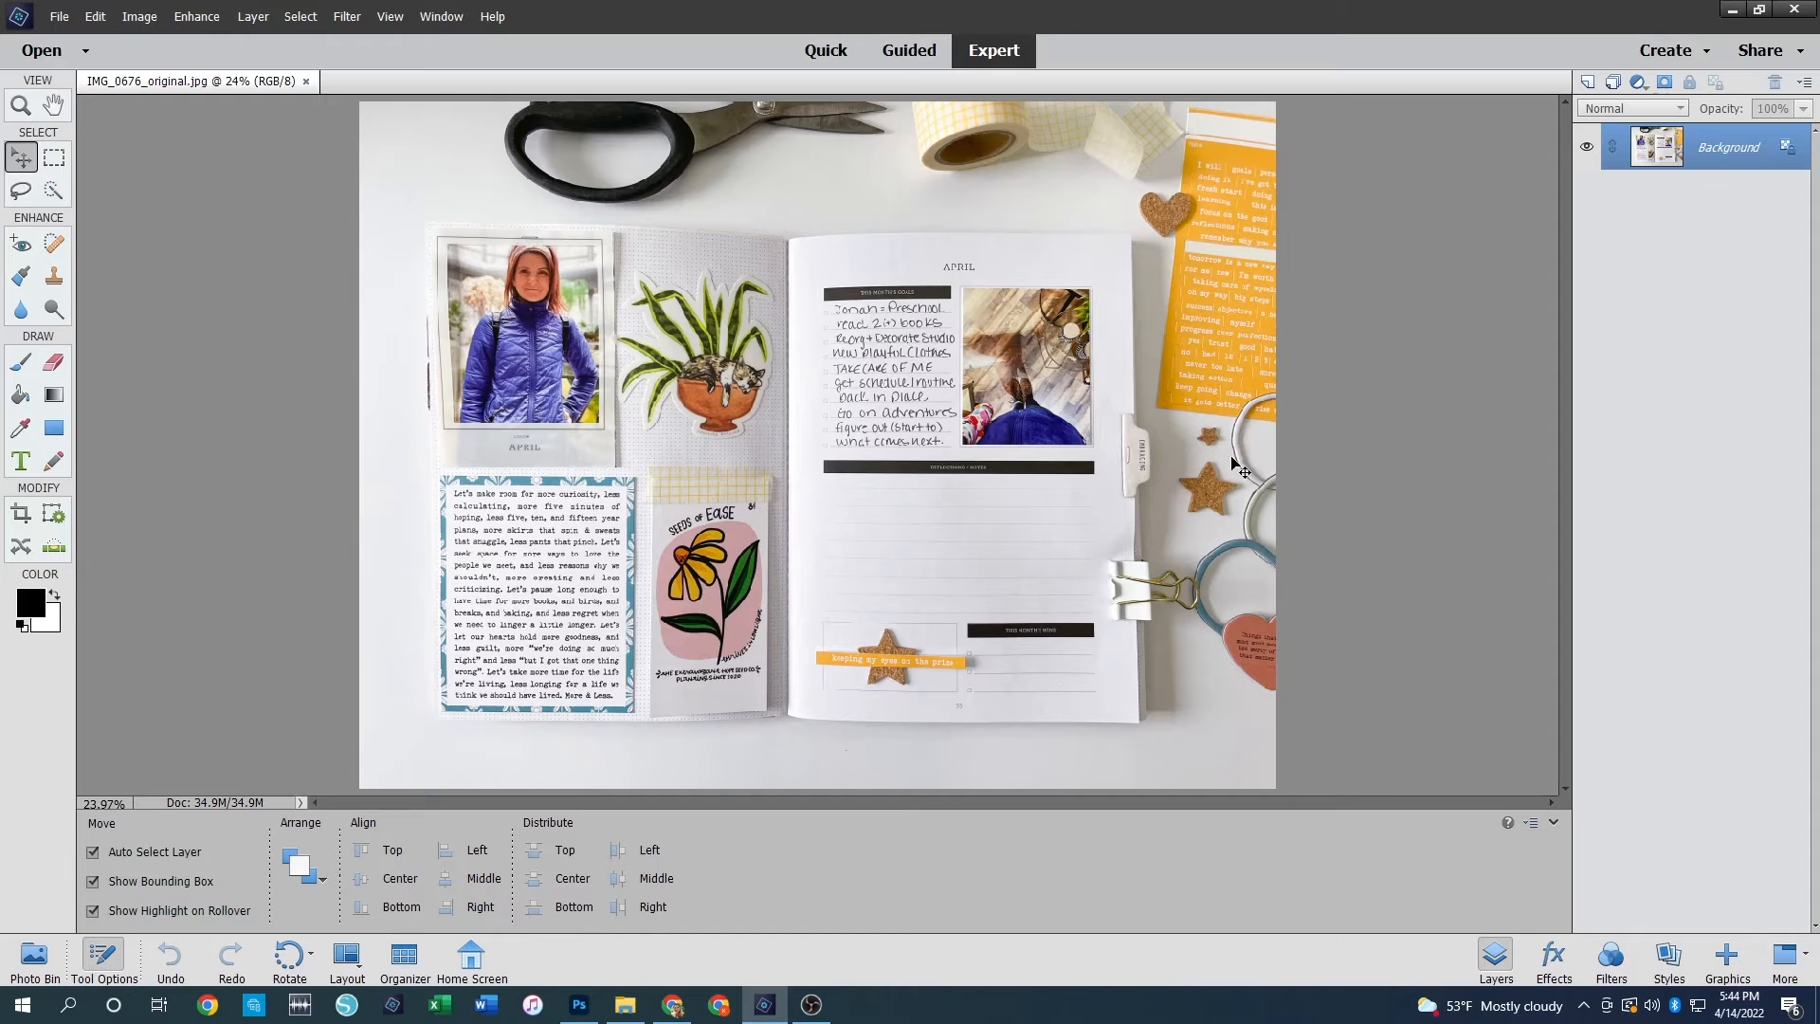
# Step: Add a Brightness/Contrast adjustment layer with brightness at about 6 and slightly increased contrast
pyautogui.click(1638, 82)
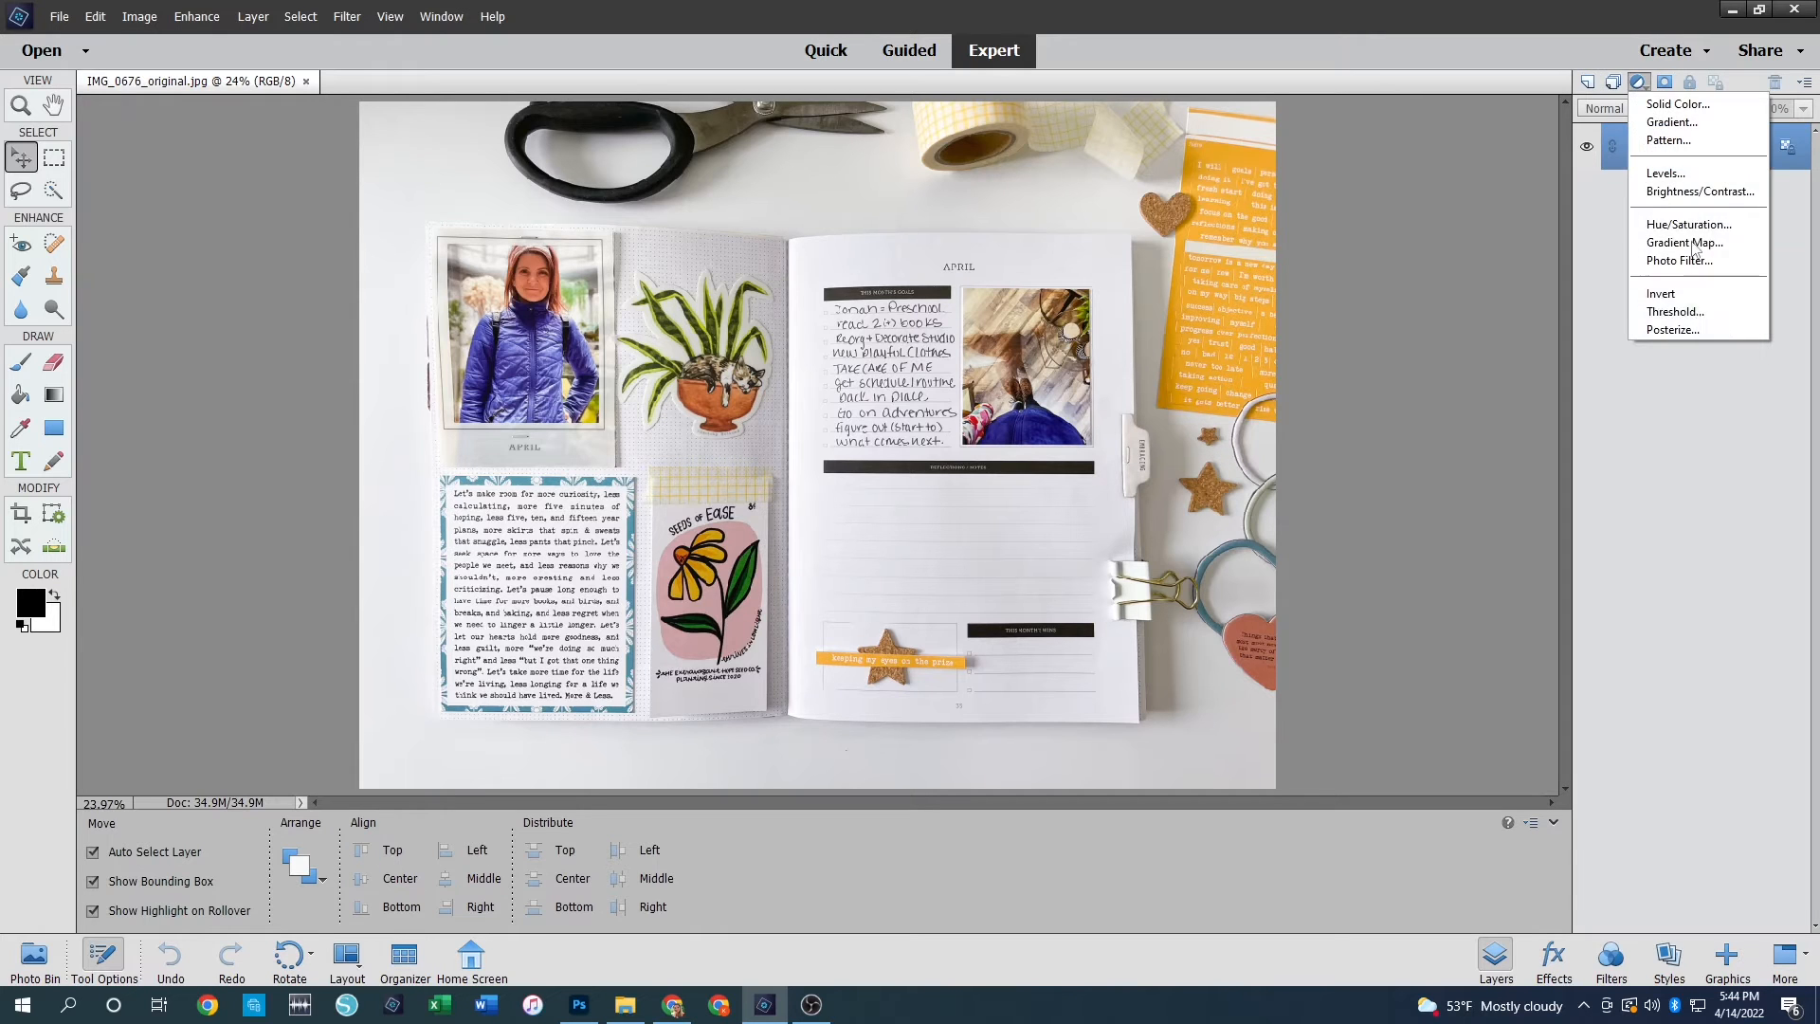
pyautogui.click(1699, 191)
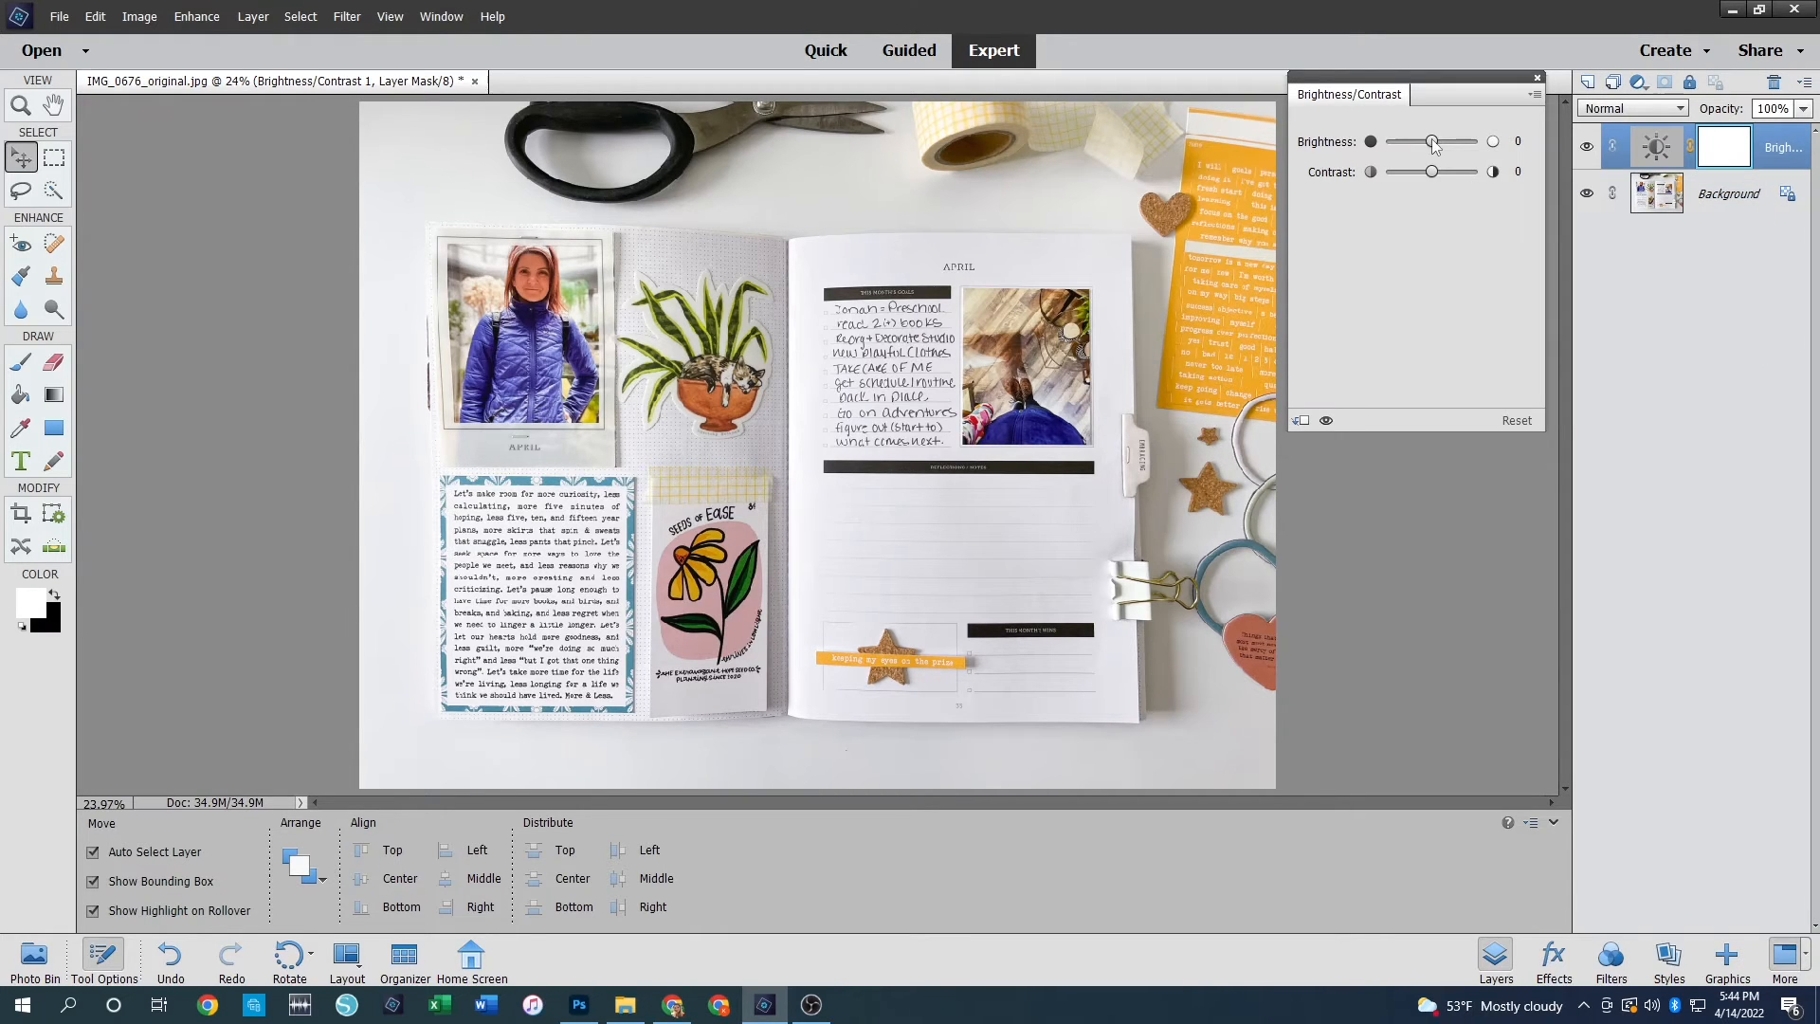
pyautogui.moveTo(1435, 144); pyautogui.dragTo(1438, 149)
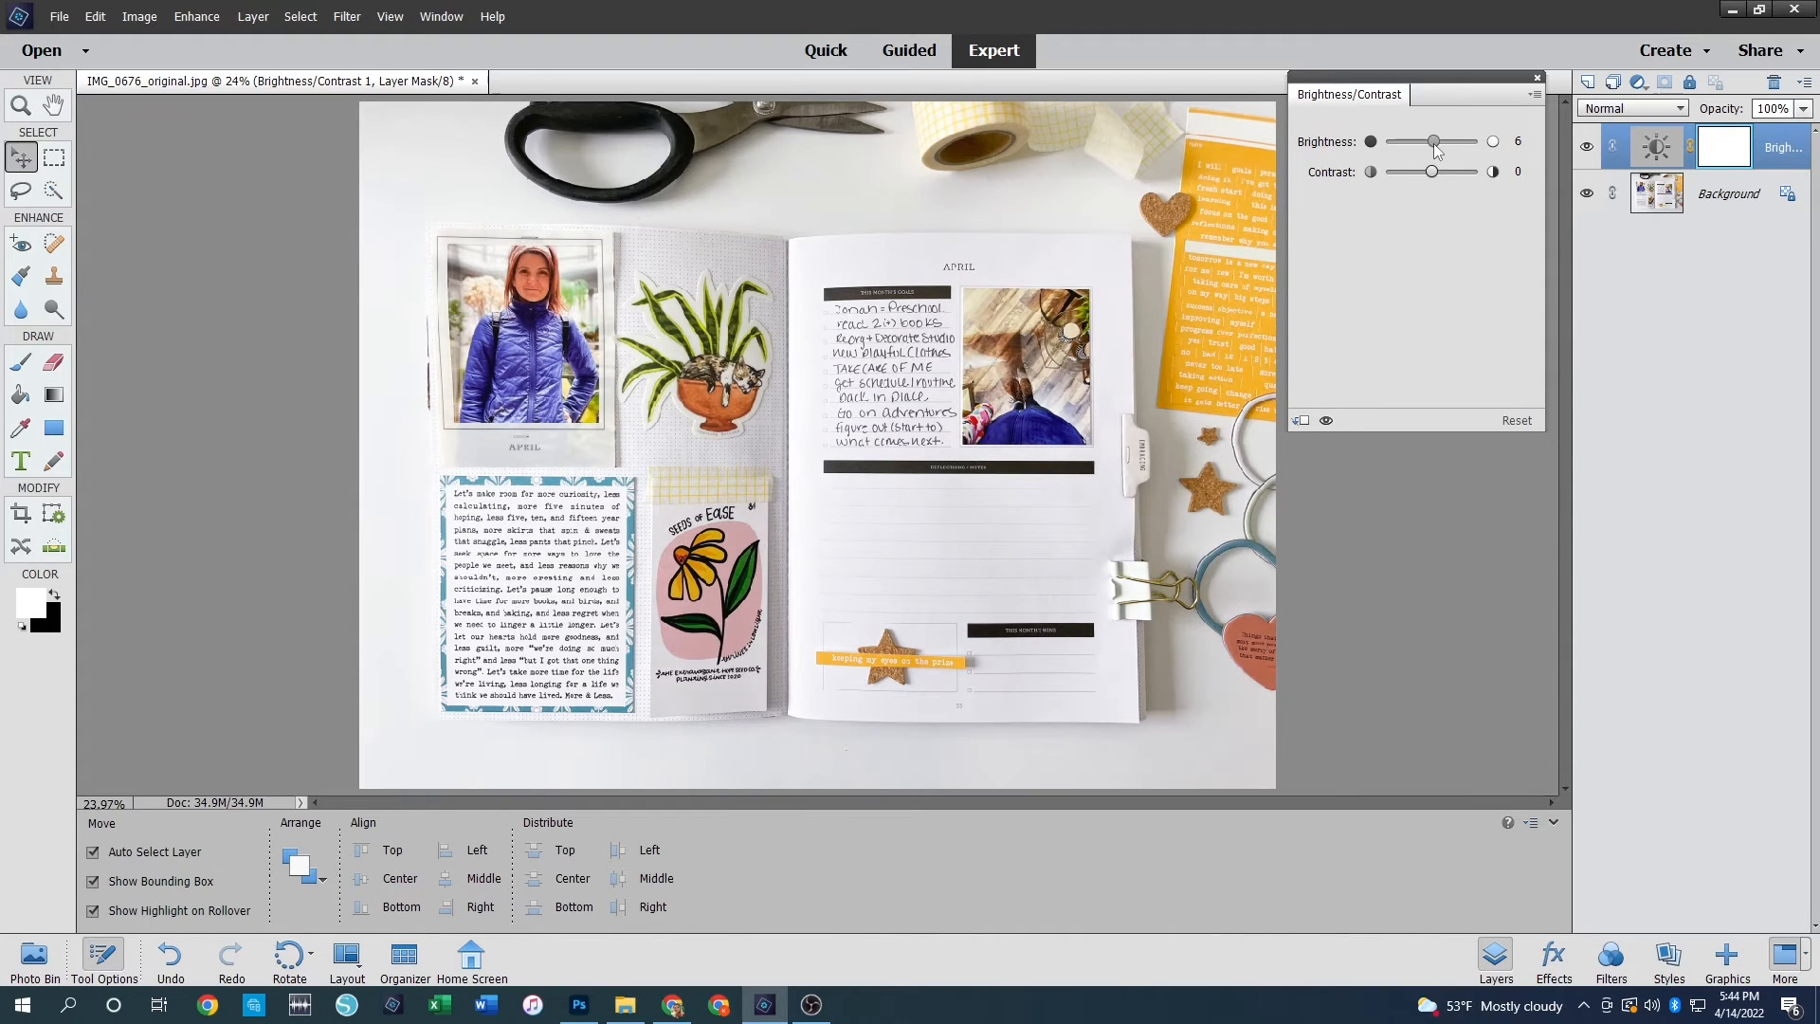
pyautogui.moveTo(1431, 171); pyautogui.dragTo(1439, 182)
pyautogui.click(1538, 80)
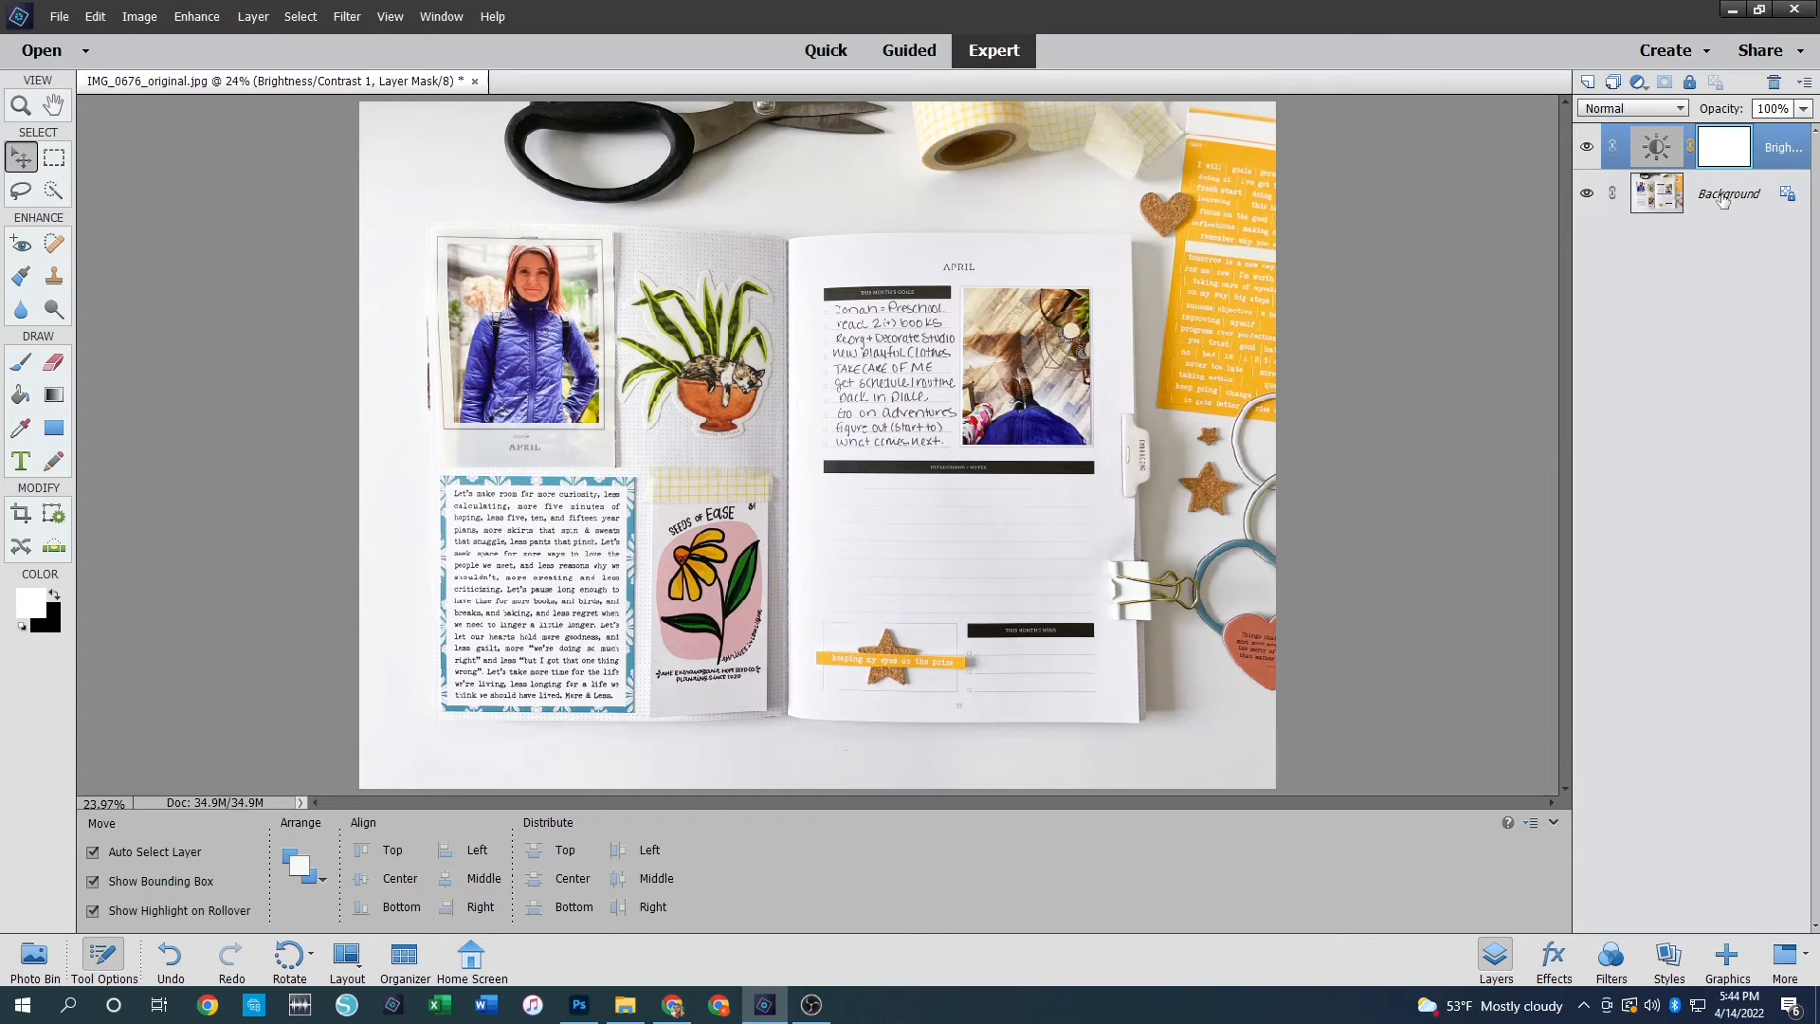
# Step: Merge the Brightness/Contrast adjustment layer with the background layer
pyautogui.keyDown('shift'); pyautogui.click(1722, 200); pyautogui.keyUp('shift')
pyautogui.hotkey('ctrl', 'e')
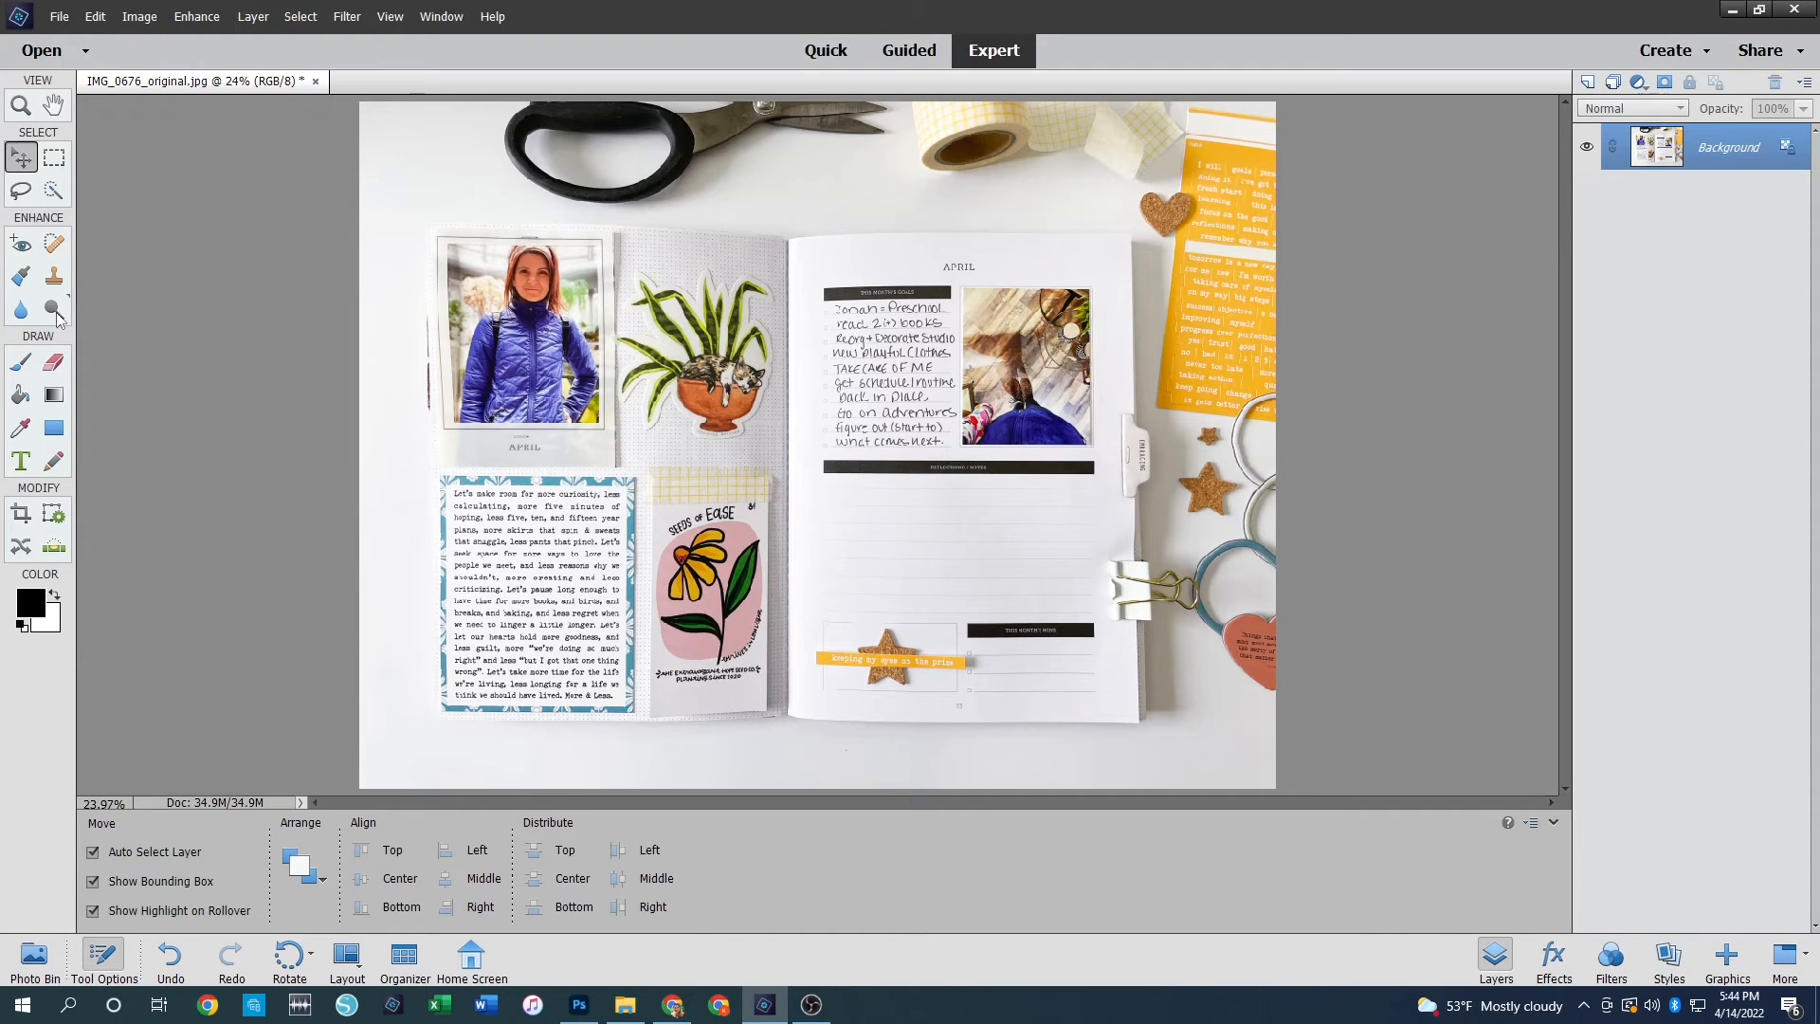
# Step: Activate the Dodge tool, enlarge its brush to 1400 px and set its exposure to 70%
pyautogui.click(54, 310)
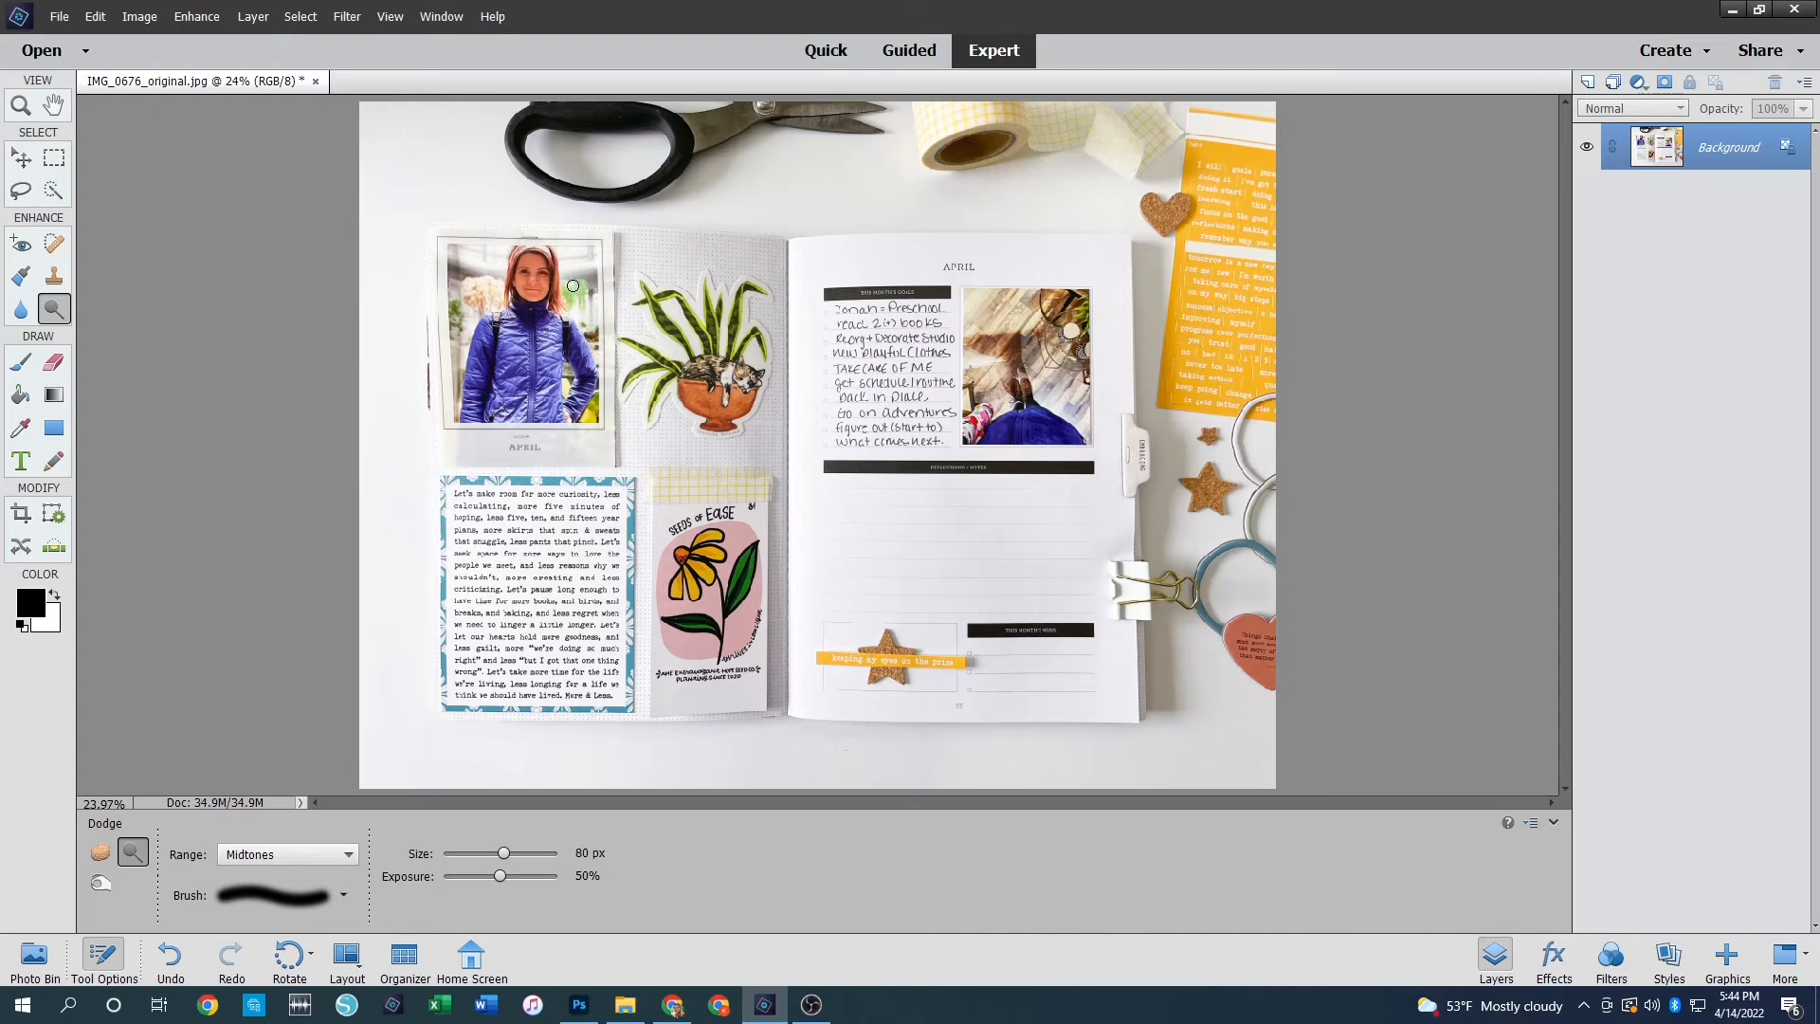
pyautogui.press(']')
pyautogui.press(']')
pyautogui.press(']')
pyautogui.press(']')
pyautogui.press(']')
pyautogui.press(']')
pyautogui.press(']')
pyautogui.press(']')
pyautogui.press(']')
pyautogui.press(']')
pyautogui.press(']')
pyautogui.press(']')
pyautogui.press(']')
pyautogui.press(']')
pyautogui.press(']')
pyautogui.press(']')
pyautogui.press(']')
pyautogui.press(']')
pyautogui.press(']')
pyautogui.moveTo(589, 876); pyautogui.dragTo(568, 881)
pyautogui.write('70')
pyautogui.press('Return')
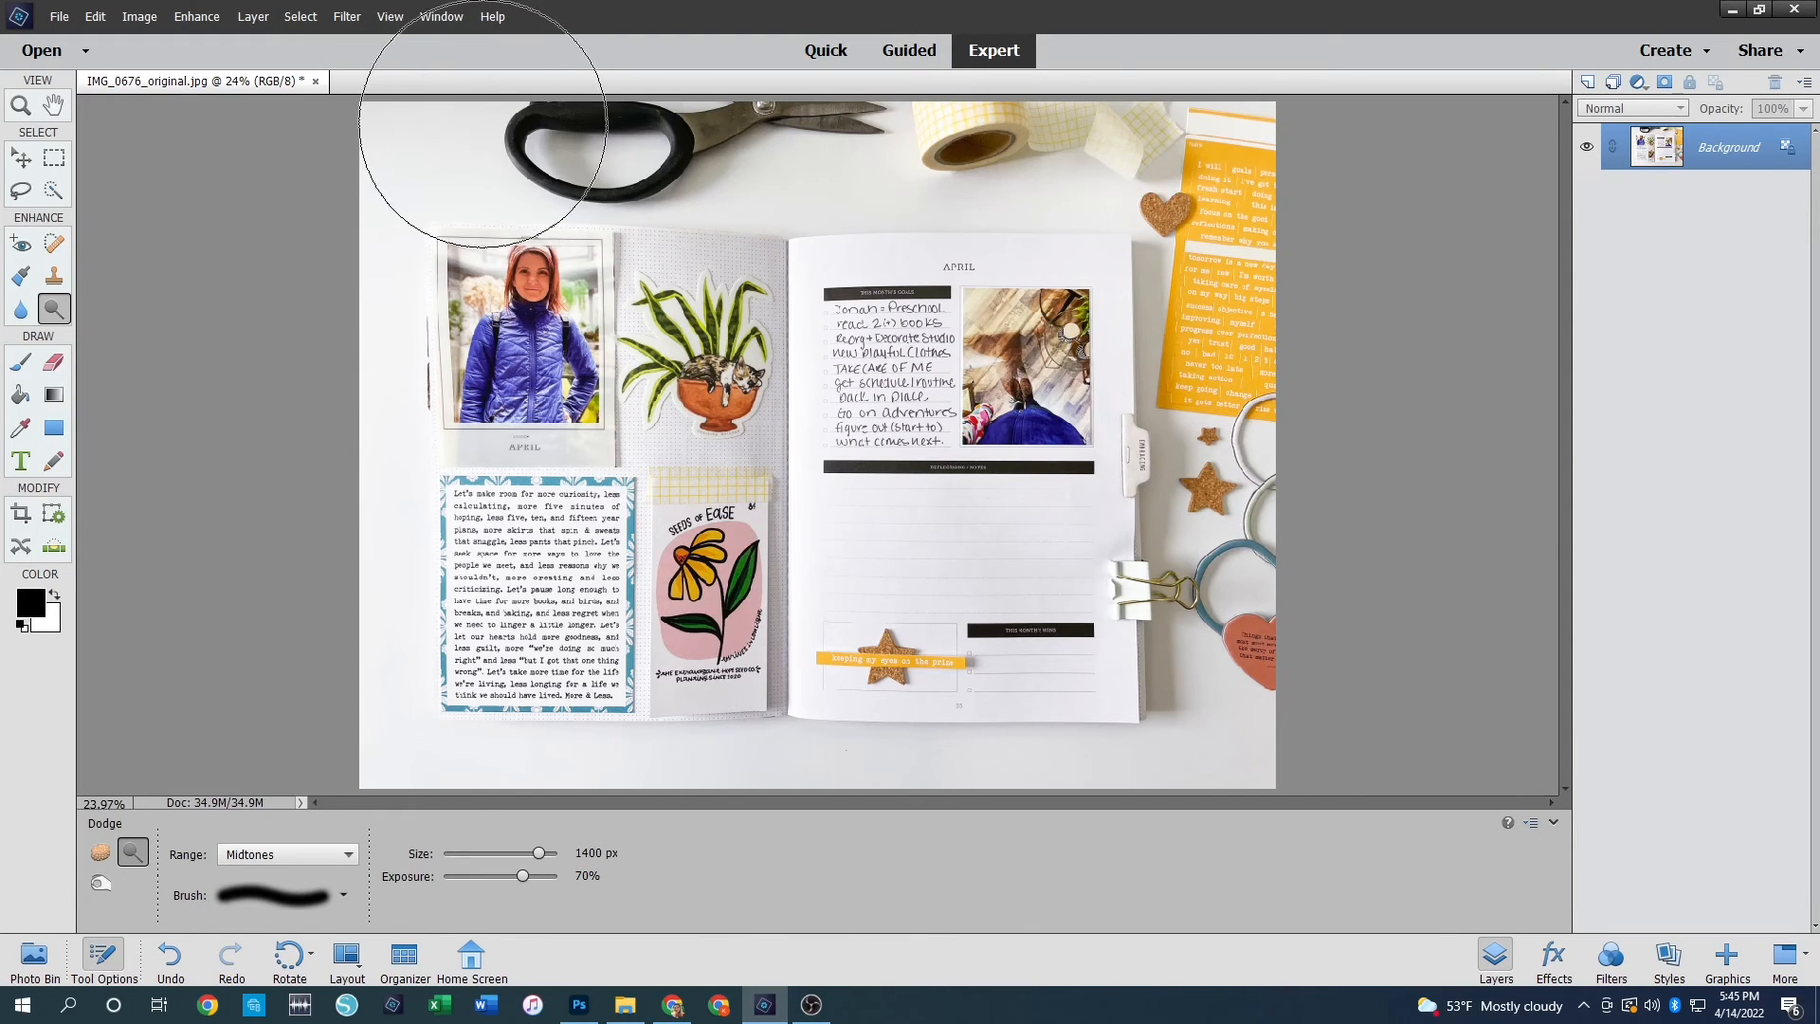
# Step: Reduce the Dodge brush size to 900 px
pyautogui.press('[')
pyautogui.press('[')
pyautogui.press('[')
pyautogui.press('[')
pyautogui.press('[')
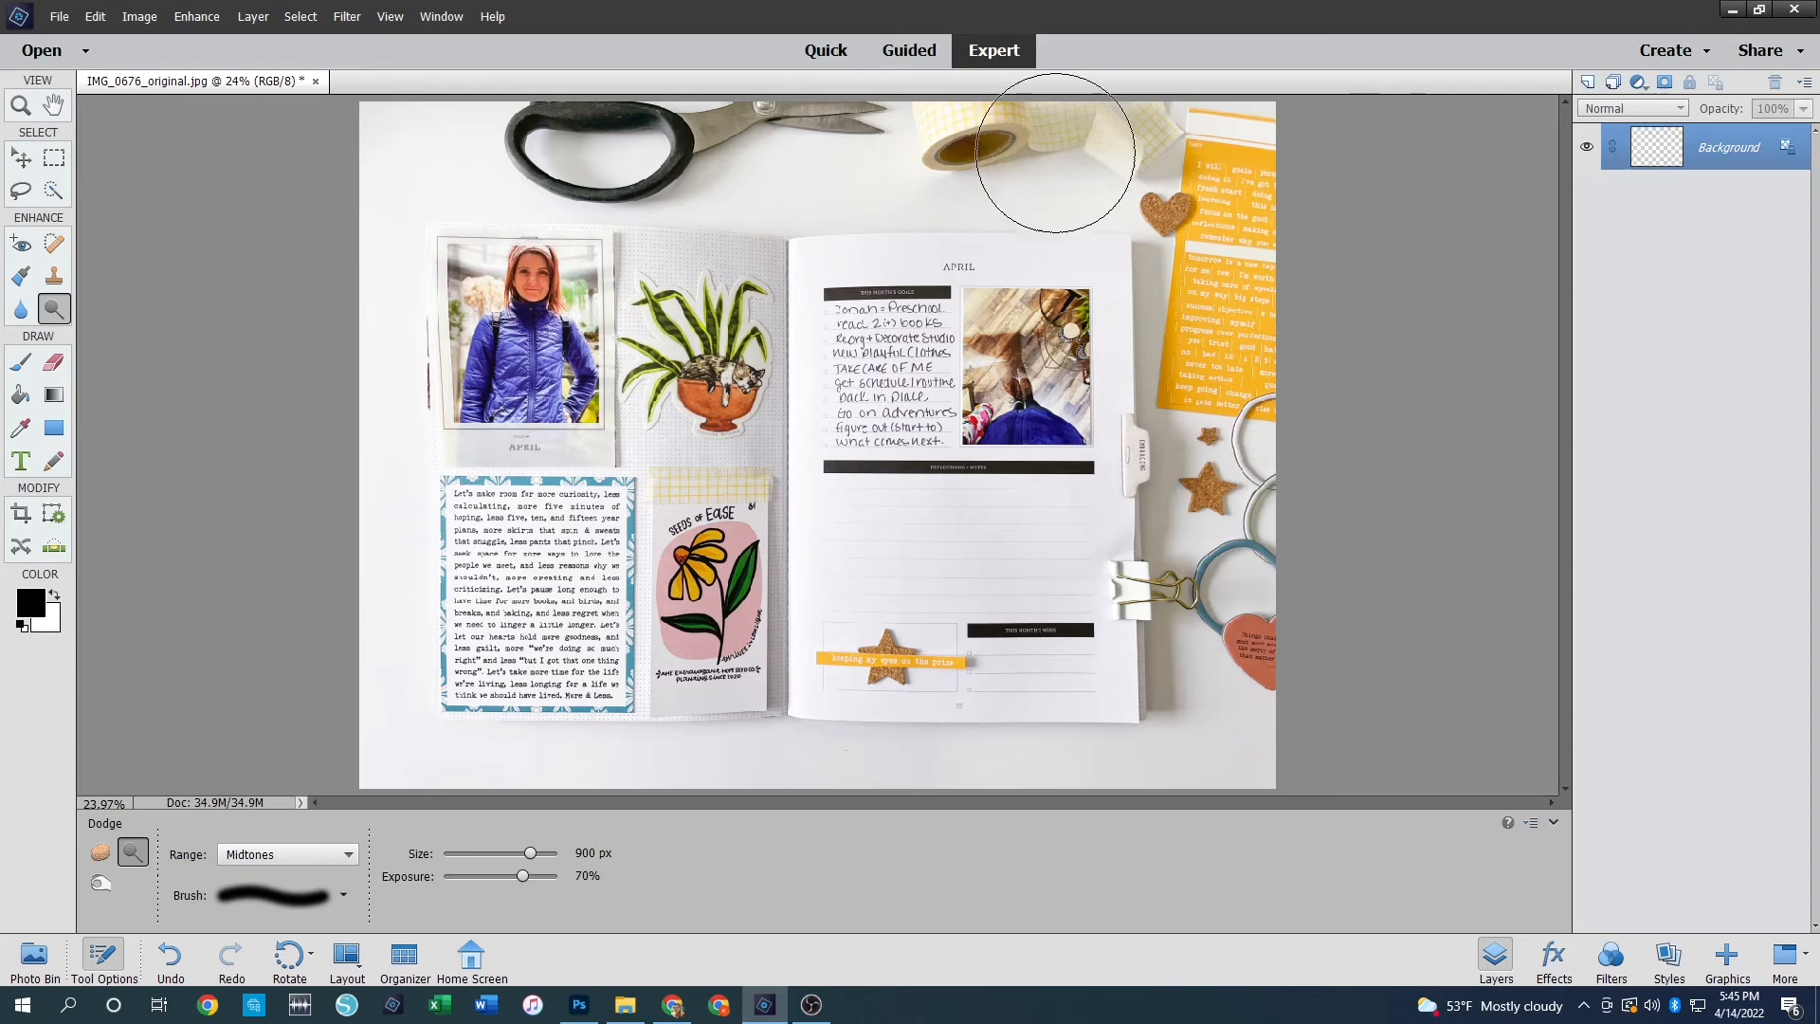
# Step: Undo the recent edits back through the layer merge, and restore the Brightness/Contrast layer's modified settings
pyautogui.hotkey('ctrl', 'z')
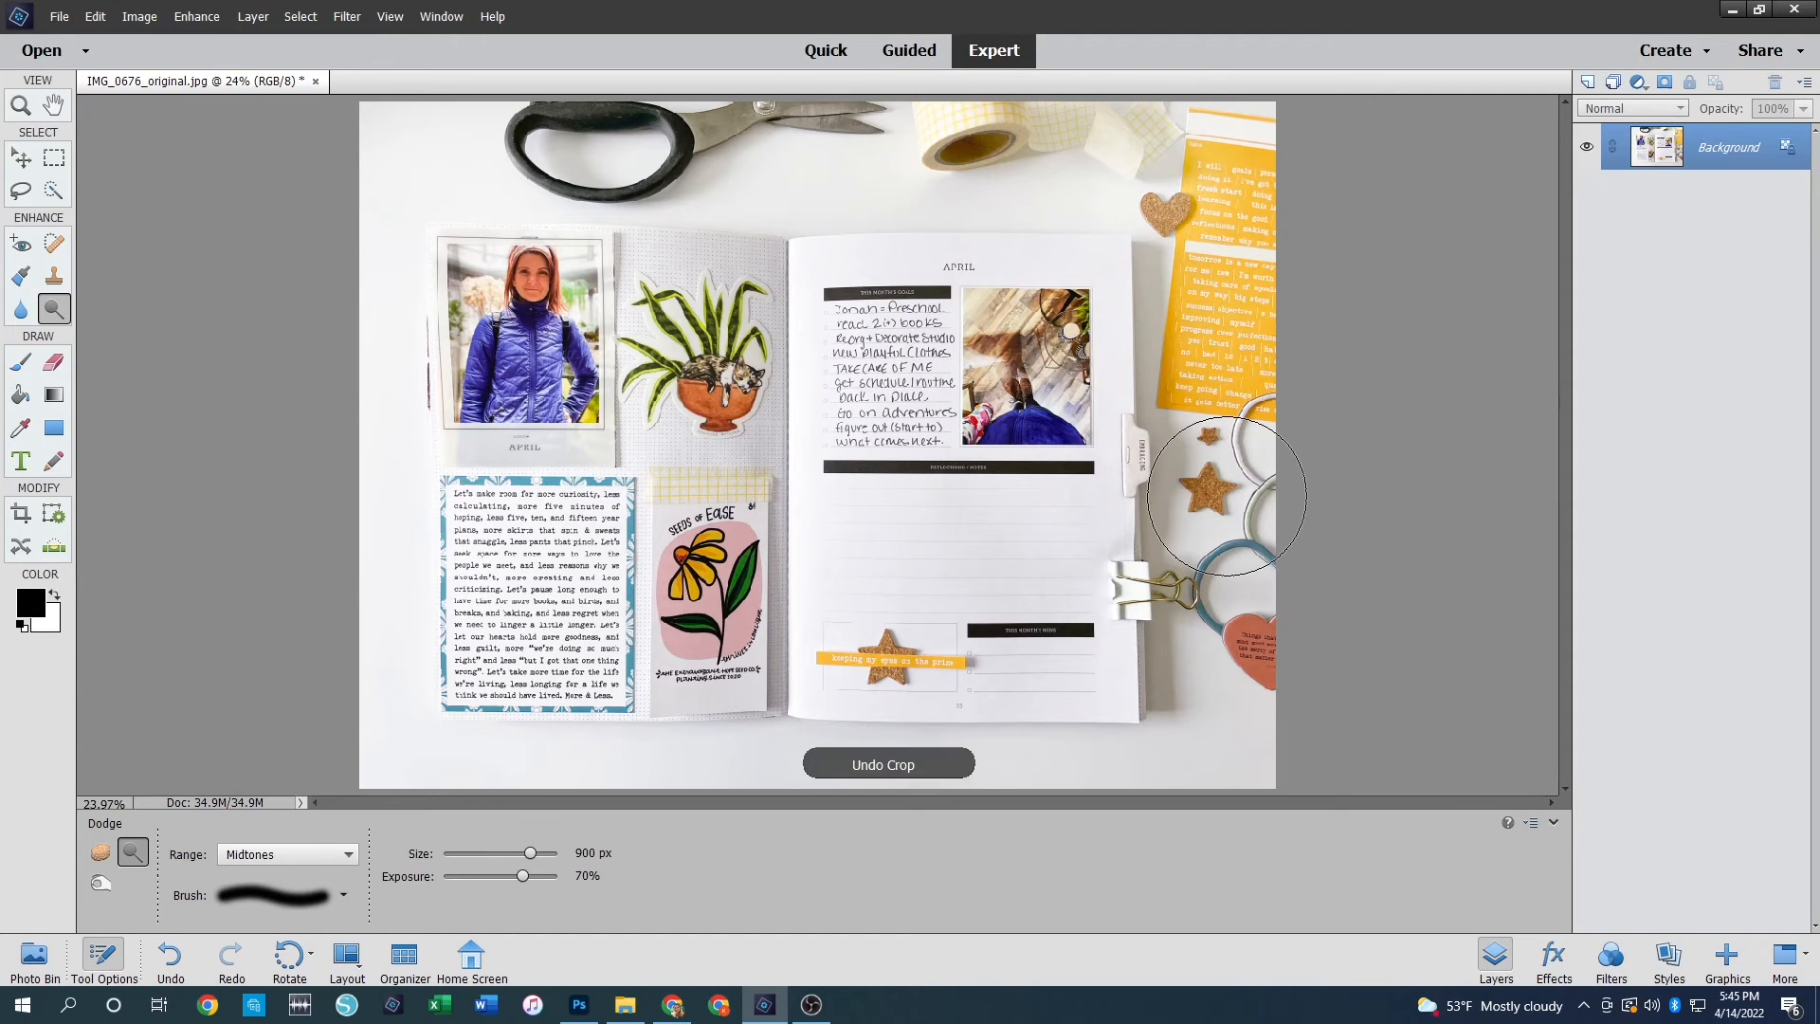
pyautogui.hotkey('ctrl', 'z')
pyautogui.hotkey('ctrl', 'z')
pyautogui.hotkey('ctrl', 'z')
pyautogui.hotkey('ctrl', 'z')
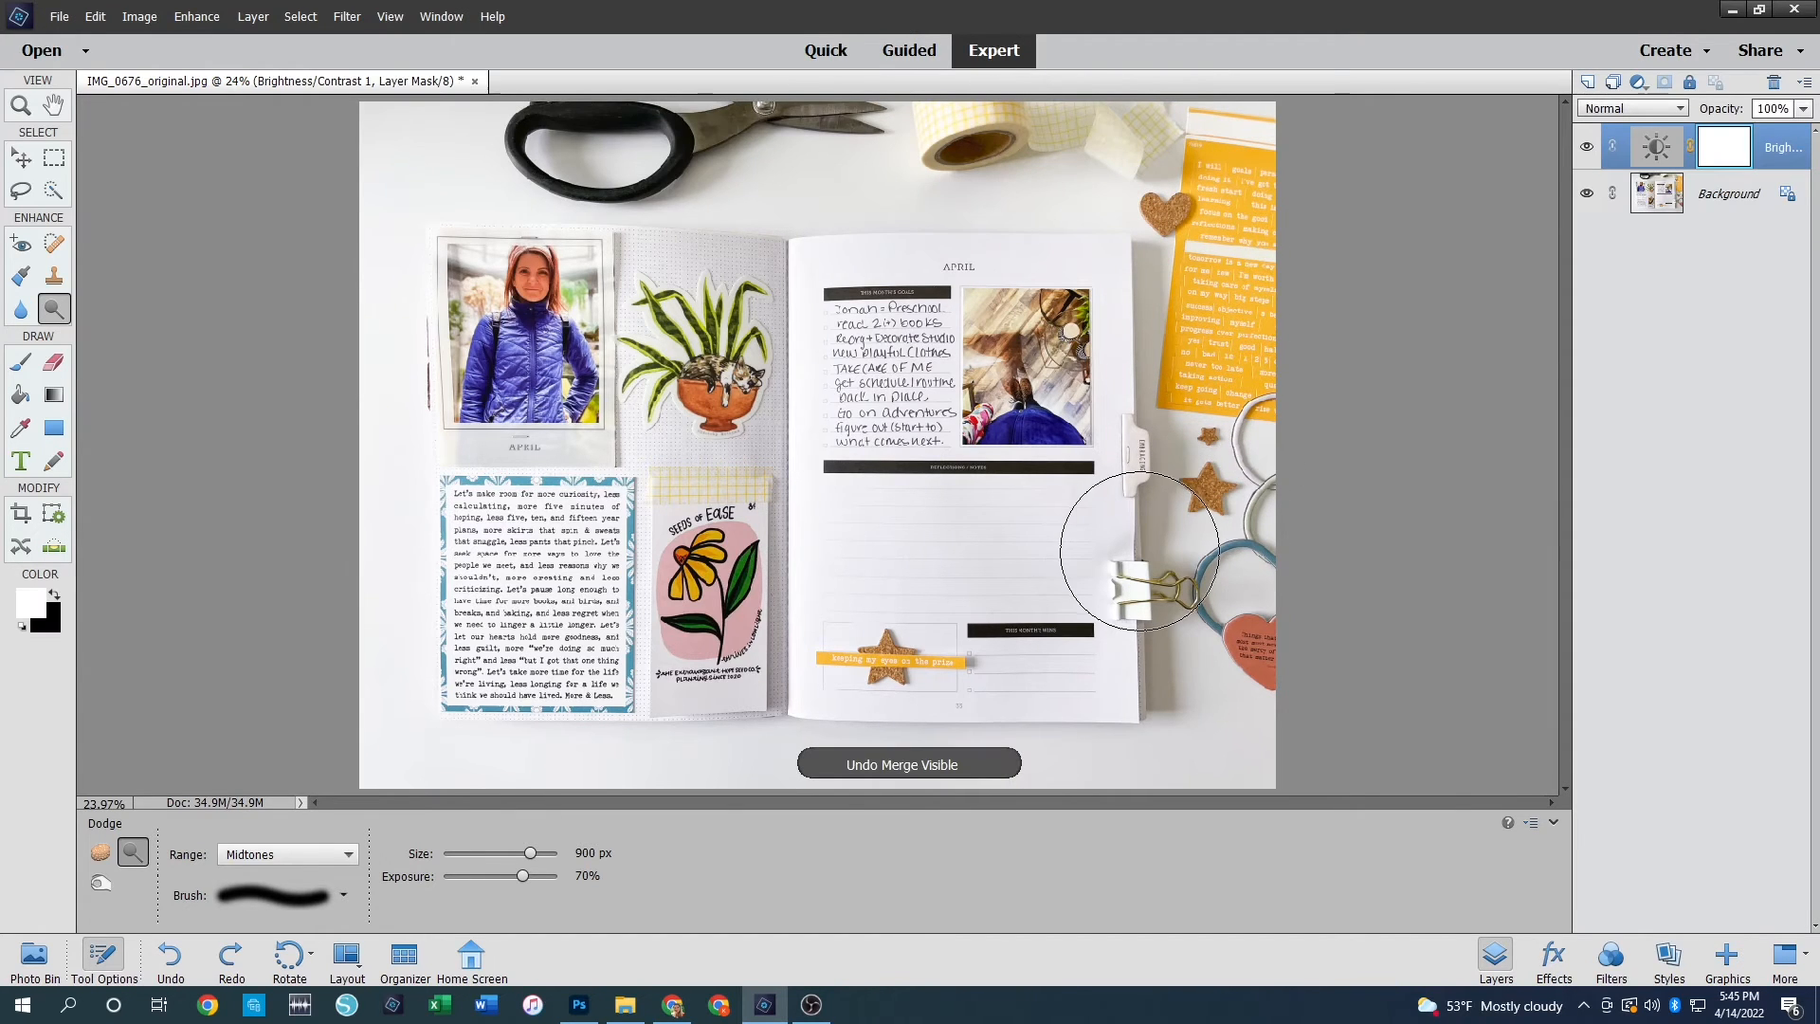
pyautogui.hotkey('ctrl', 'z')
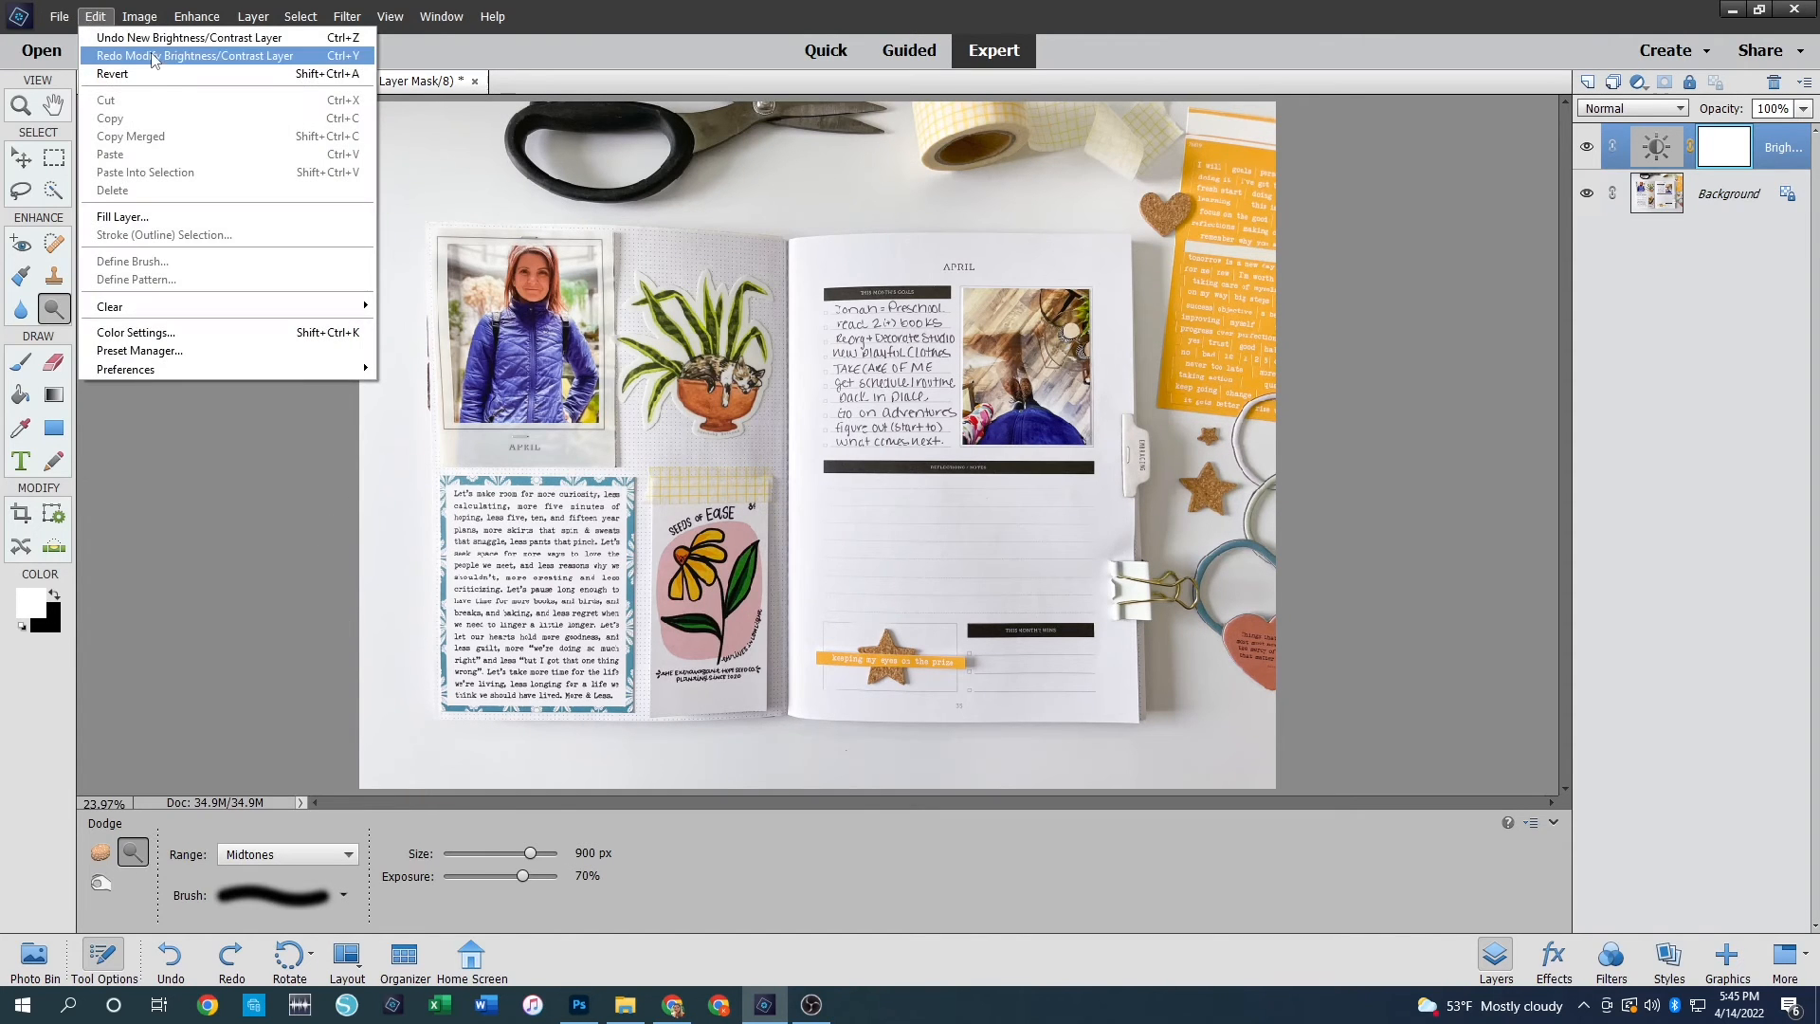
pyautogui.click(194, 55)
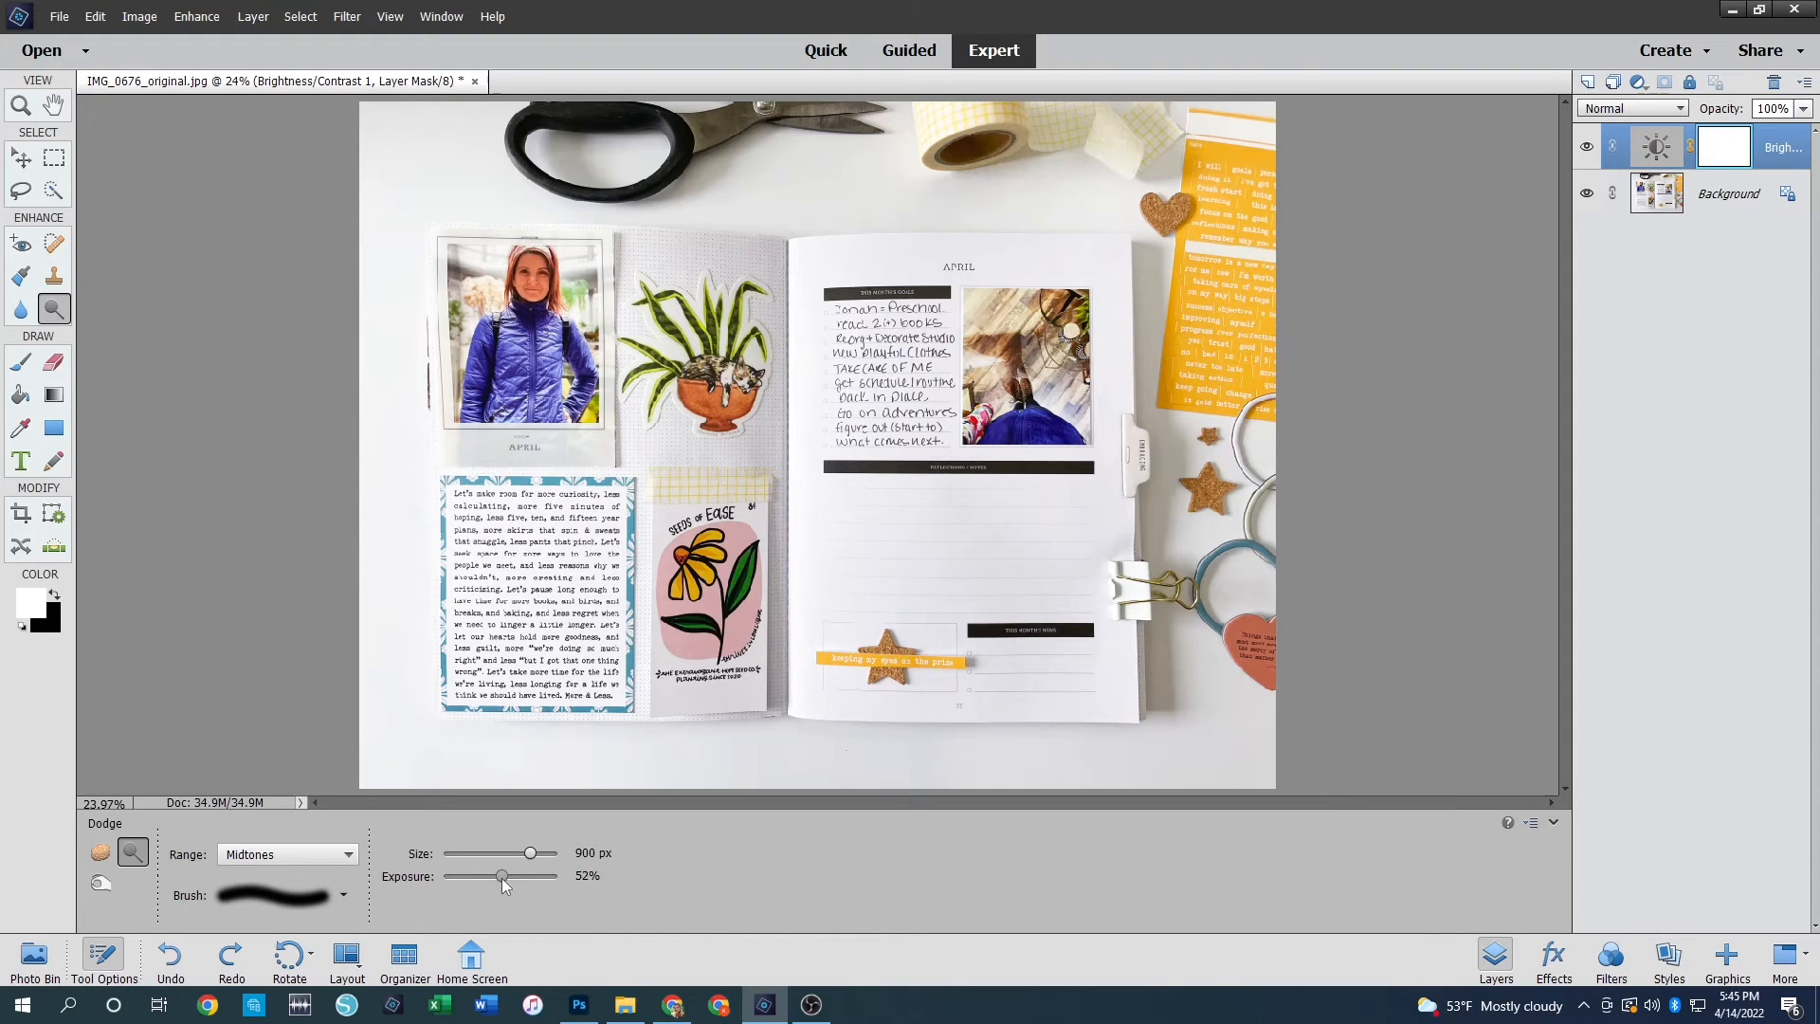
# Step: Lower the Dodge exposure to 50% and merge the Brightness/Contrast layer into the background
pyautogui.moveTo(502, 878); pyautogui.dragTo(502, 879)
pyautogui.hotkey('ctrl', 'e')
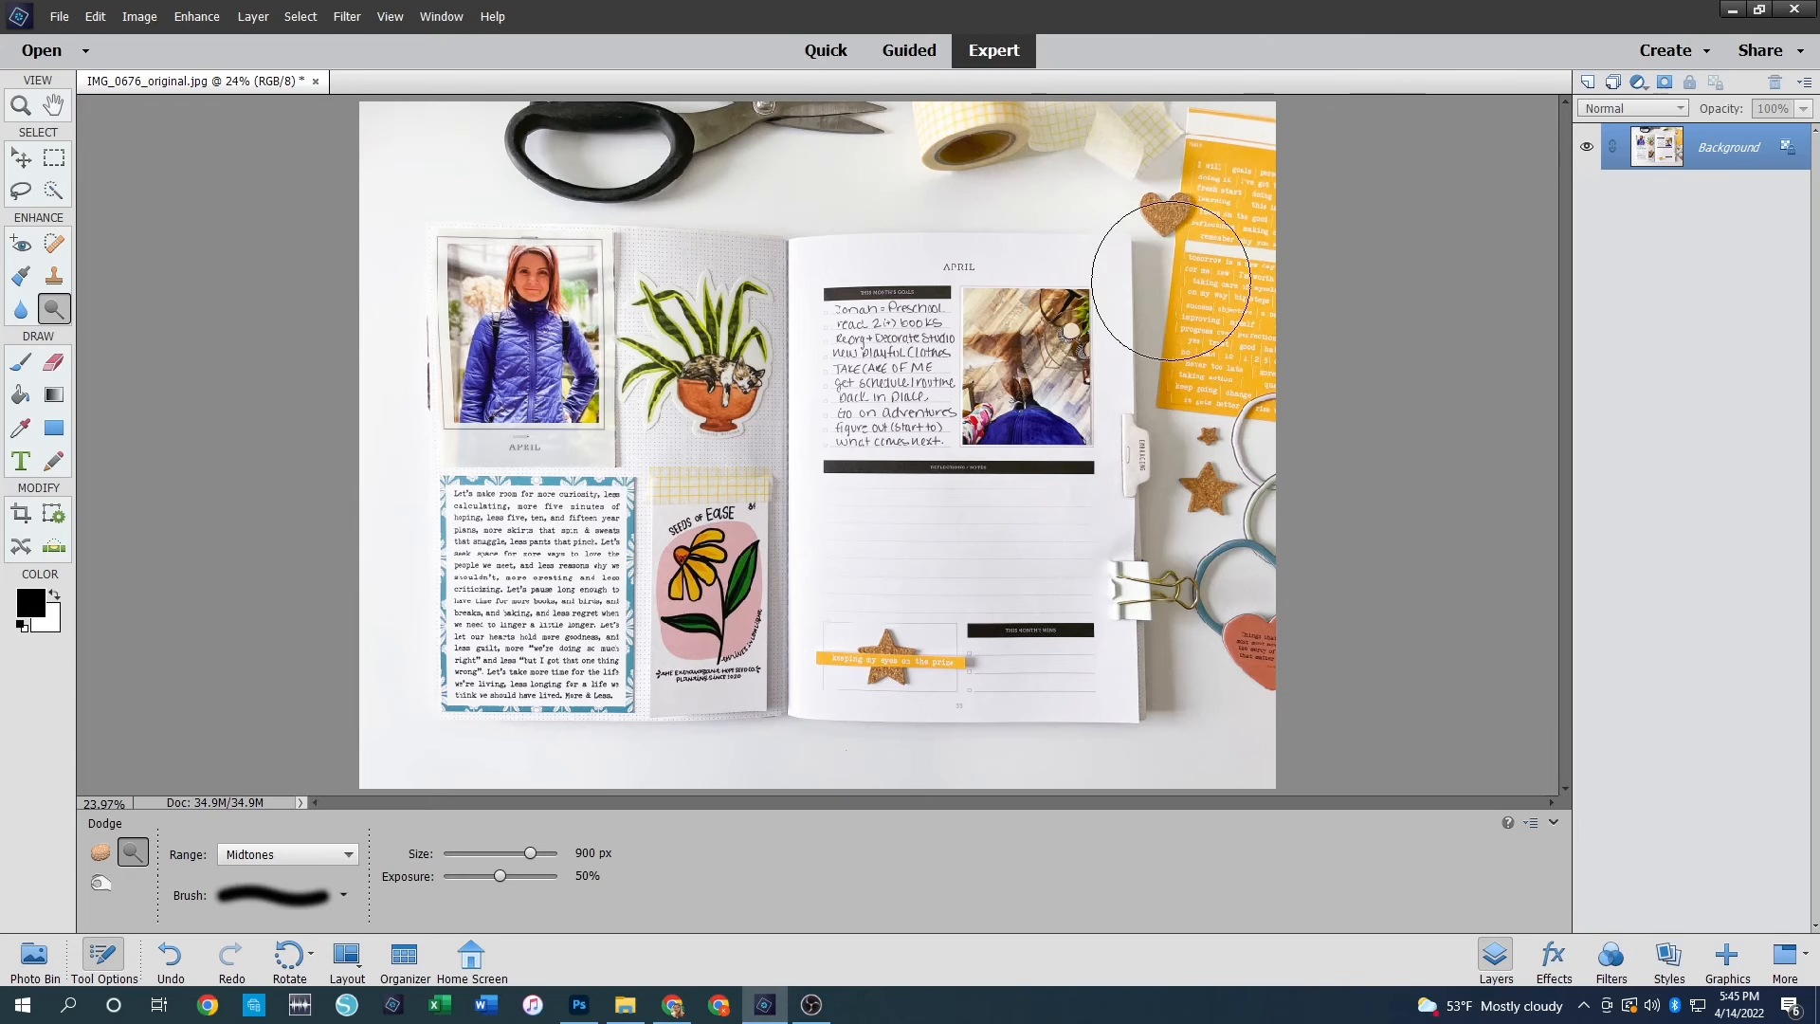
# Step: Lighten the shadowed background along the journal's right edge with the Dodge tool
pyautogui.moveTo(1172, 280)
pyautogui.mouseDown()
pyautogui.moveTo(1218, 495)
pyautogui.moveTo(1185, 545)
pyautogui.moveTo(1189, 607)
pyautogui.mouseUp()
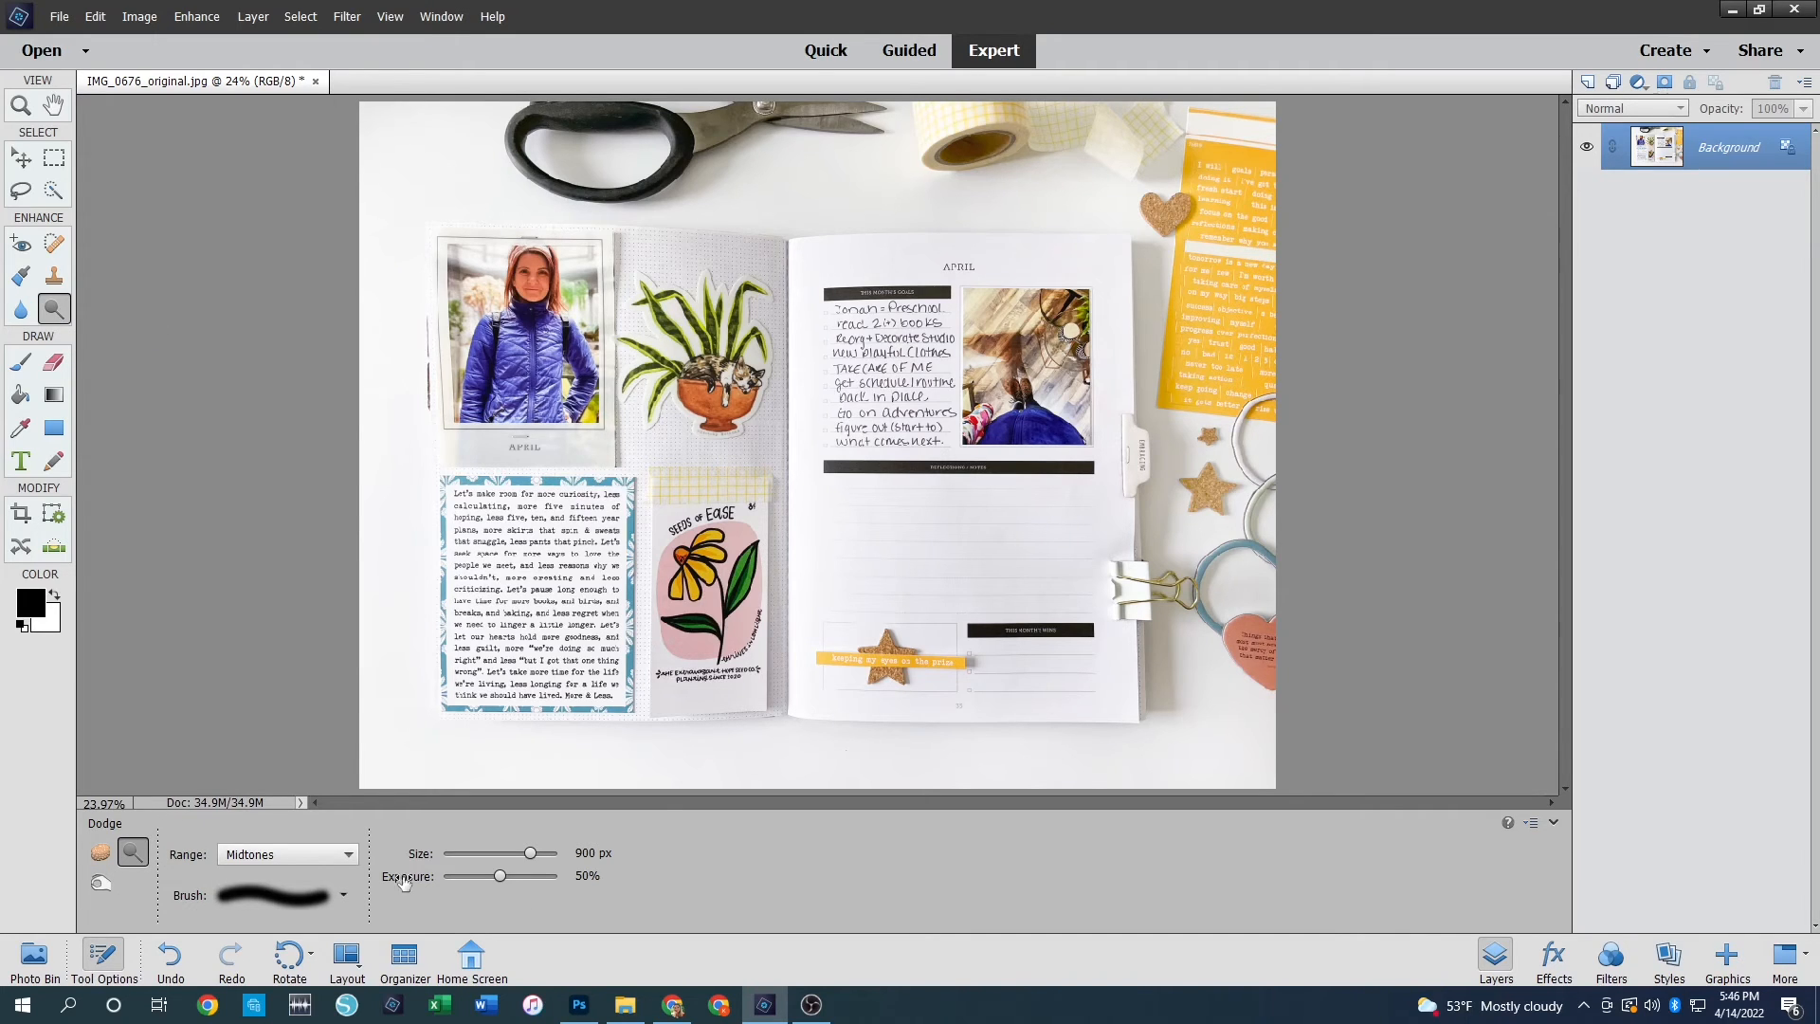
# Step: Switch to the Burn tool and set its brush size to 500 px
pyautogui.click(102, 883)
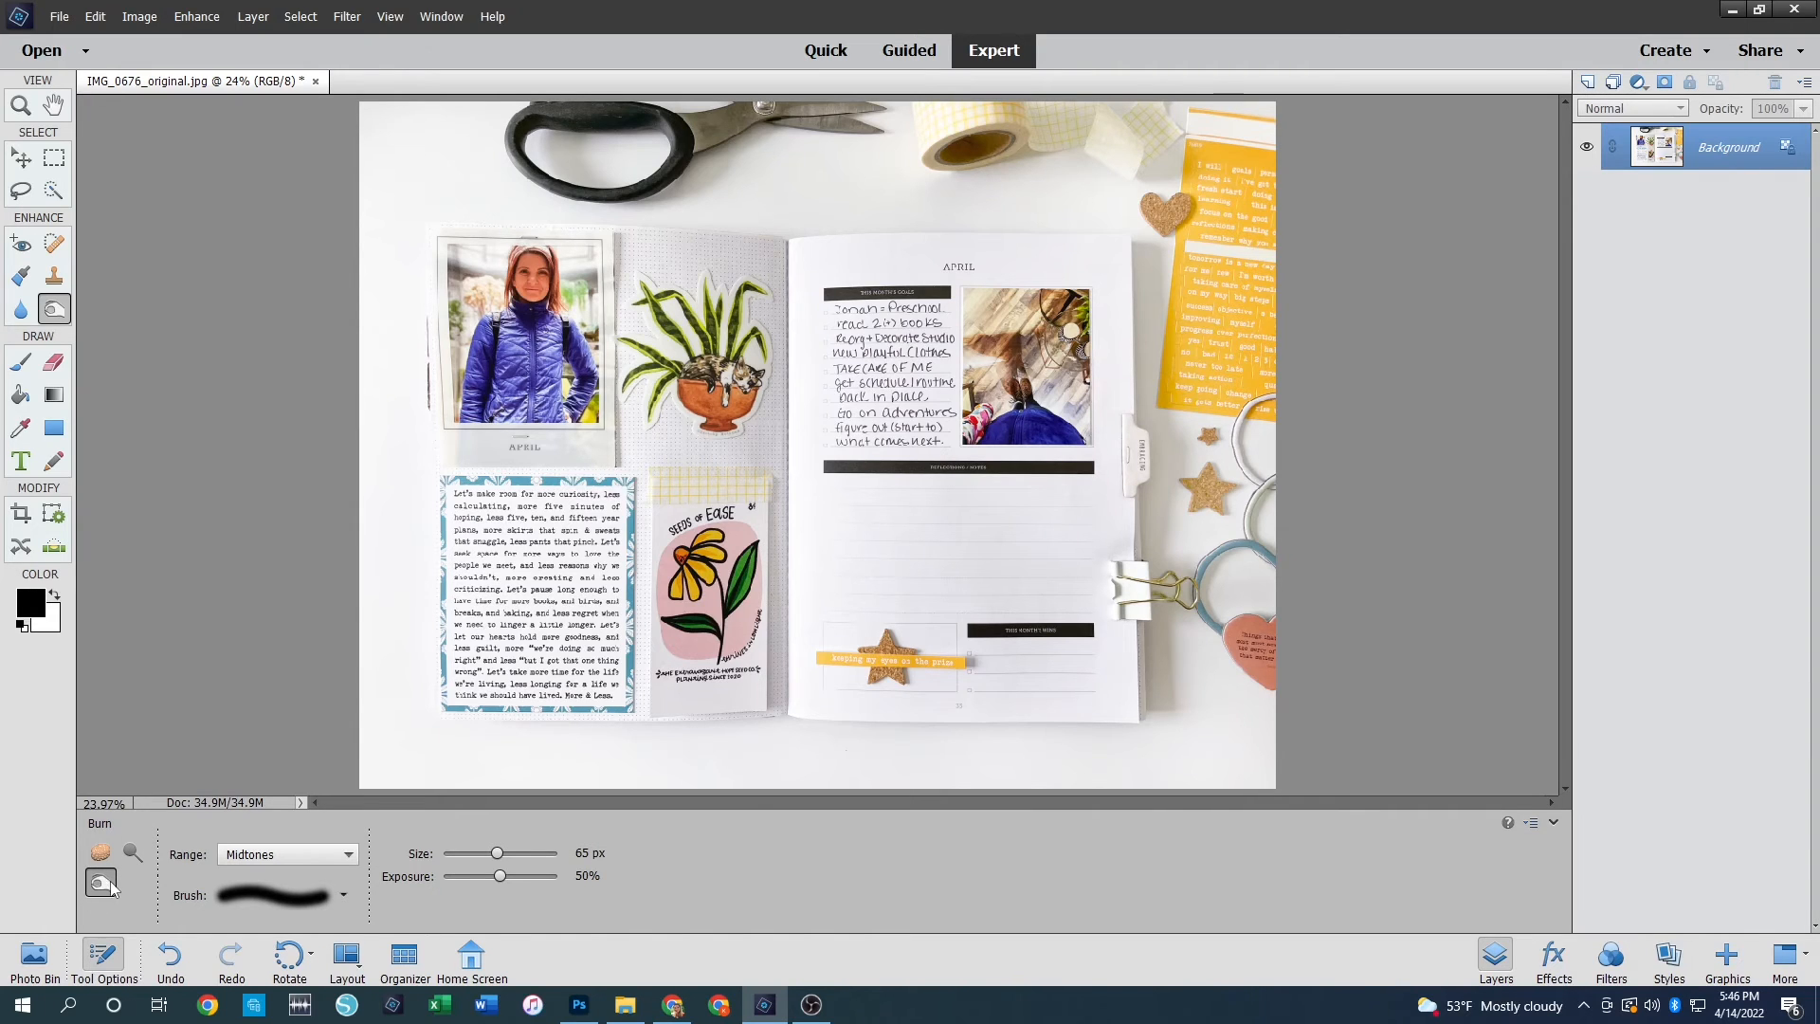
pyautogui.press(']')
pyautogui.press(']')
pyautogui.press(']')
pyautogui.press(']')
pyautogui.press(']')
pyautogui.press(']')
pyautogui.press(']')
pyautogui.press(']')
pyautogui.press(']')
pyautogui.press(']')
pyautogui.press(']')
pyautogui.press(']')
pyautogui.press(']')
pyautogui.press(']')
pyautogui.press(']')
pyautogui.press(']')
pyautogui.press(']')
pyautogui.press('[')
pyautogui.press('[')
pyautogui.press('[')
pyautogui.press('[')
pyautogui.press('[')
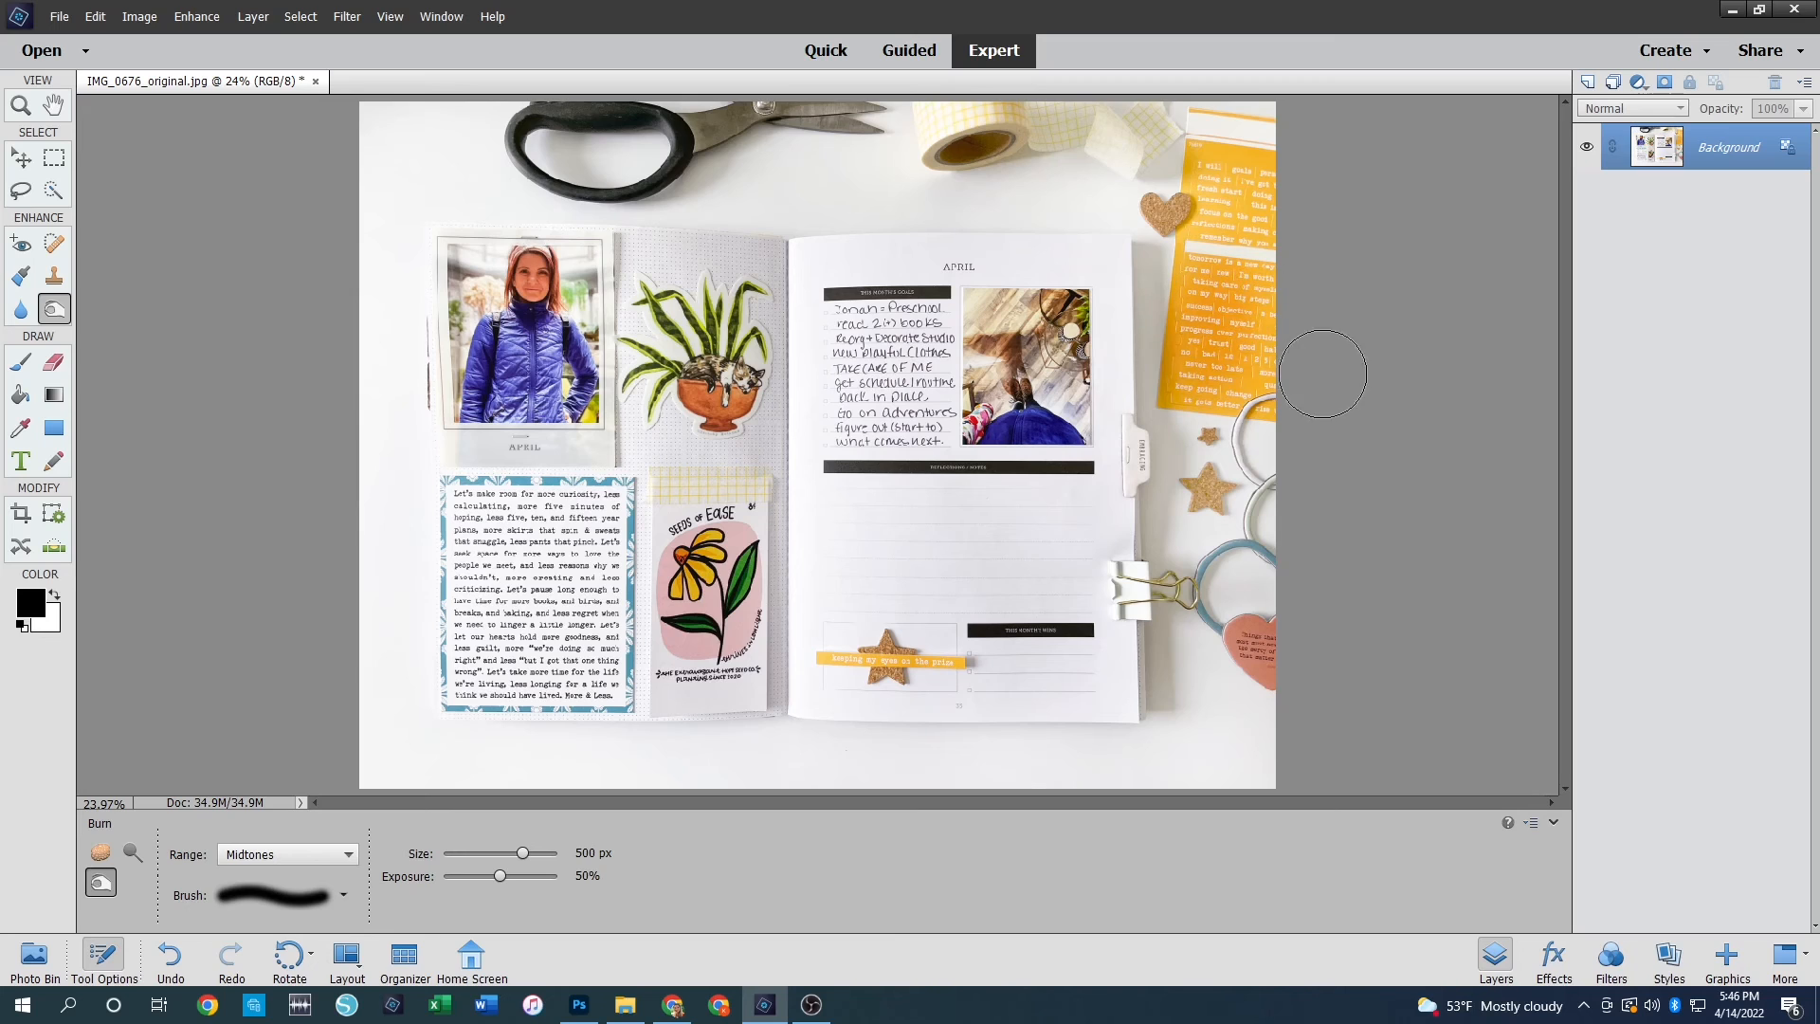
# Step: Undo the last burn stroke and lower the Burn exposure to 35%
pyautogui.hotkey('ctrl', 'z')
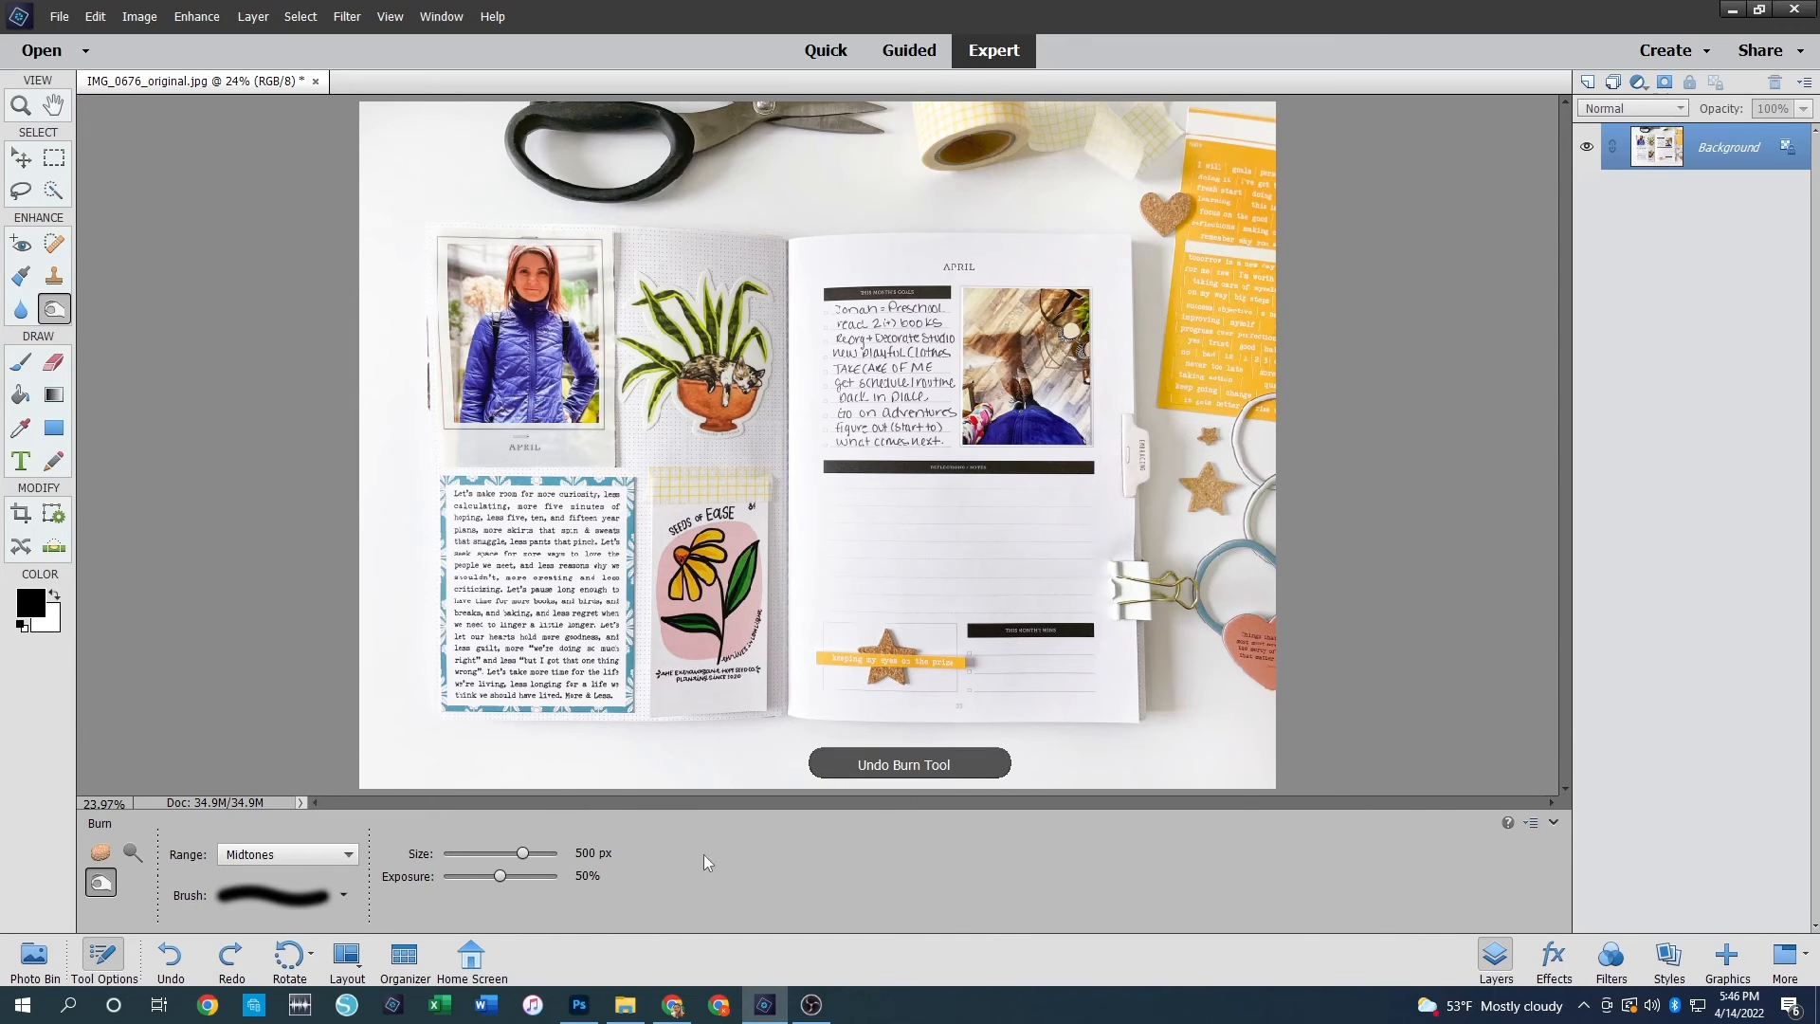
pyautogui.moveTo(499, 876); pyautogui.dragTo(482, 878)
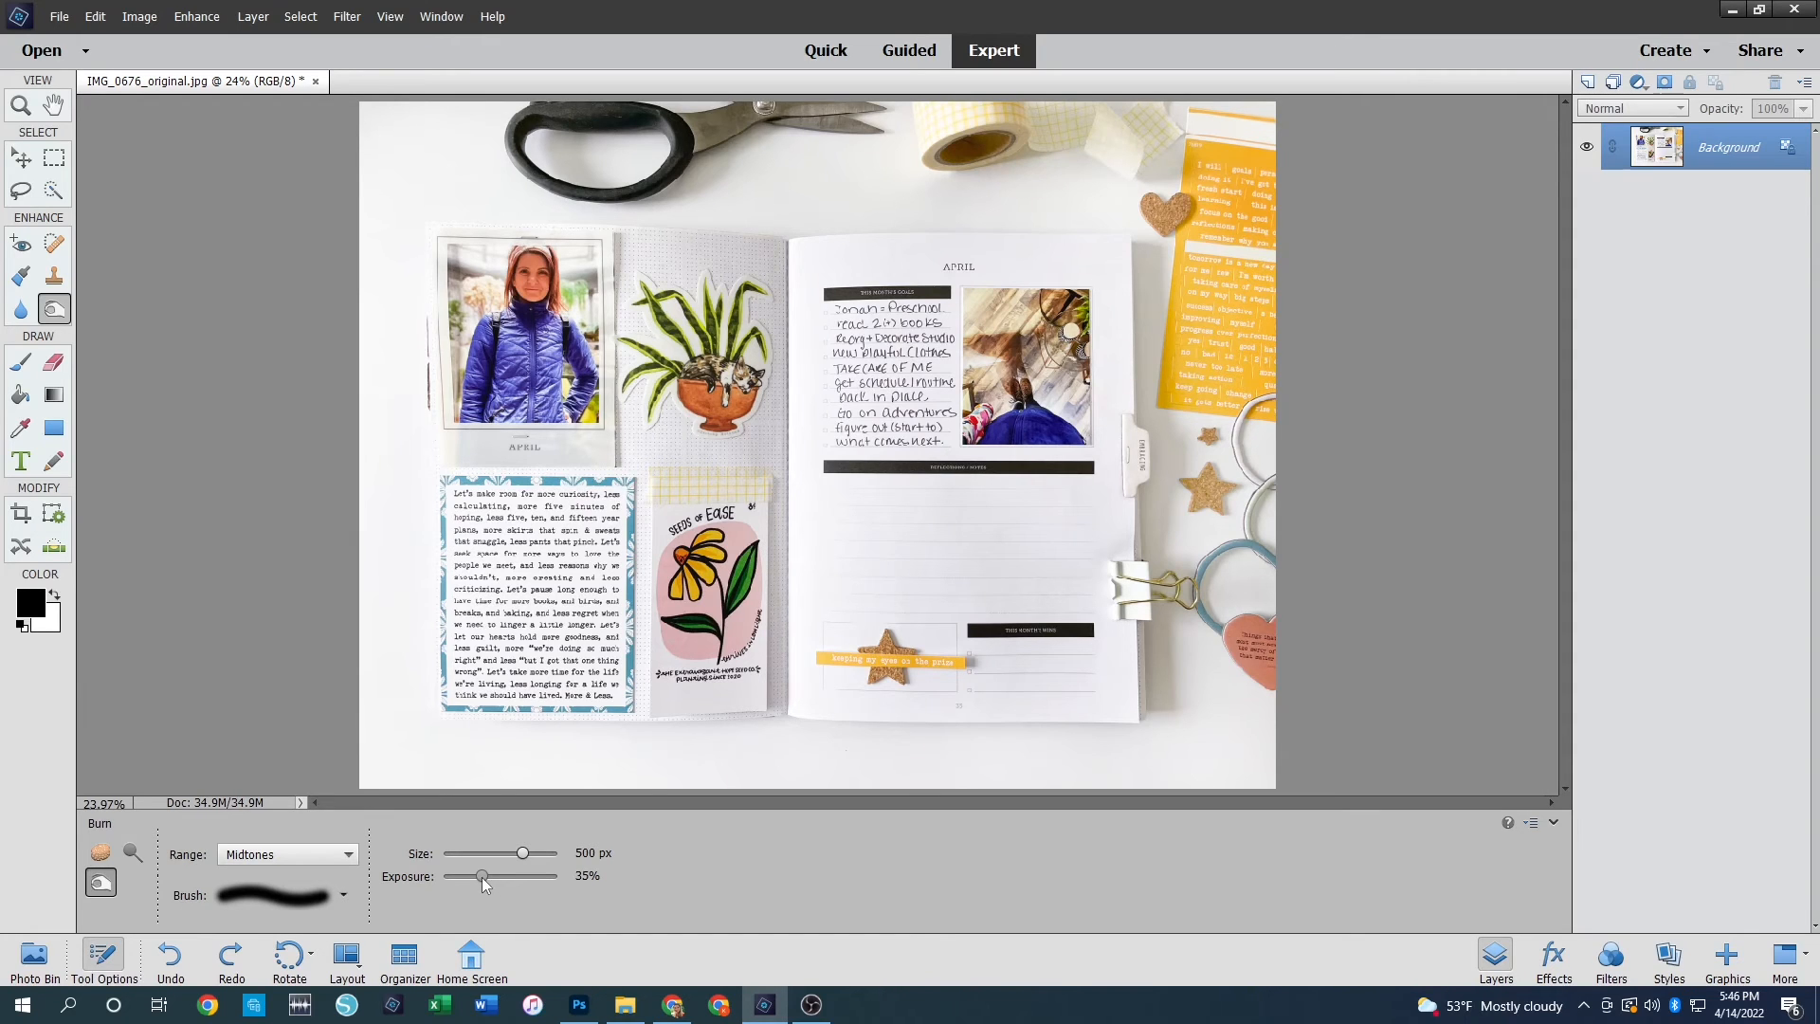
# Step: Darken the orange sticker sheet and the scissors handle with the Burn tool
pyautogui.moveTo(1199, 360)
pyautogui.mouseDown()
pyautogui.moveTo(1164, 377)
pyautogui.moveTo(1204, 285)
pyautogui.moveTo(1251, 289)
pyautogui.moveTo(1230, 179)
pyautogui.moveTo(1175, 220)
pyautogui.mouseUp()
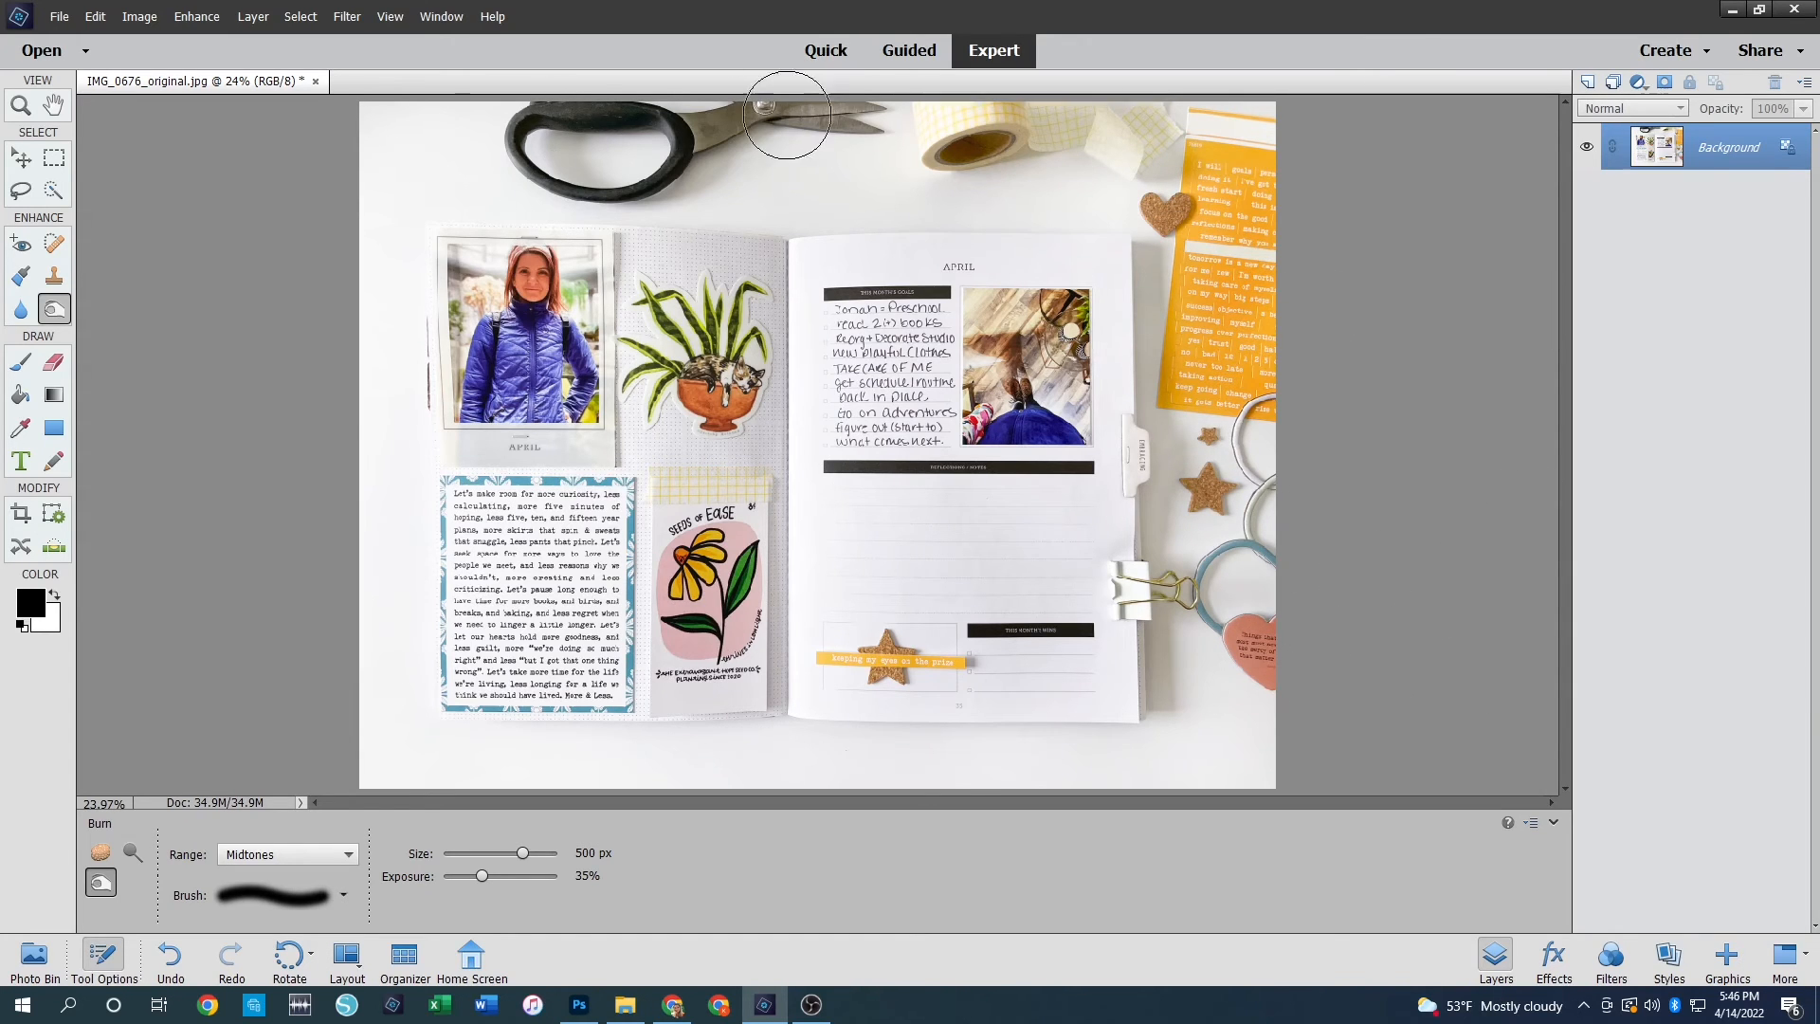
pyautogui.moveTo(547, 105)
pyautogui.mouseDown()
pyautogui.moveTo(502, 152)
pyautogui.moveTo(554, 173)
pyautogui.moveTo(642, 127)
pyautogui.moveTo(655, 151)
pyautogui.moveTo(544, 120)
pyautogui.mouseUp()
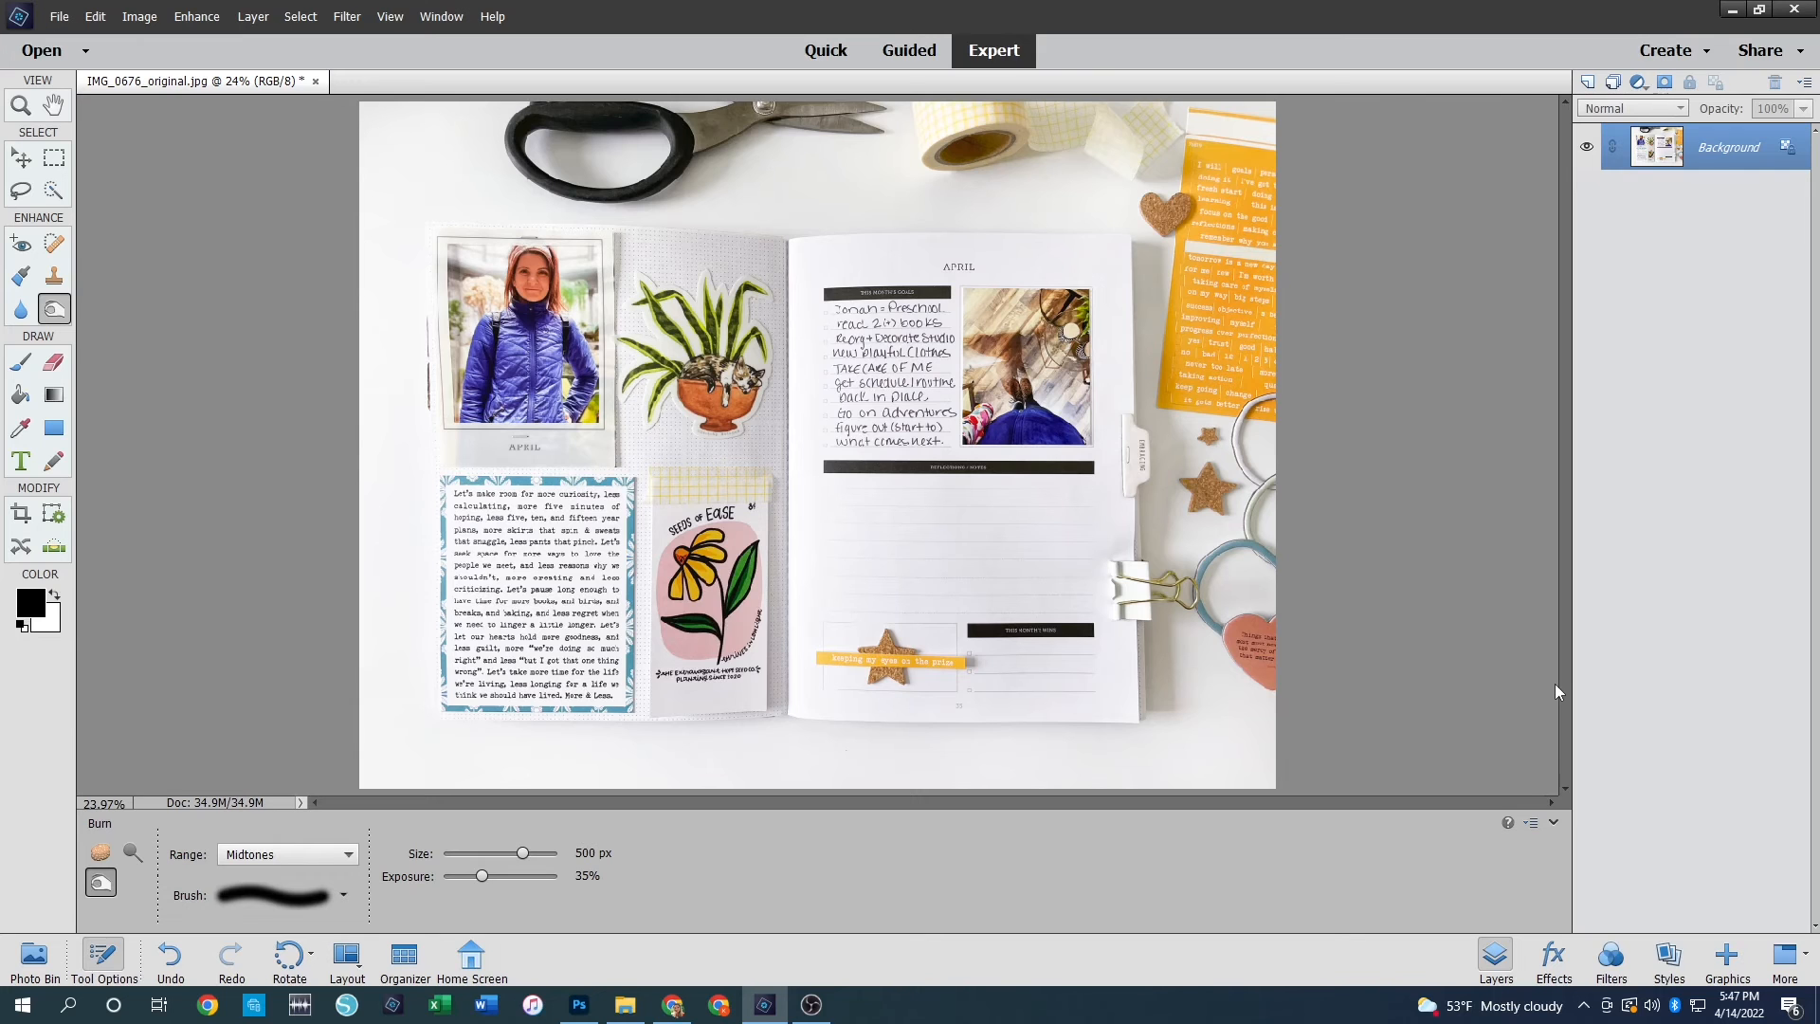
# Step: Open the bedroom photo IMG_8975.jpg and undo the burn stroke made on it
pyautogui.click(42, 50)
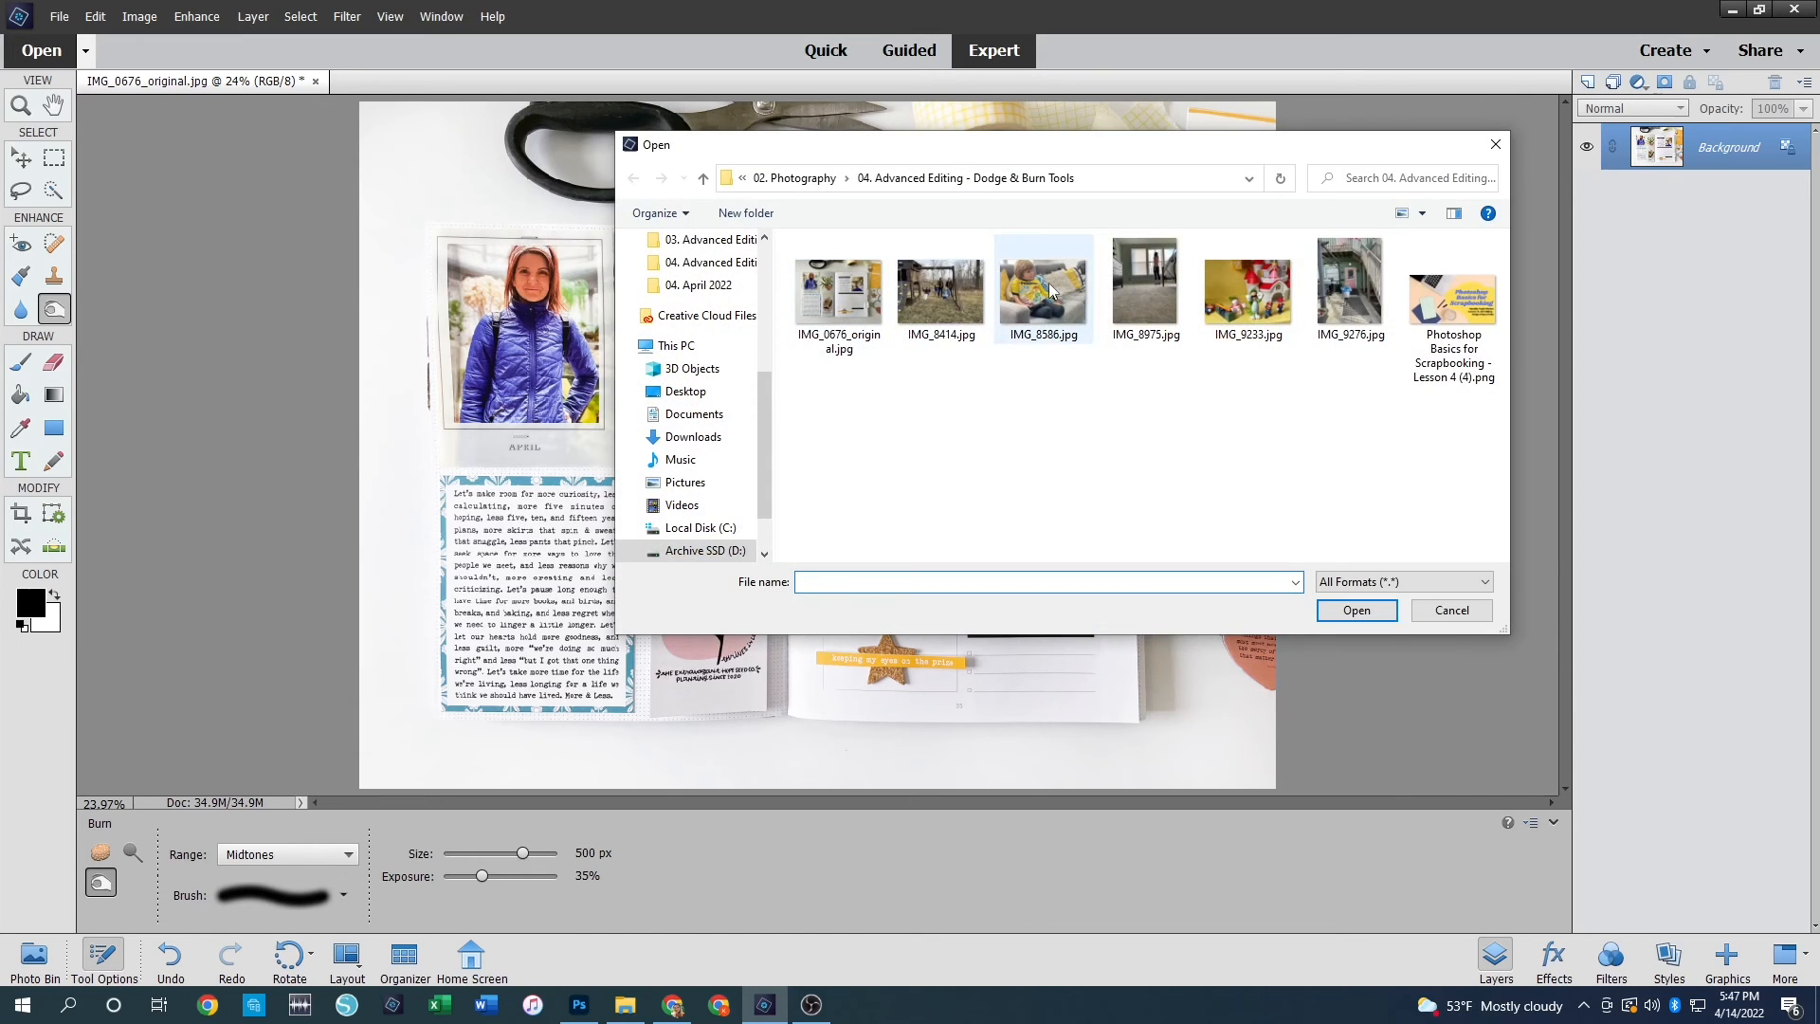
pyautogui.doubleClick(1144, 285)
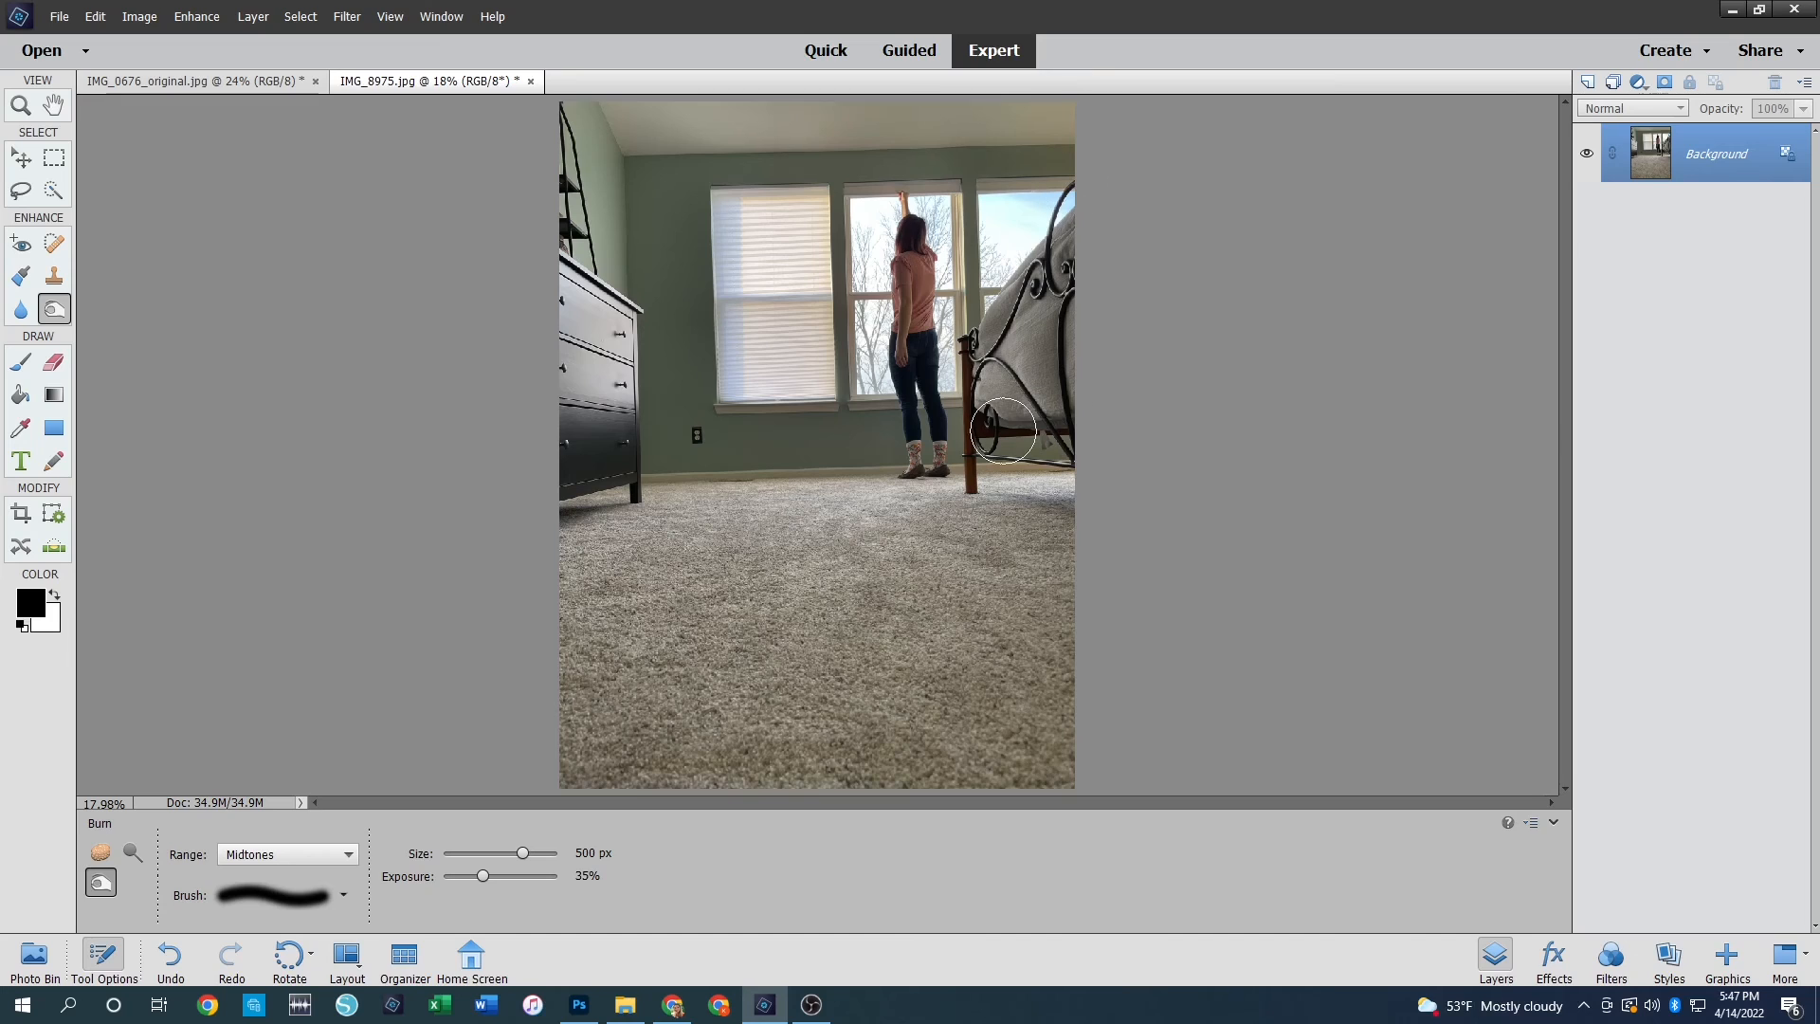
pyautogui.hotkey('ctrl', 'z')
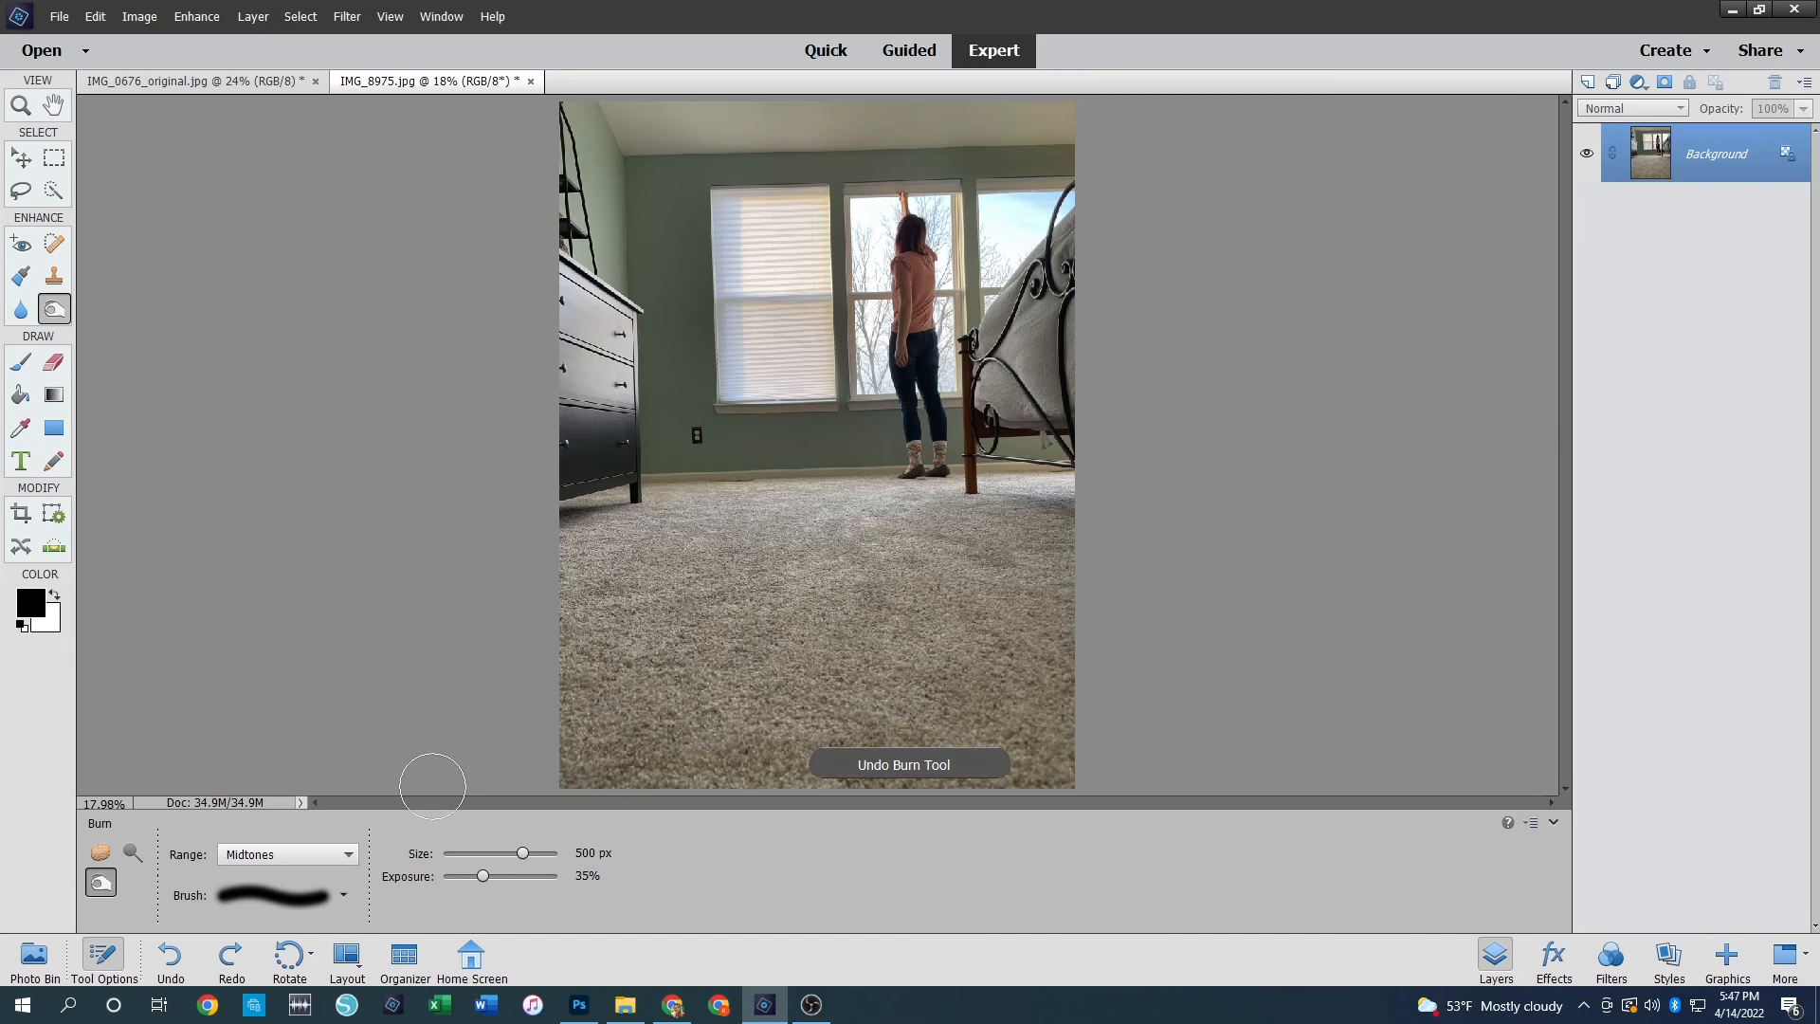
# Step: Undo the remaining burn stroke and lighten the bedroom's green wall, the area around the windows and the carpet with the Dodge tool
pyautogui.hotkey('ctrl', 'z')
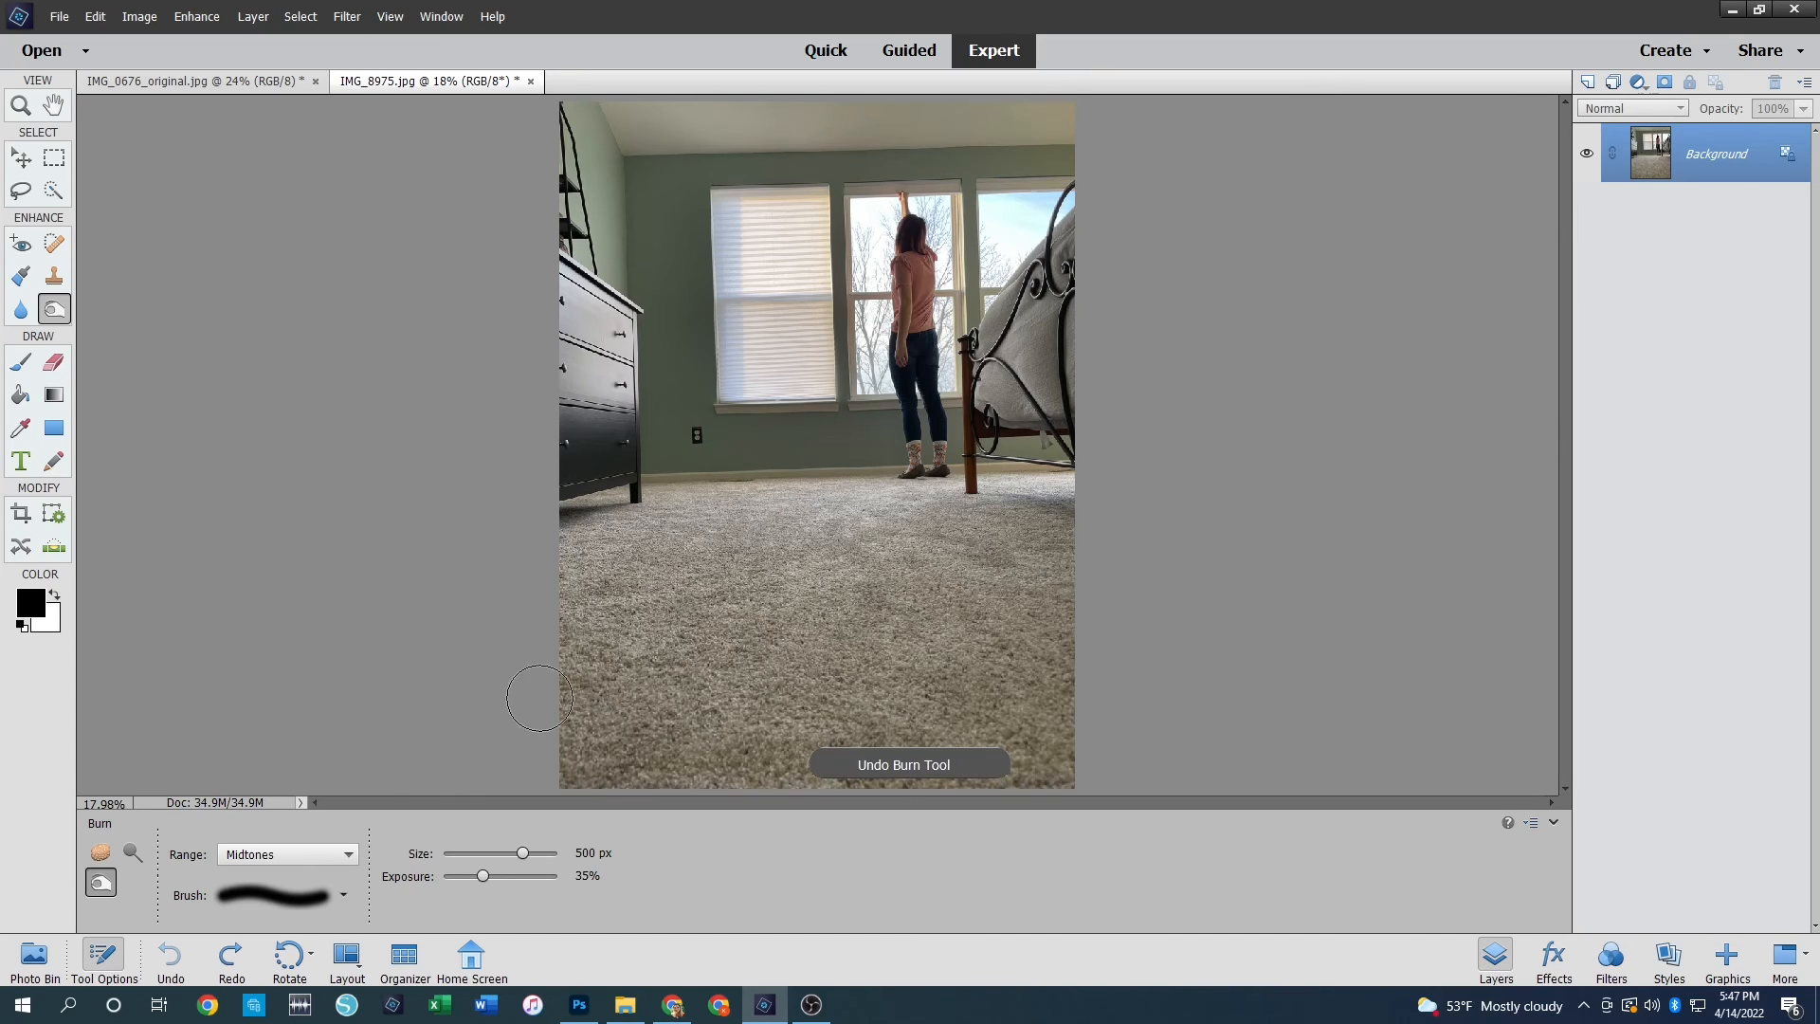
pyautogui.click(134, 853)
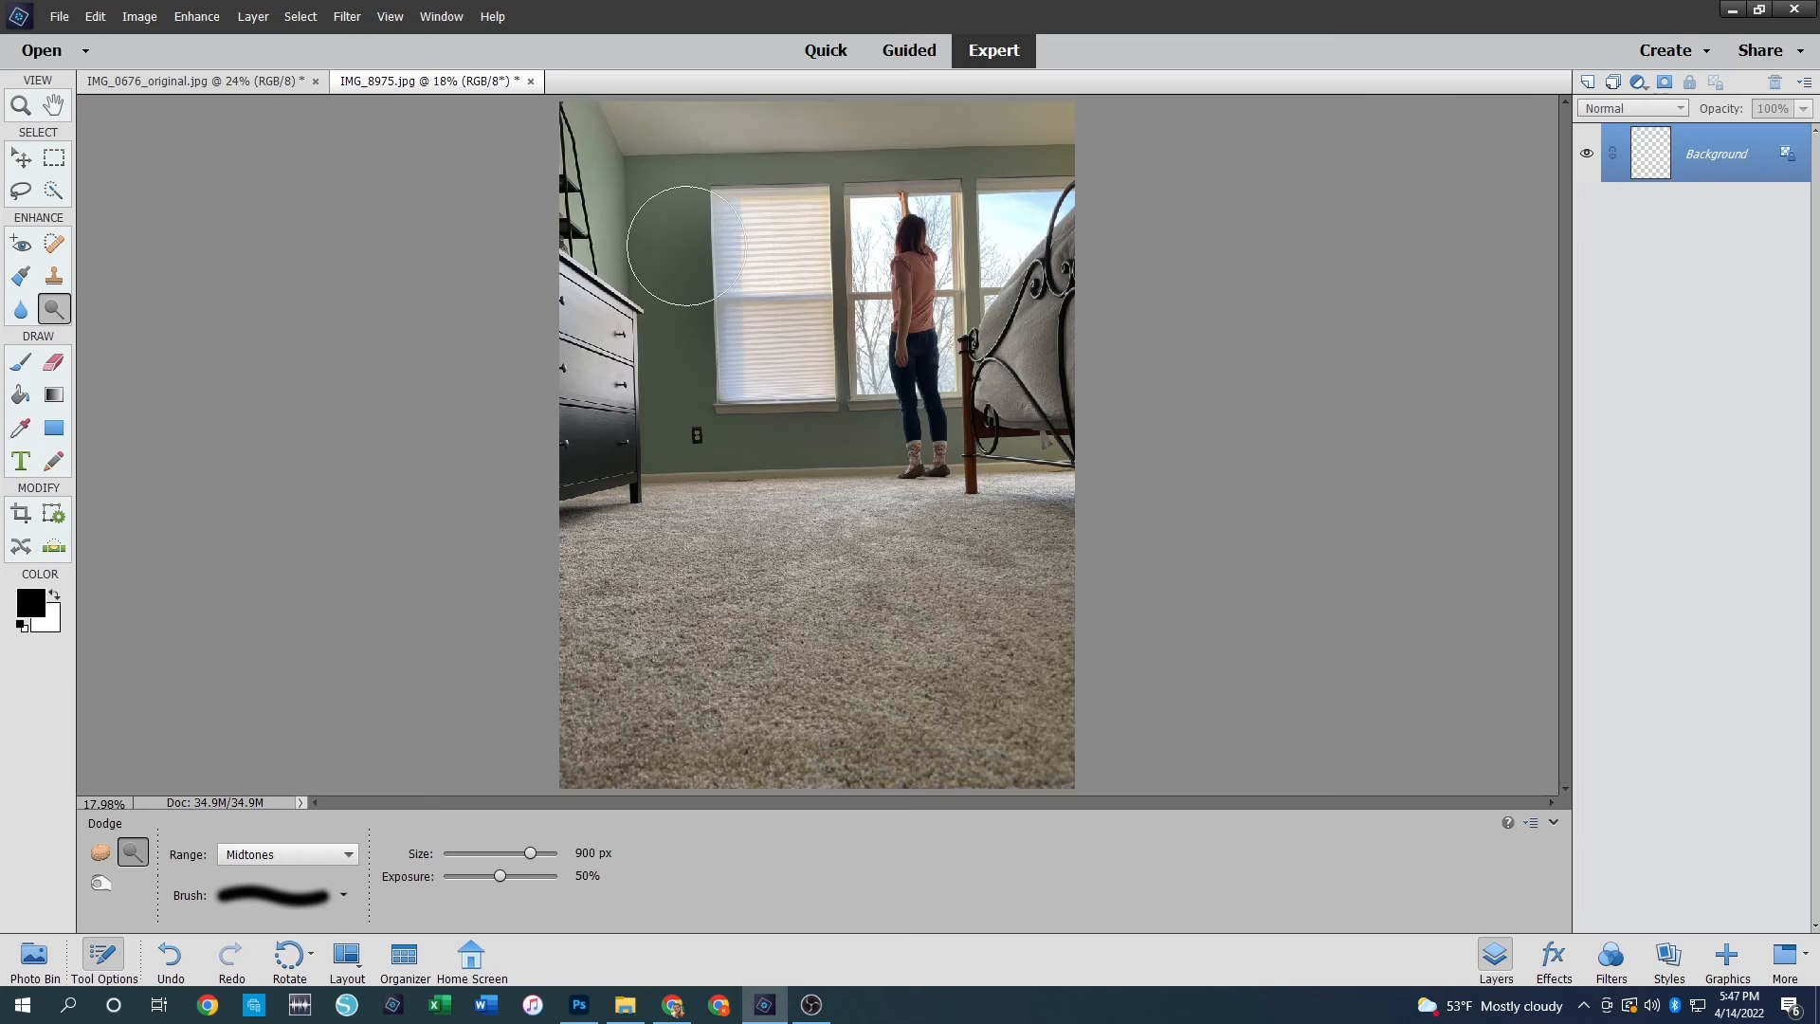
pyautogui.moveTo(676, 249)
pyautogui.mouseDown()
pyautogui.moveTo(682, 509)
pyautogui.moveTo(908, 427)
pyautogui.mouseUp()
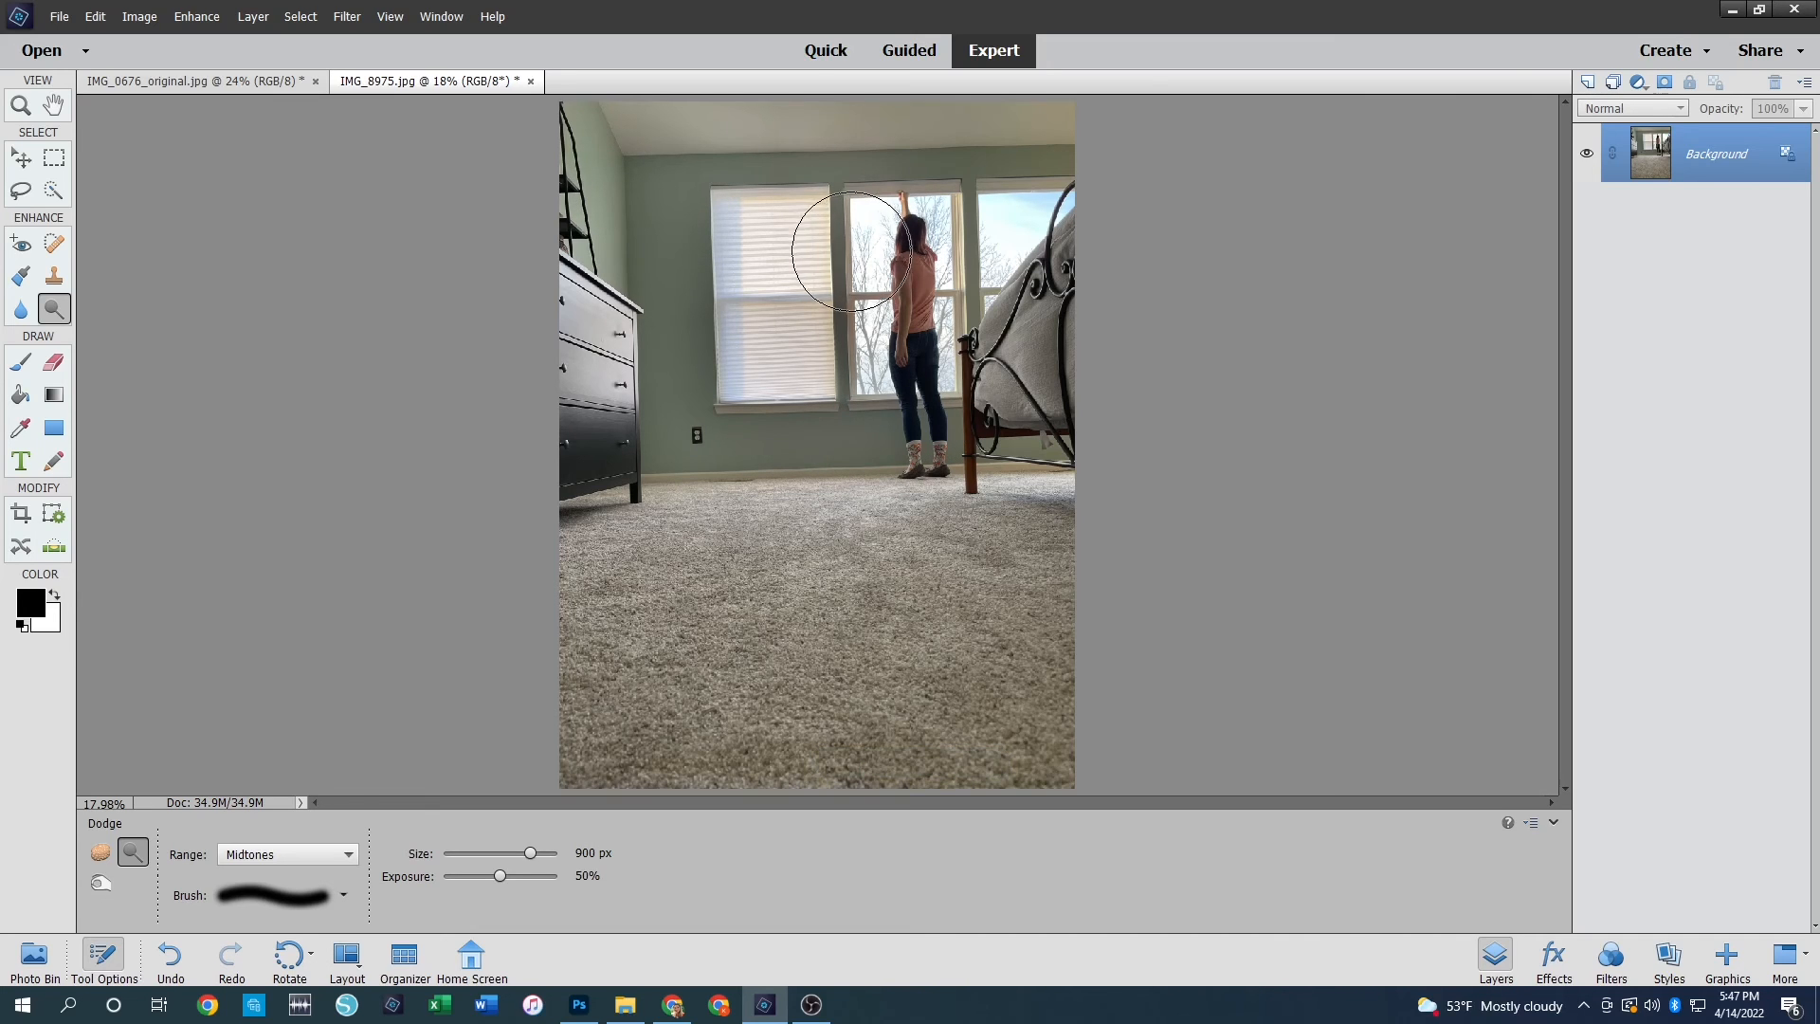
pyautogui.moveTo(852, 251)
pyautogui.mouseDown()
pyautogui.moveTo(850, 330)
pyautogui.moveTo(741, 258)
pyautogui.moveTo(776, 342)
pyautogui.moveTo(811, 340)
pyautogui.moveTo(860, 287)
pyautogui.mouseUp()
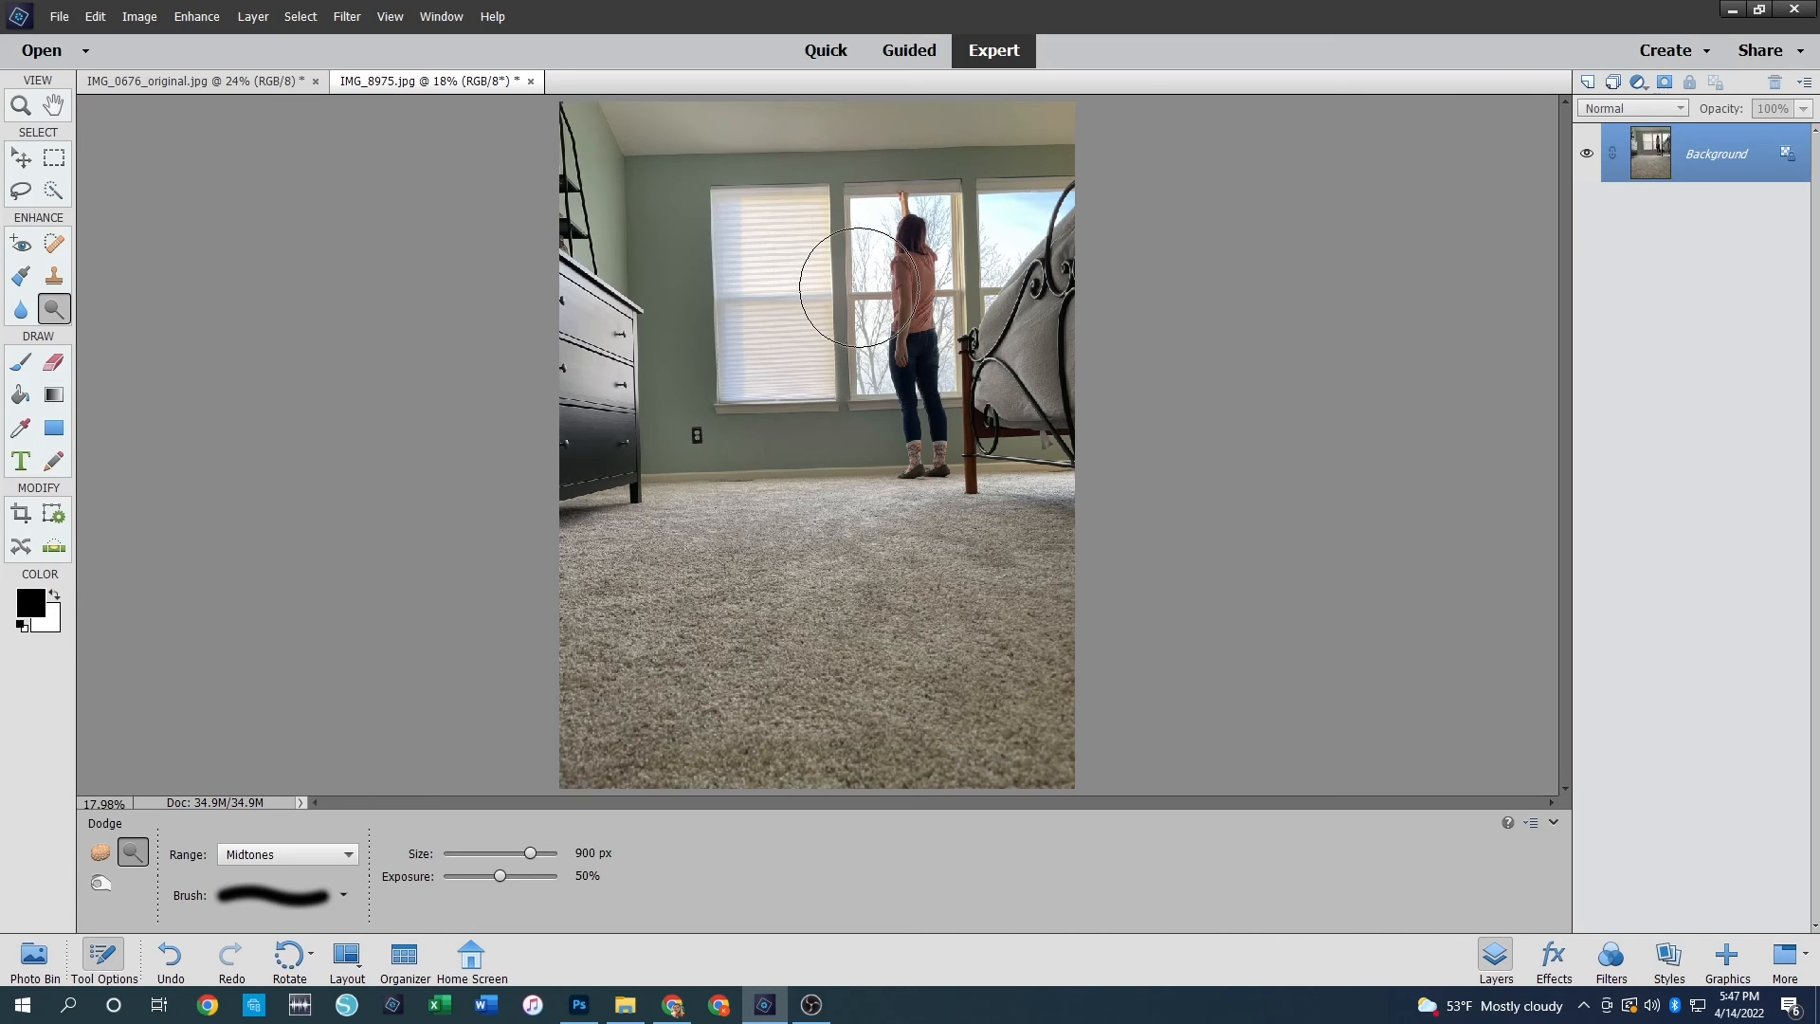
pyautogui.moveTo(891, 560)
pyautogui.mouseDown()
pyautogui.moveTo(619, 689)
pyautogui.moveTo(923, 814)
pyautogui.moveTo(1041, 562)
pyautogui.moveTo(1096, 524)
pyautogui.moveTo(1006, 757)
pyautogui.moveTo(745, 777)
pyautogui.moveTo(544, 588)
pyautogui.moveTo(578, 580)
pyautogui.moveTo(604, 469)
pyautogui.mouseUp()
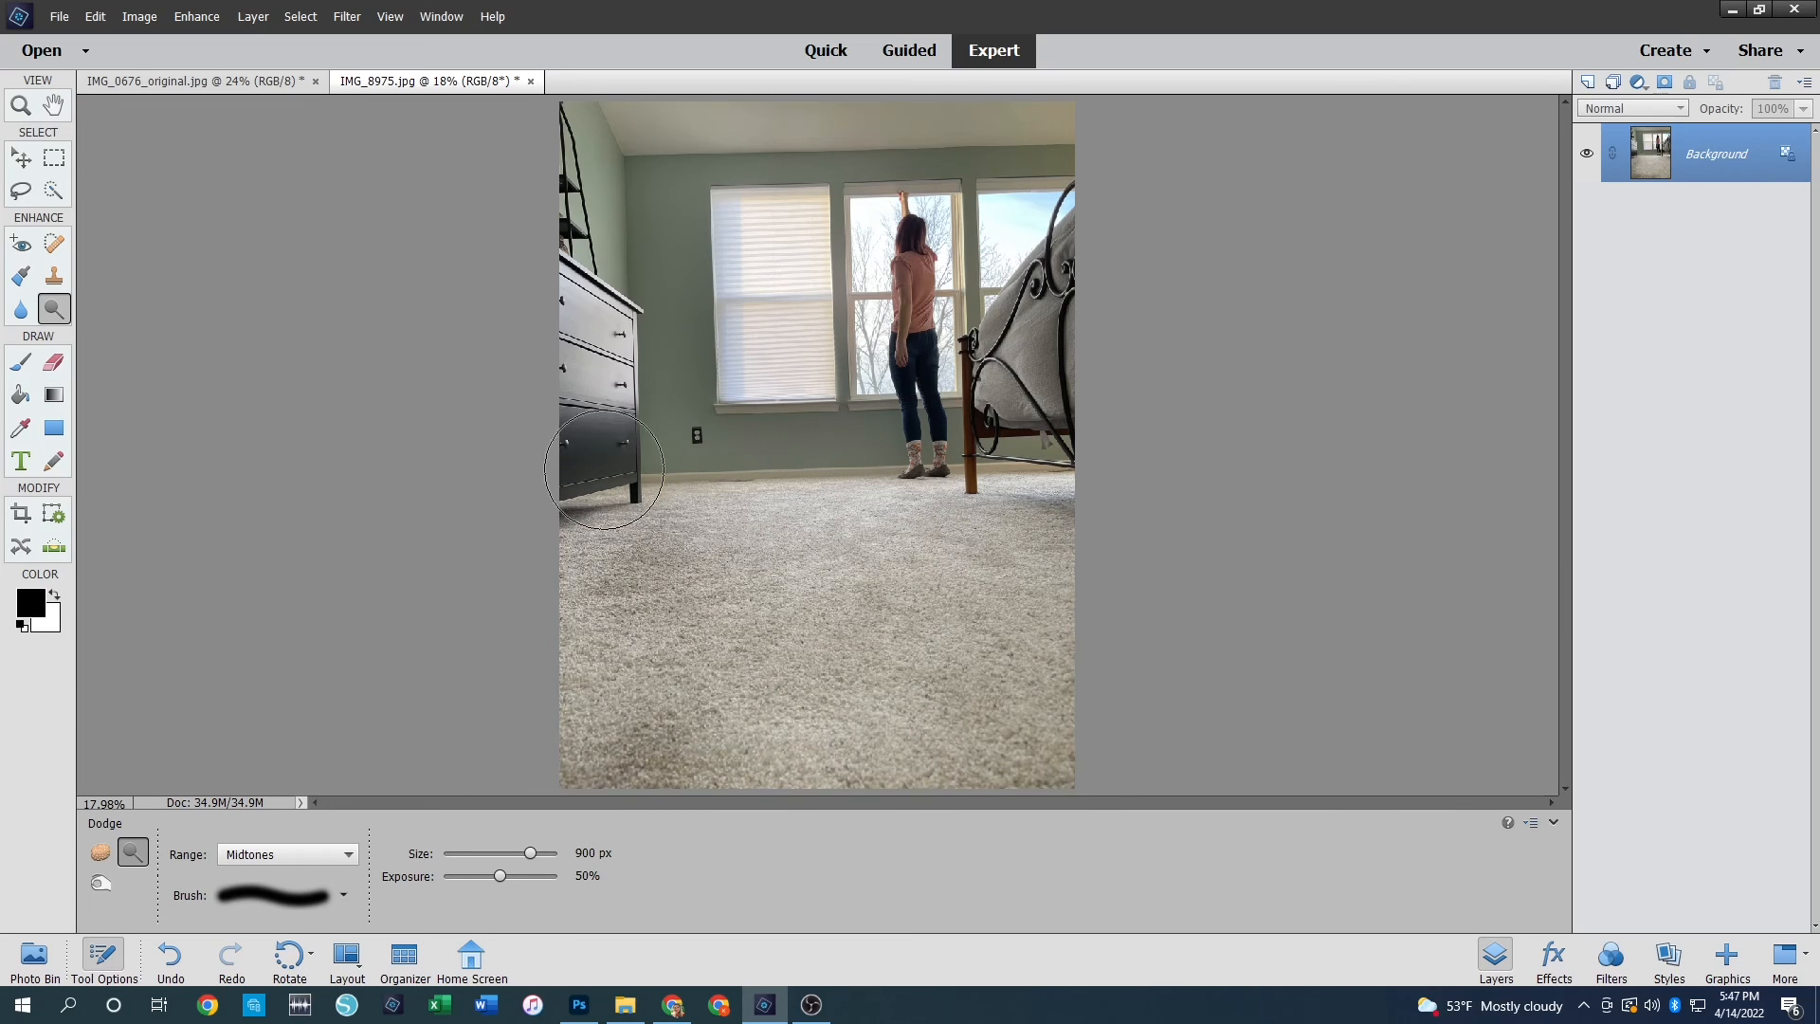
pyautogui.click(639, 762)
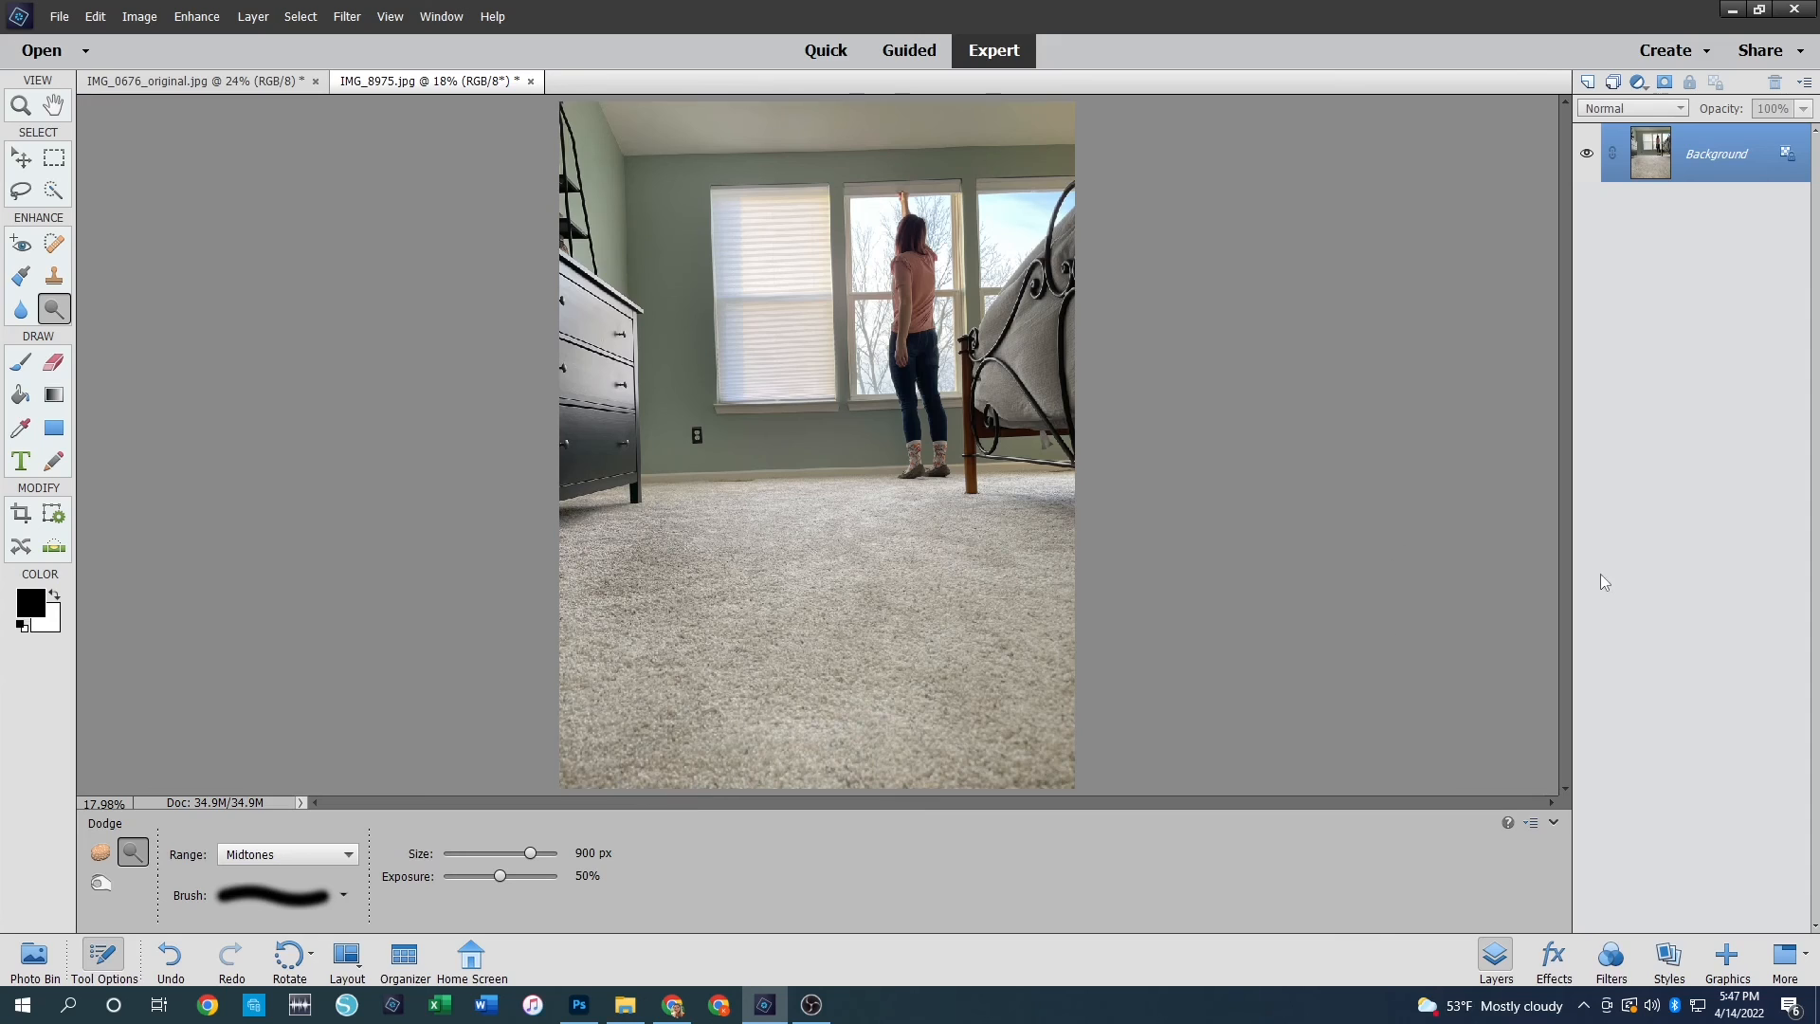